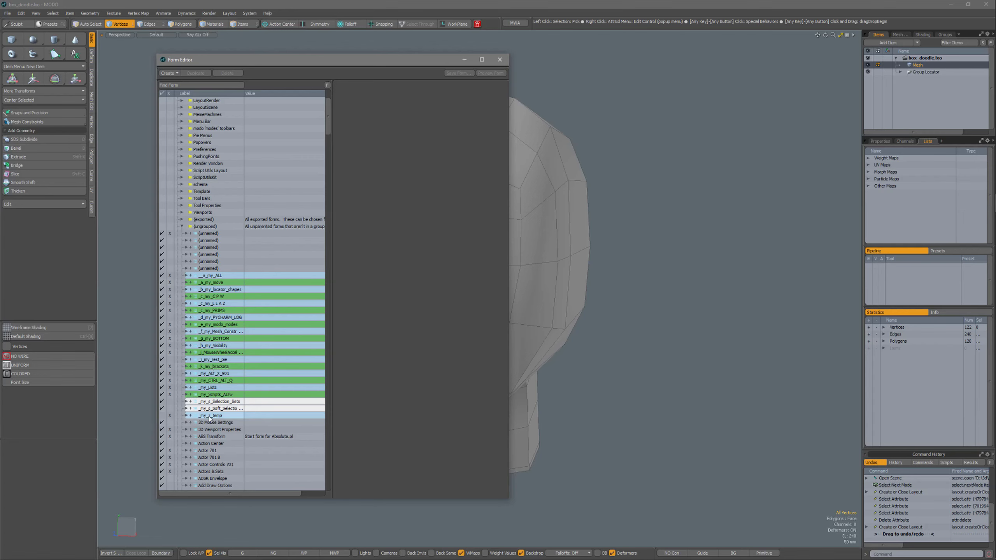
pyautogui.click(187, 416)
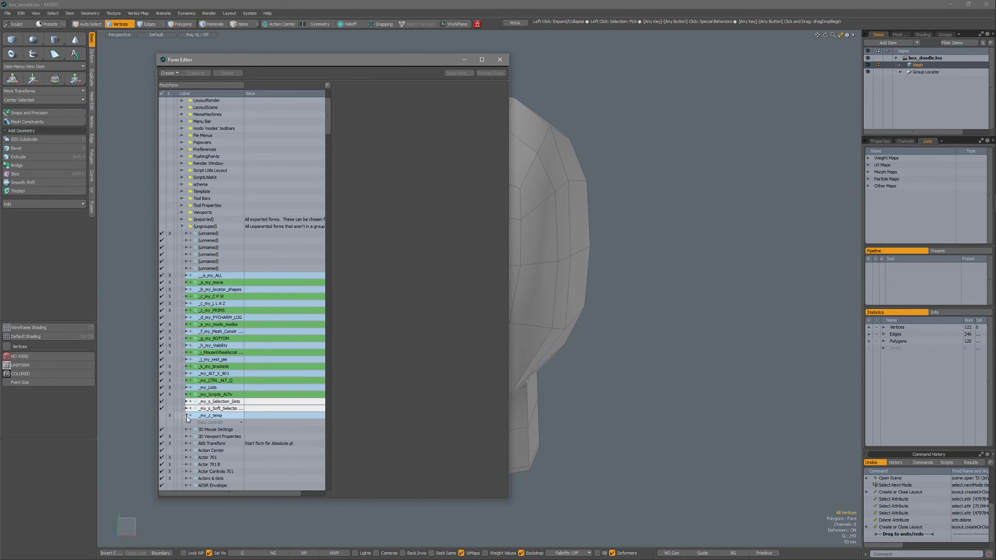
pyautogui.click(187, 417)
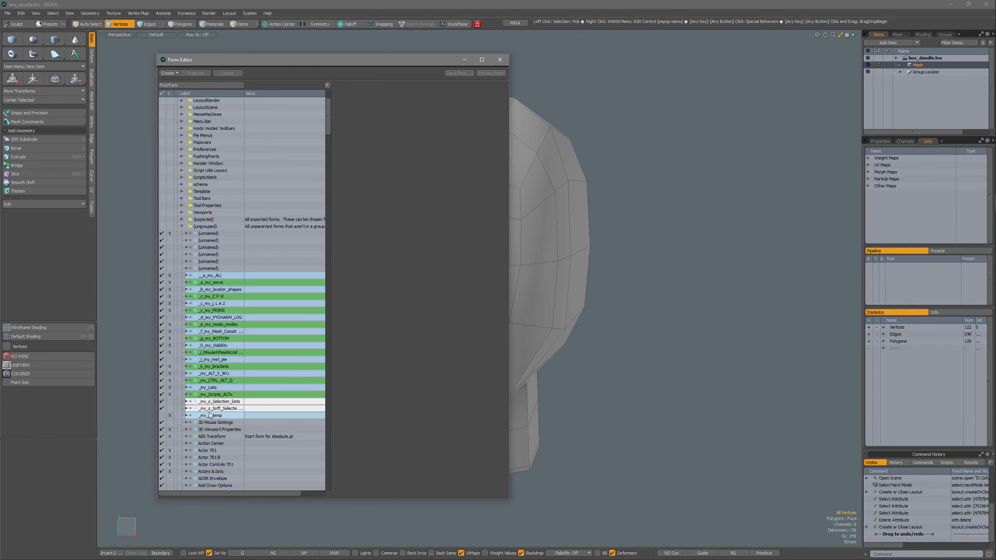
pyautogui.click(91, 56)
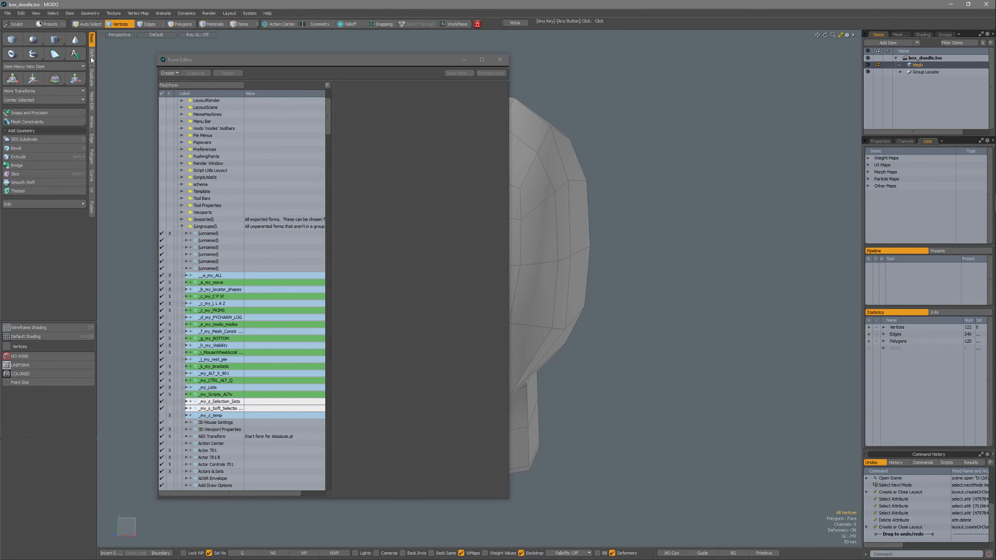
pyautogui.click(92, 79)
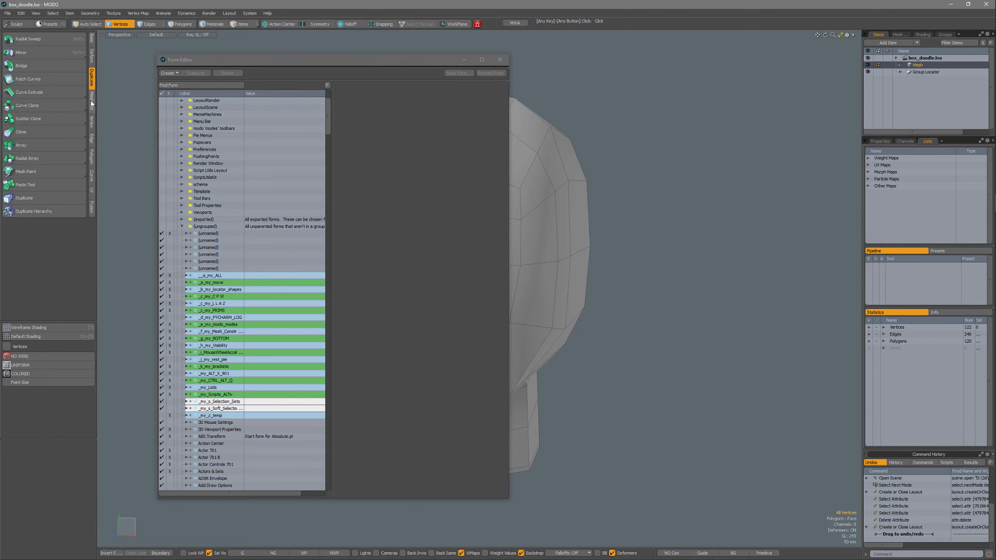
pyautogui.click(91, 103)
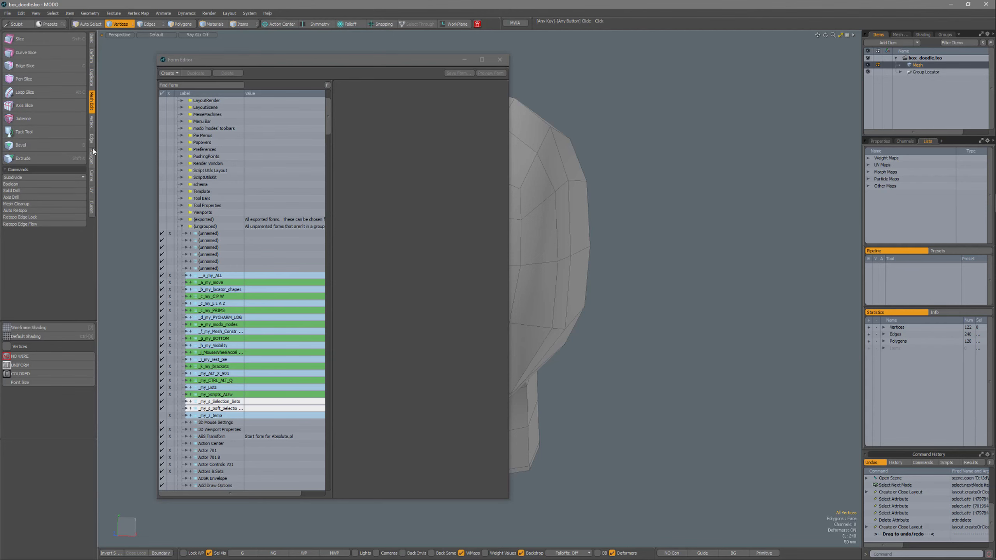
pyautogui.click(171, 74)
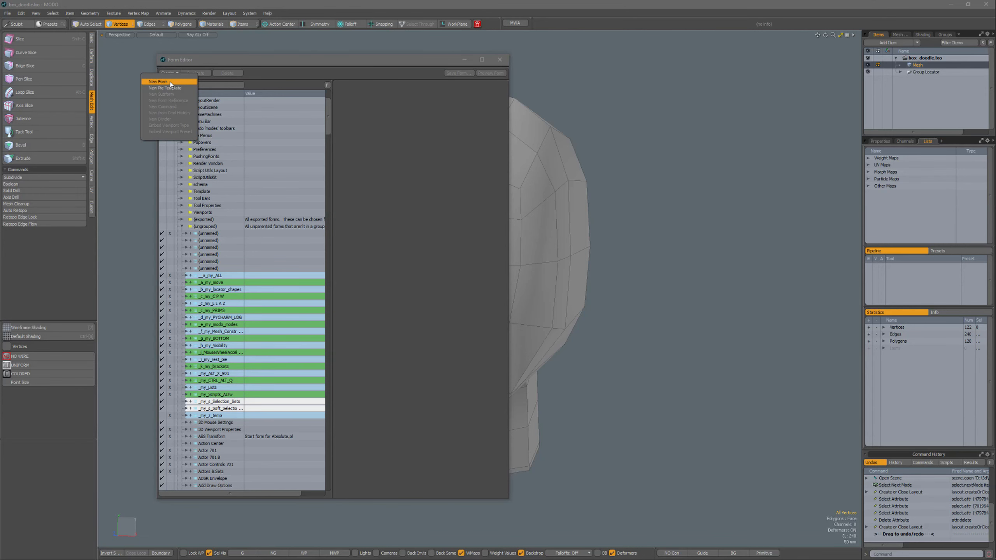
pyautogui.click(251, 60)
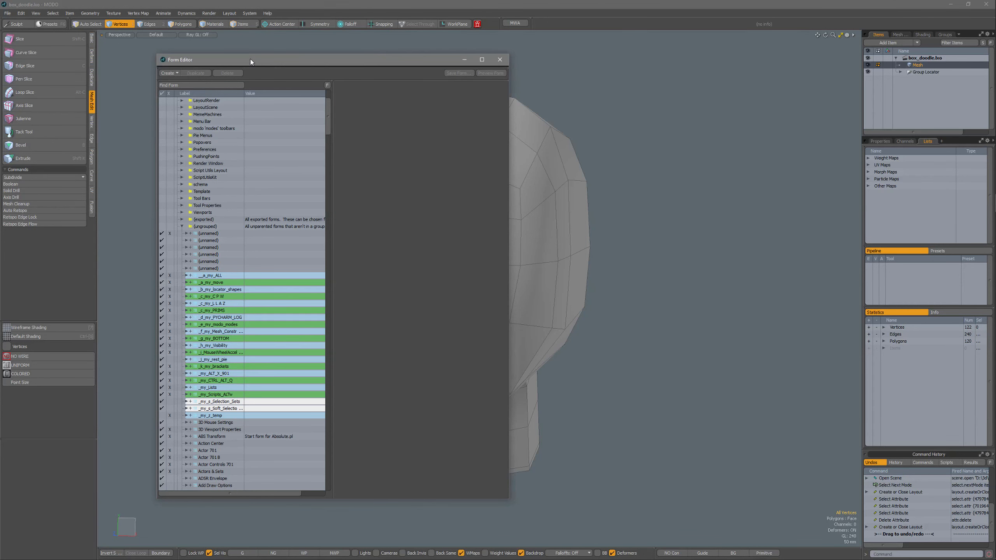
# Step: Duplicate the _my_z_temp form
pyautogui.click(209, 416)
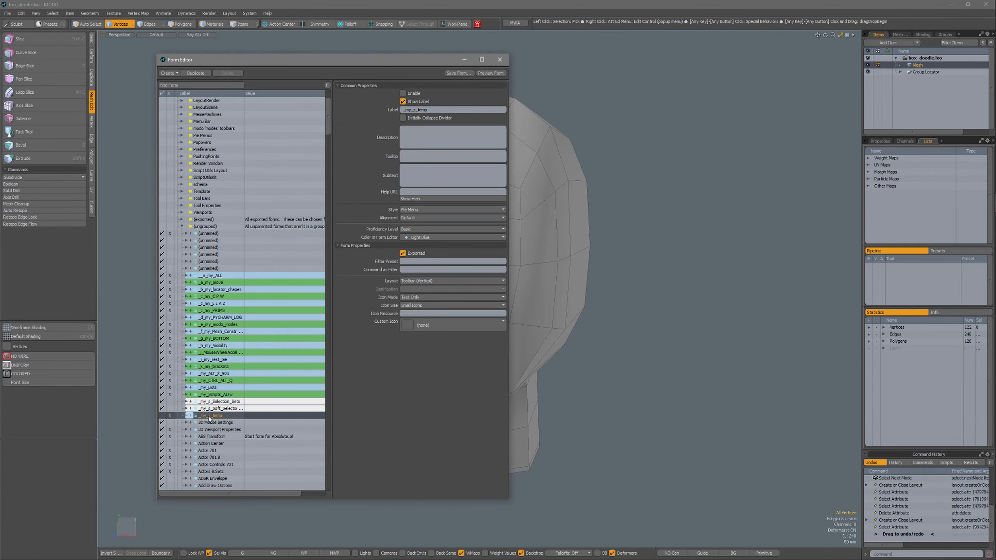
pyautogui.rightClick(209, 416)
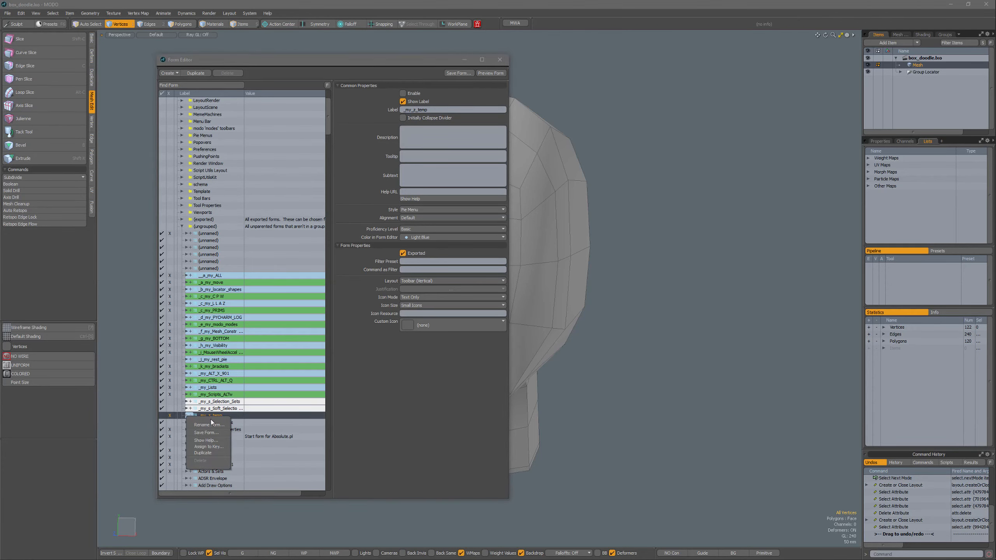
pyautogui.click(210, 454)
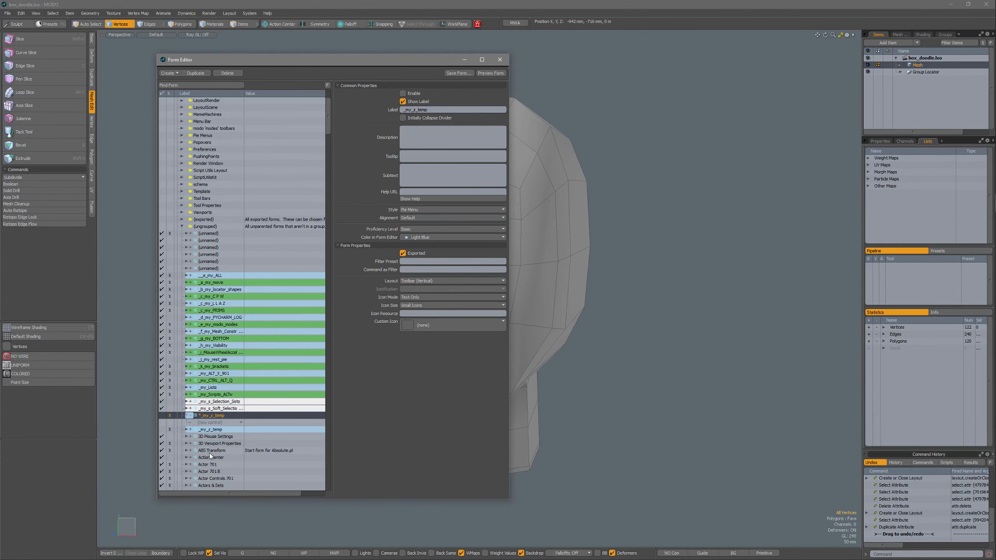
pyautogui.rightClick(215, 416)
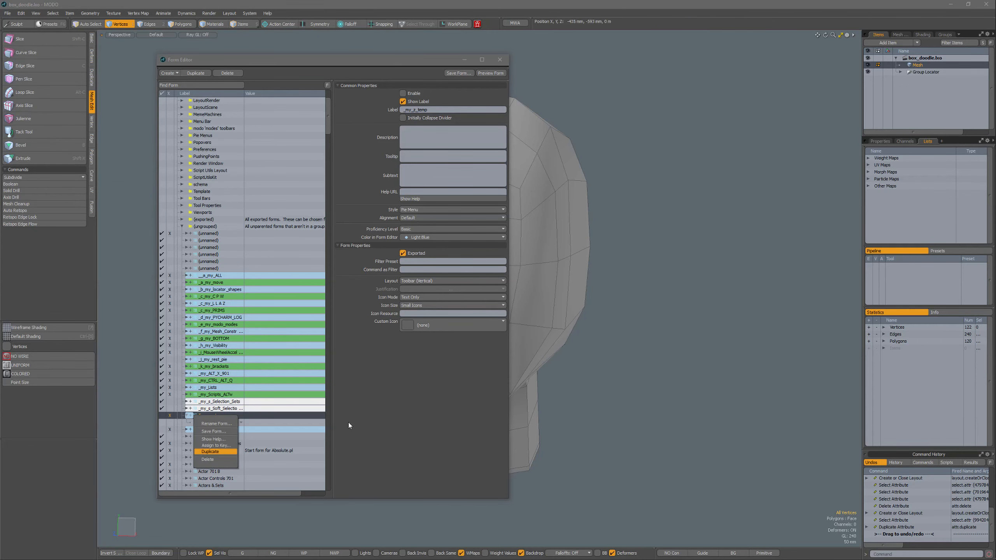
# Step: Check the original _my_z_temp form's save location in the Luxology Configs folder without saving, and review the commands the form offers
pyautogui.click(214, 431)
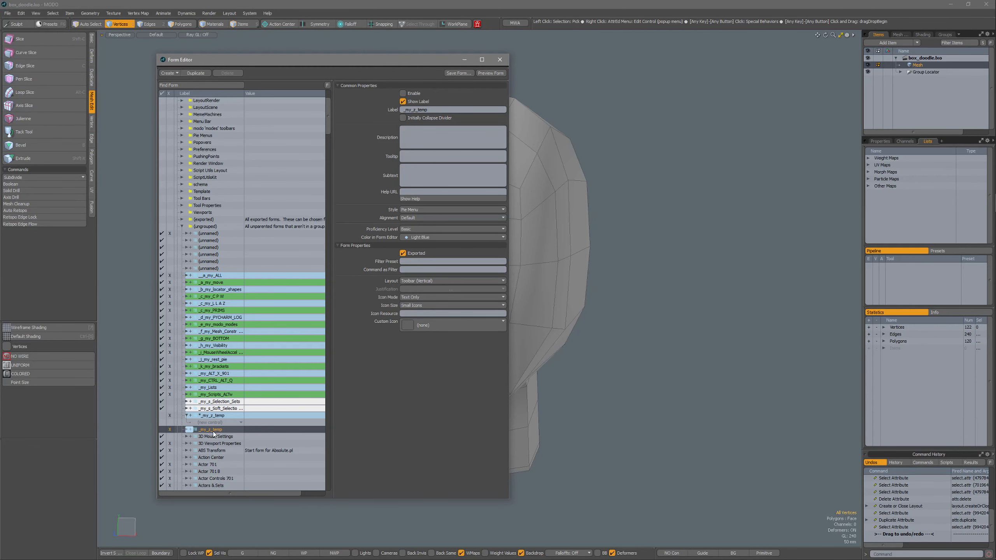
pyautogui.click(458, 73)
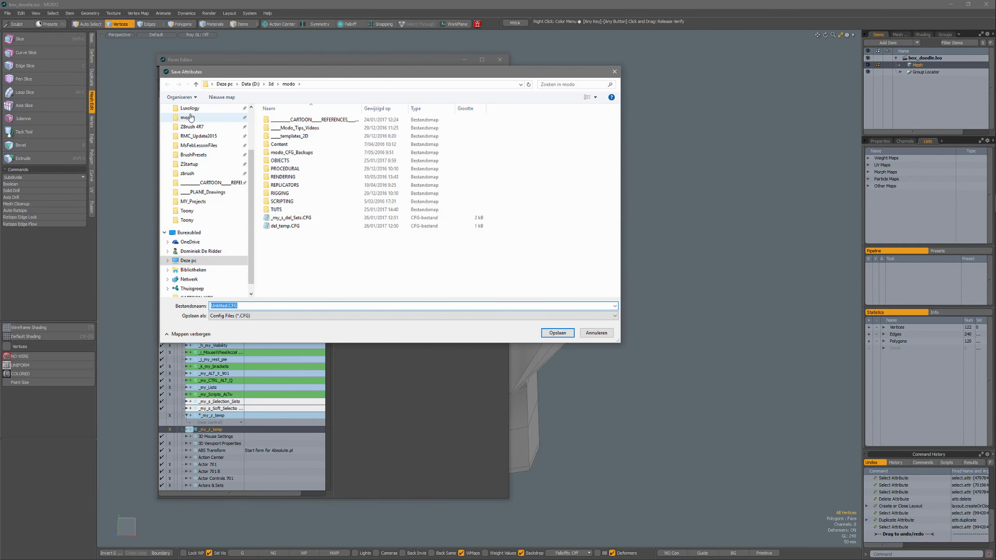
pyautogui.click(189, 109)
pyautogui.doubleClick(286, 120)
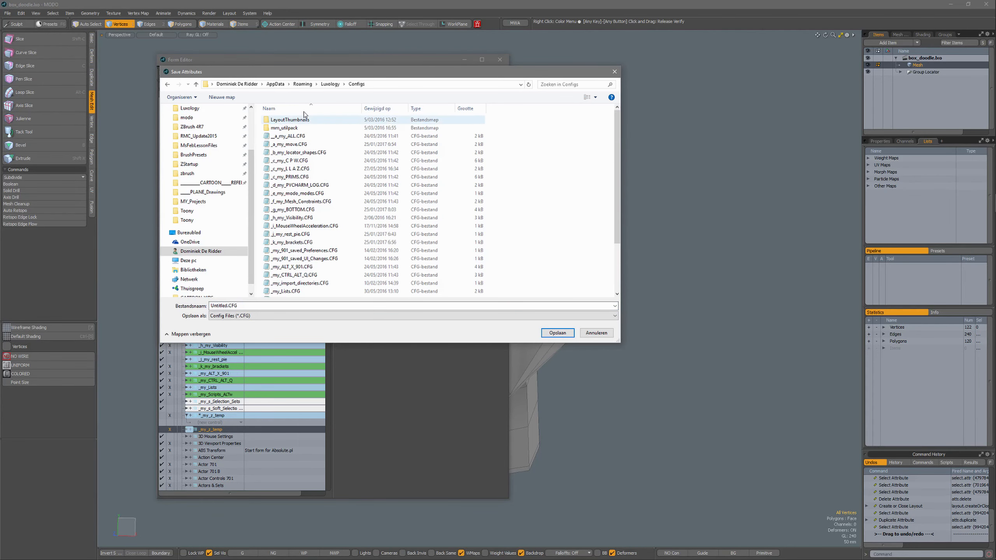
pyautogui.click(597, 333)
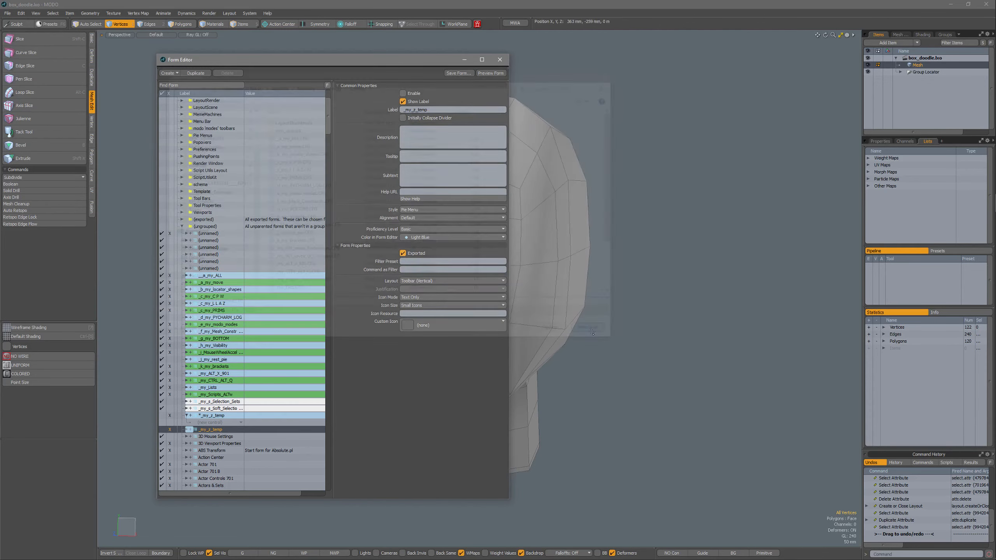
pyautogui.rightClick(195, 430)
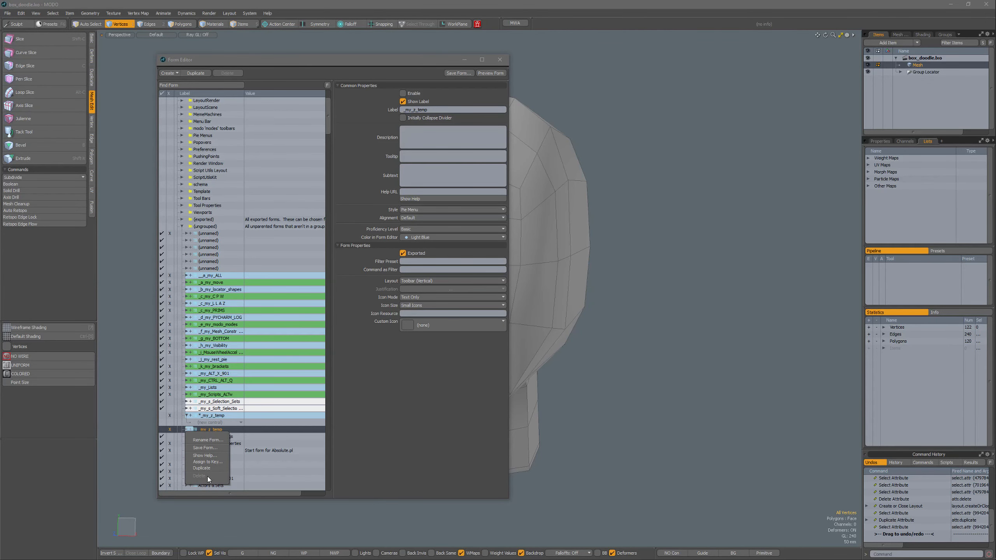
pyautogui.click(397, 398)
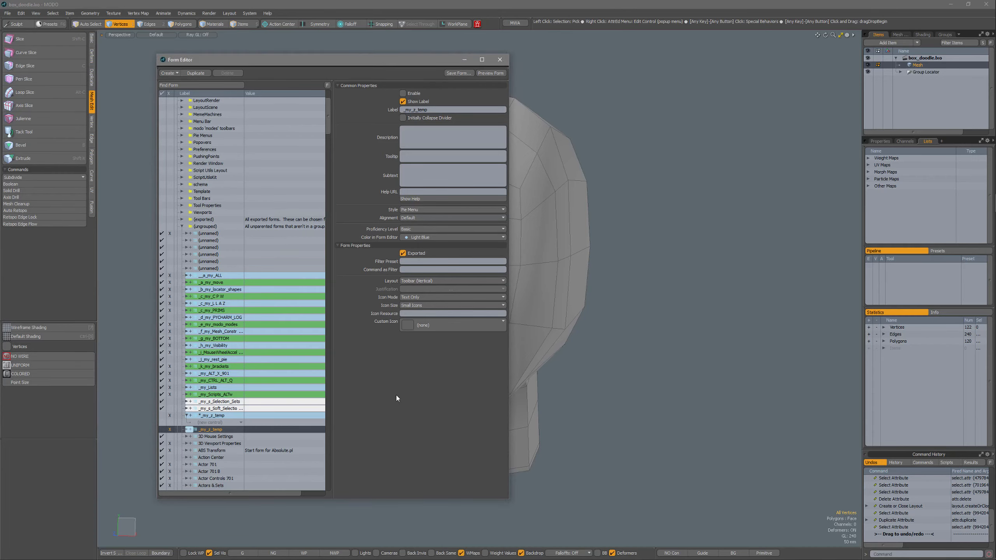
# Step: Switch to File Explorer, inspect the contents of _my_z_temp.CFG in the Luxology Configs folder, and return to MODO
pyautogui.hotkey('alt', 'Tab')
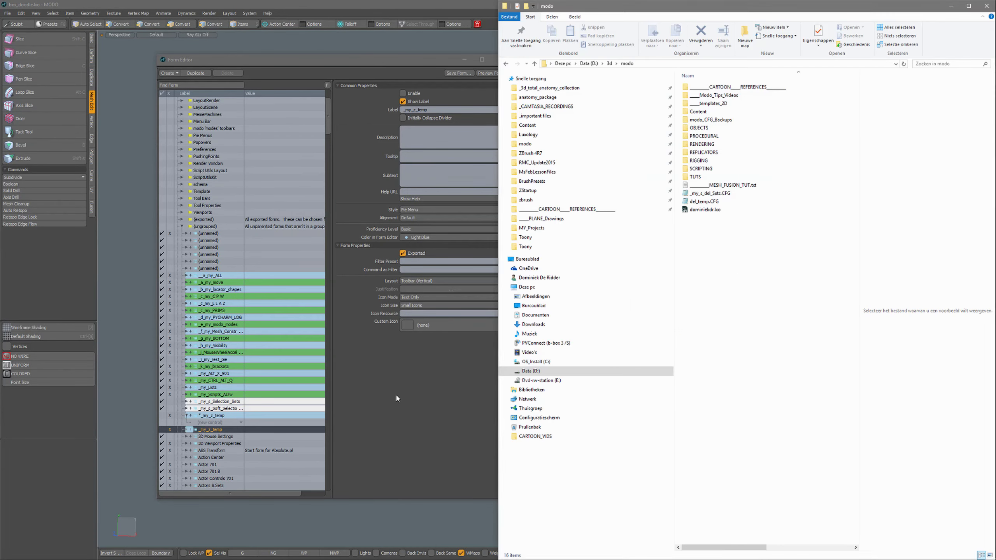
pyautogui.hotkey('alt', 'Tab')
pyautogui.press('Tab')
pyautogui.press('Tab')
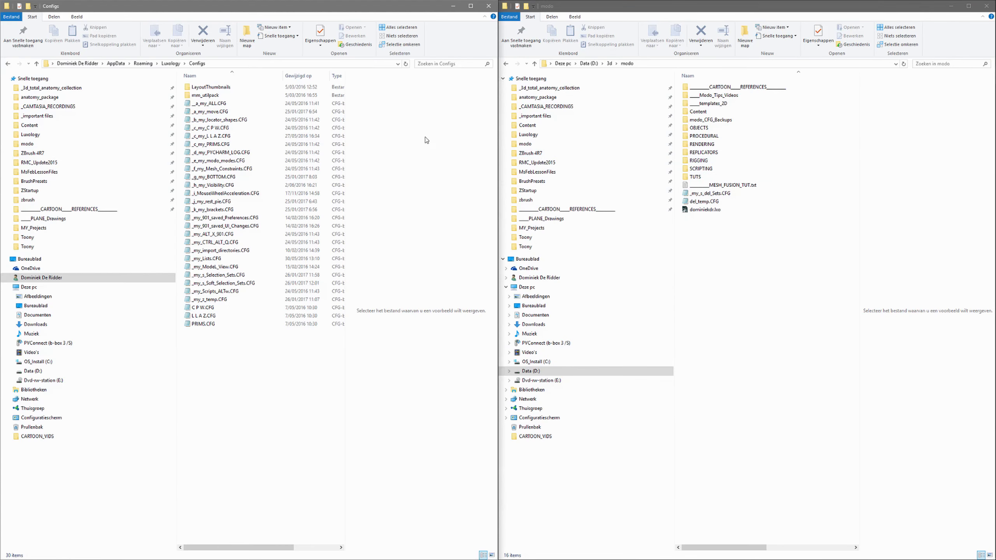
pyautogui.doubleClick(205, 300)
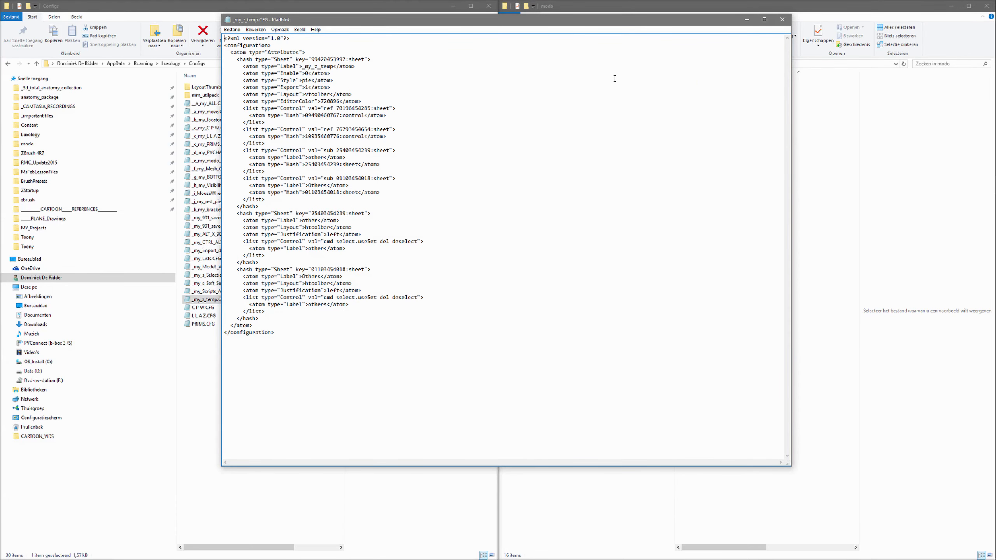
pyautogui.click(782, 19)
pyautogui.hotkey('alt', 'Tab')
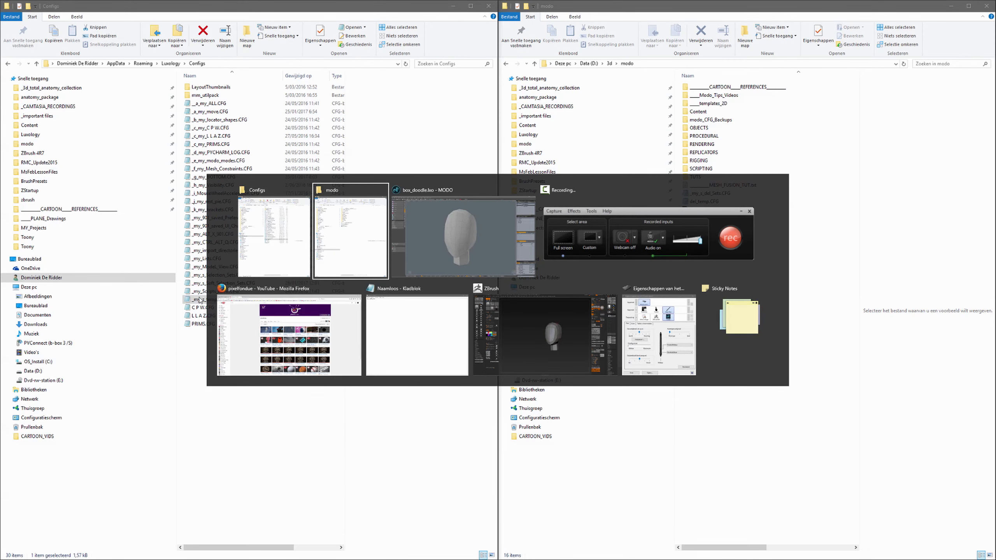
pyautogui.hotkey('alt', 'Tab')
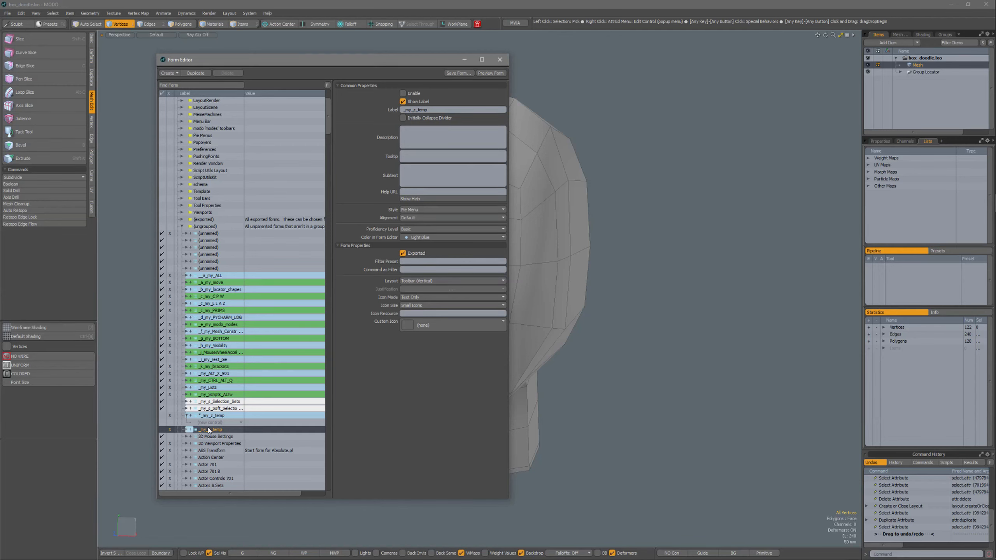
# Step: Compare the commands available for the original _my_z_temp form with those for its duplicate
pyautogui.rightClick(210, 432)
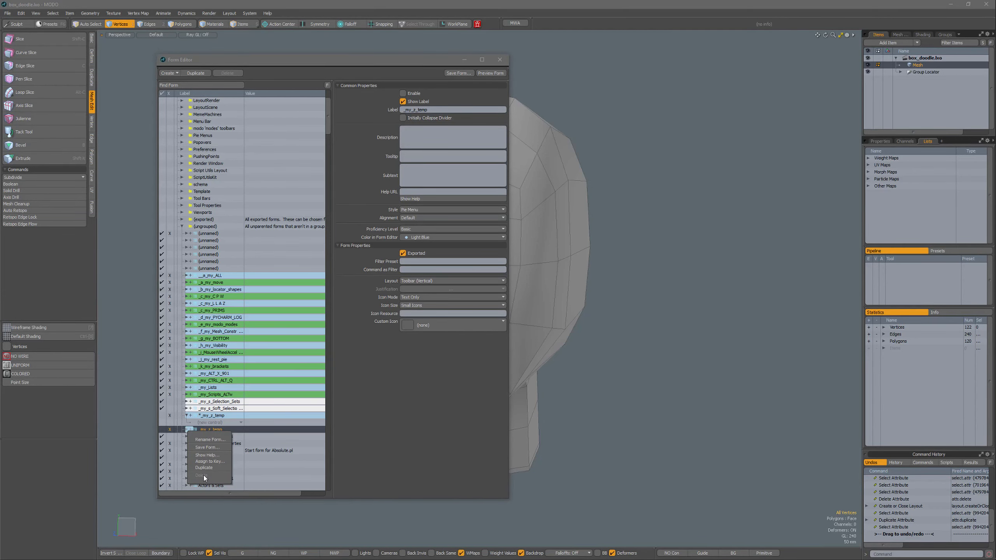
pyautogui.click(365, 411)
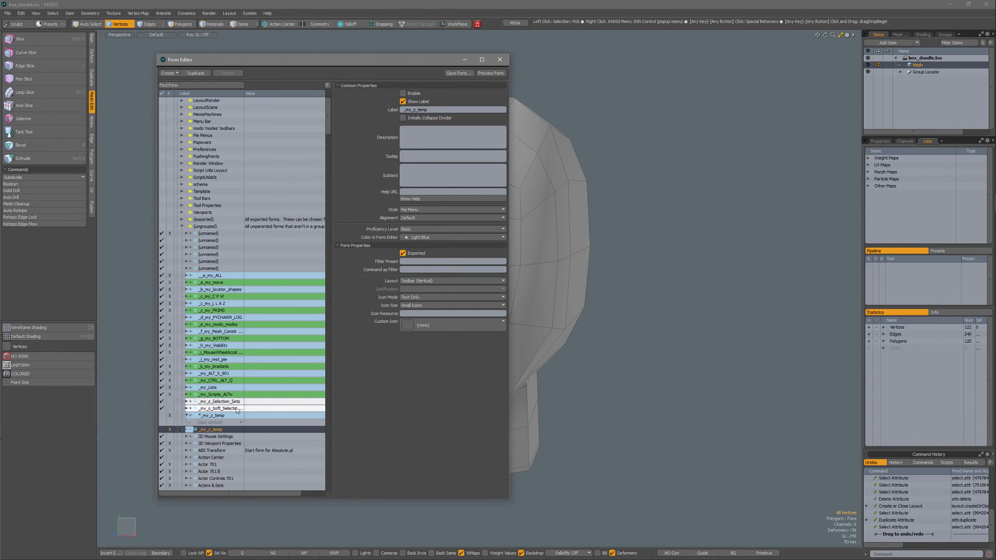
pyautogui.click(211, 416)
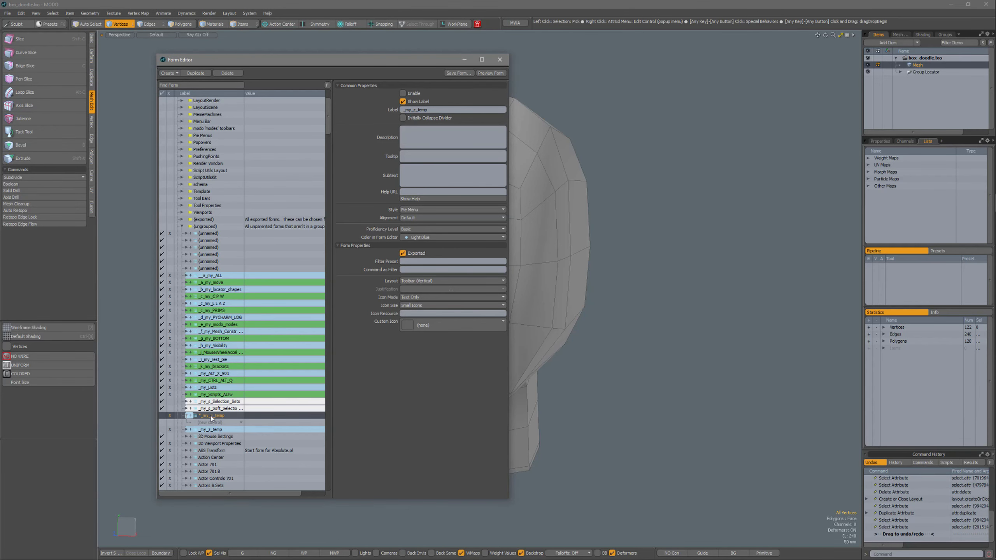
pyautogui.rightClick(211, 418)
pyautogui.click(365, 408)
# Step: Add a form reference to the duplicated _my_z_temp form and link it to the _h_my_Visibility form
pyautogui.click(210, 424)
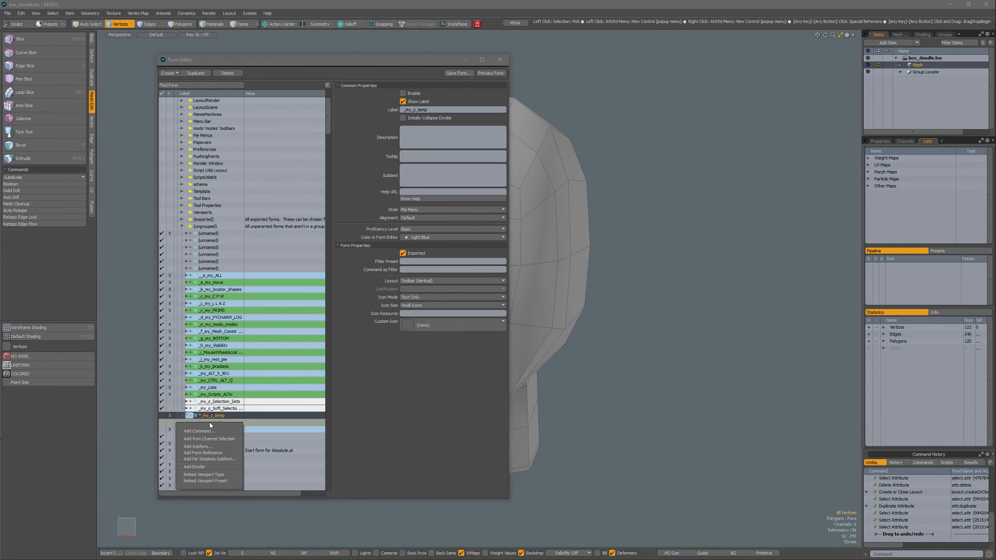
pyautogui.click(219, 454)
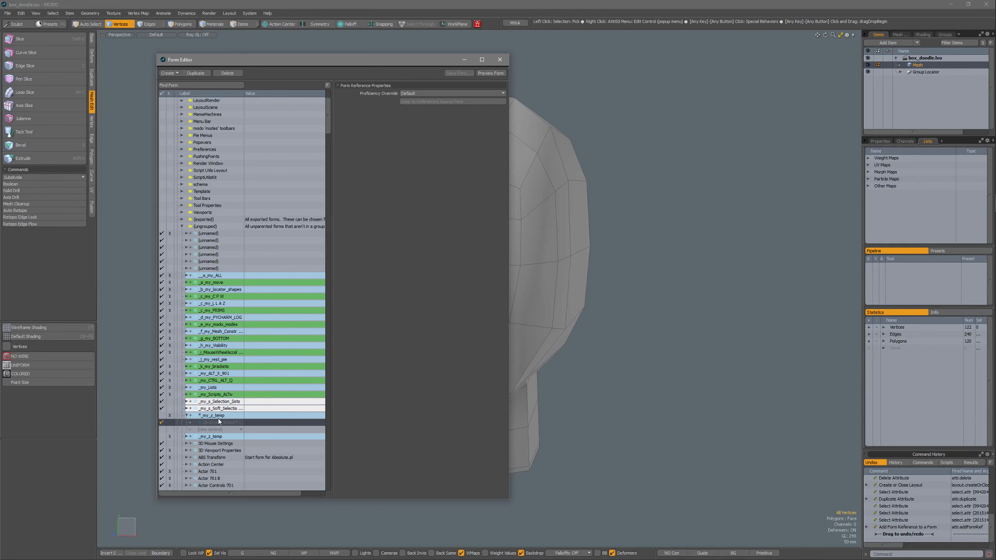
pyautogui.click(222, 346)
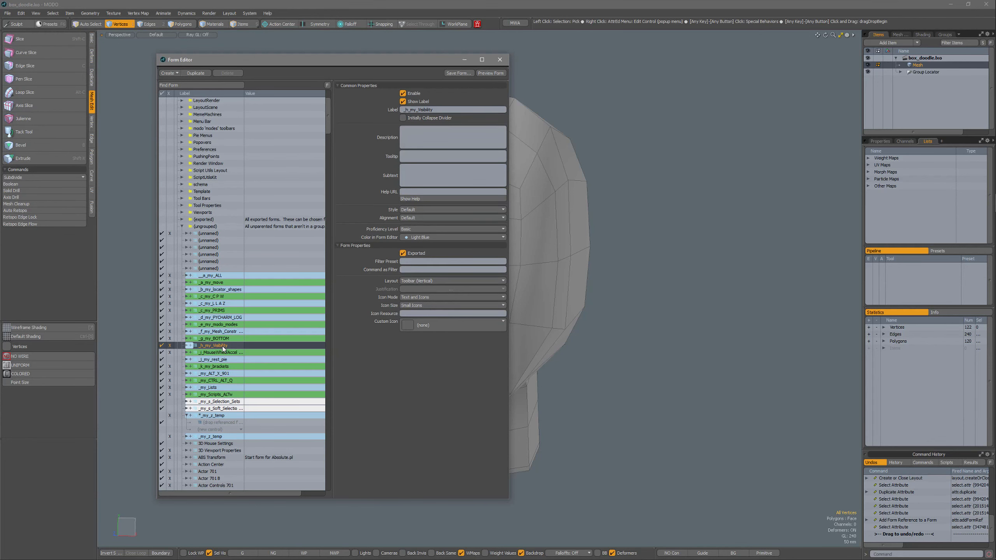
pyautogui.moveTo(223, 348); pyautogui.dragTo(215, 424)
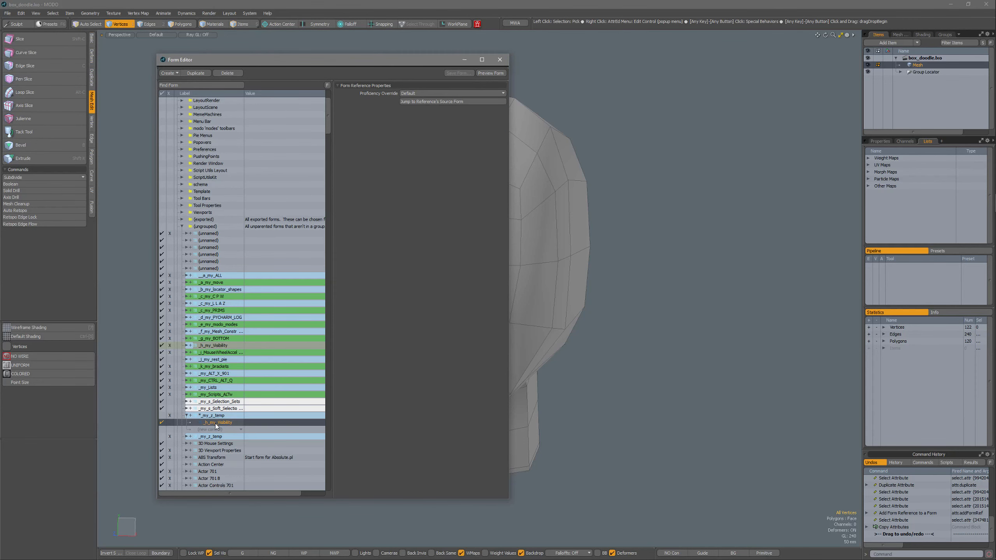
# Step: Preview the duplicated _my_z_temp form and set its style to Pie Menu
pyautogui.click(214, 417)
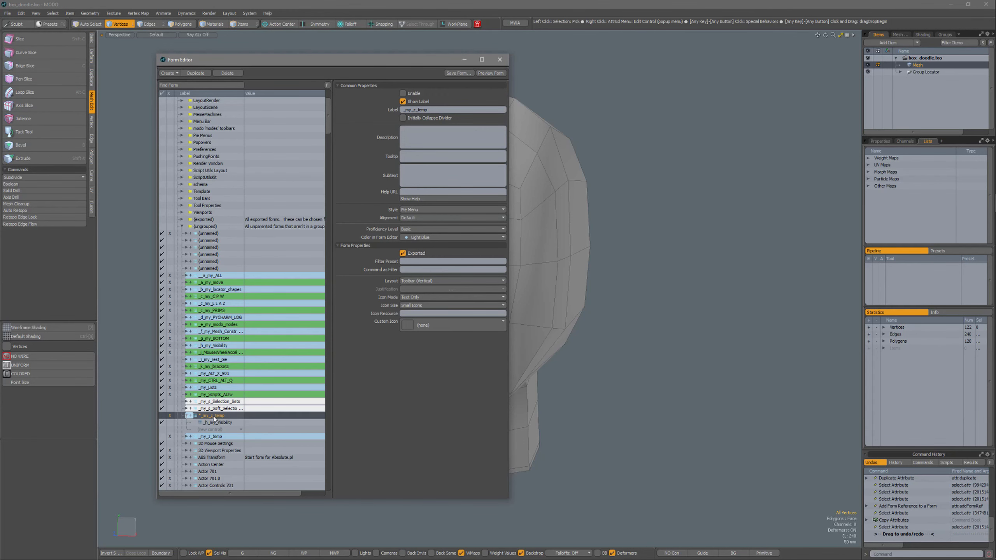
pyautogui.click(490, 73)
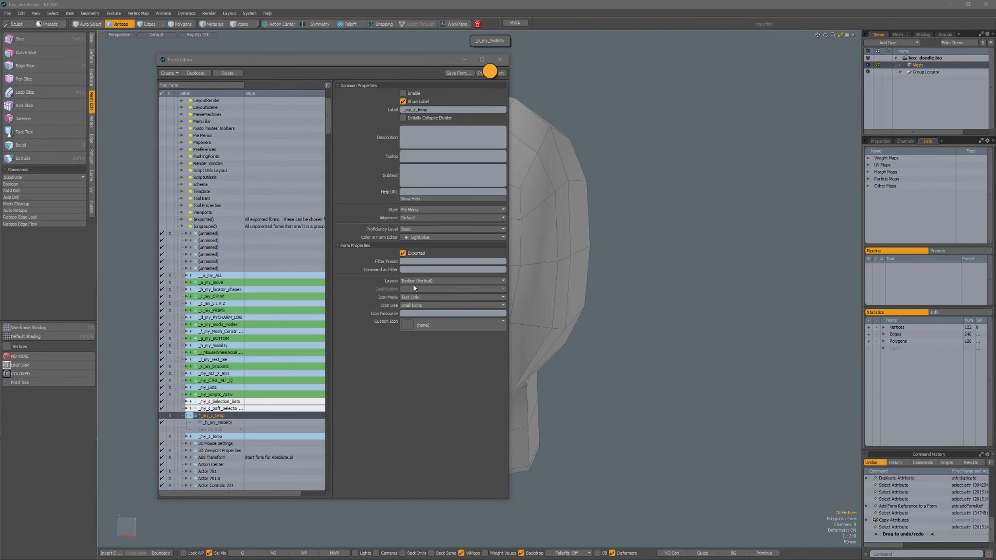
pyautogui.click(419, 211)
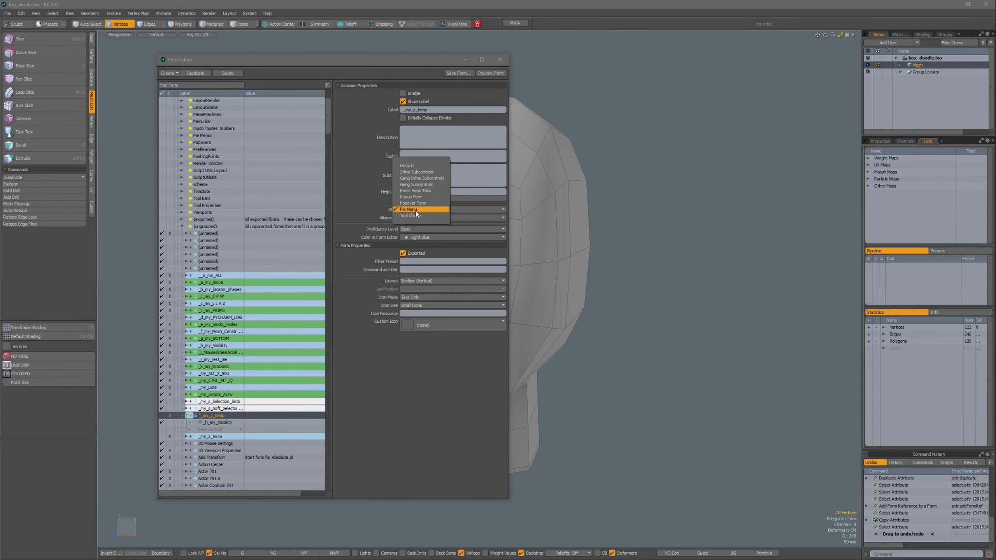
pyautogui.click(416, 211)
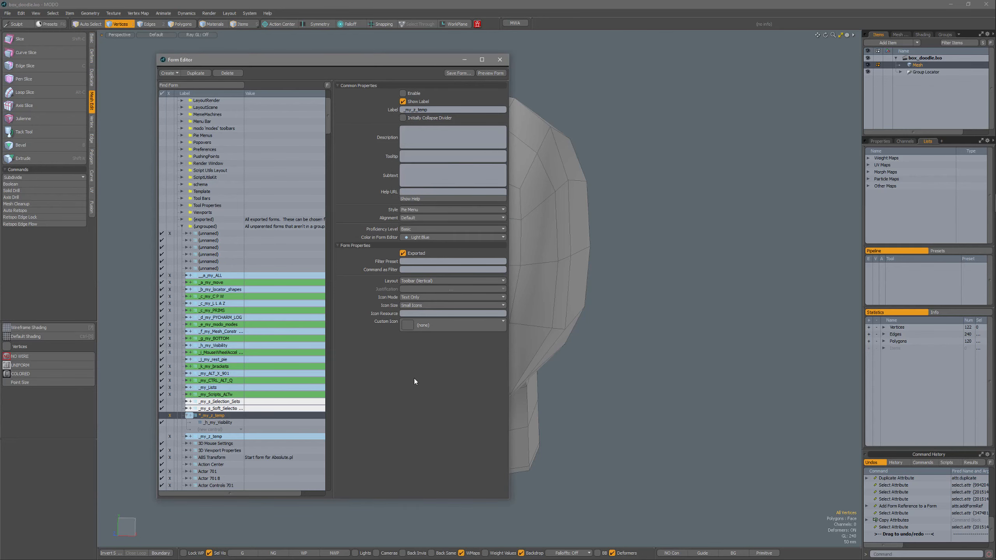
pyautogui.click(426, 210)
pyautogui.click(426, 210)
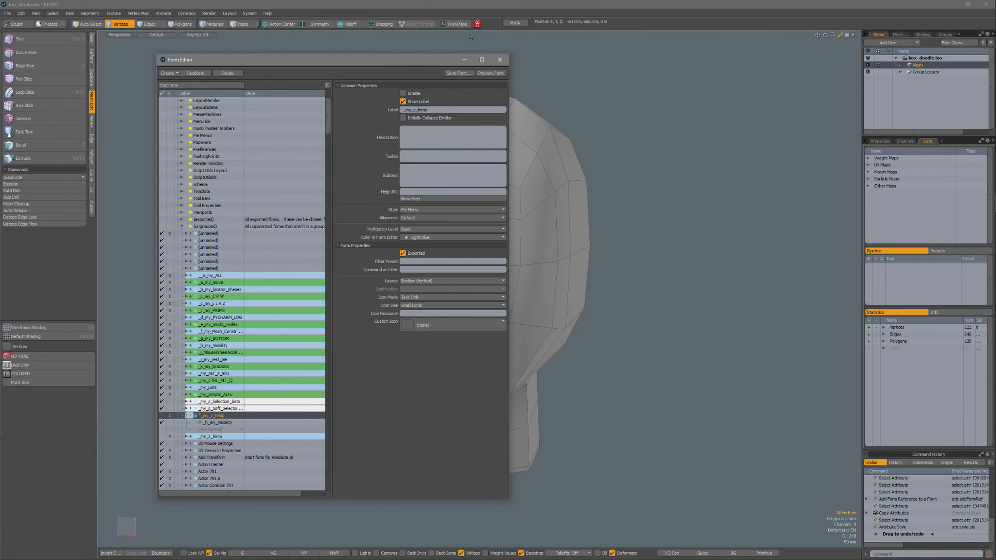
# Step: Assign the duplicated _my_z_temp form to the Alt-Z keyboard shortcut
pyautogui.rightClick(215, 417)
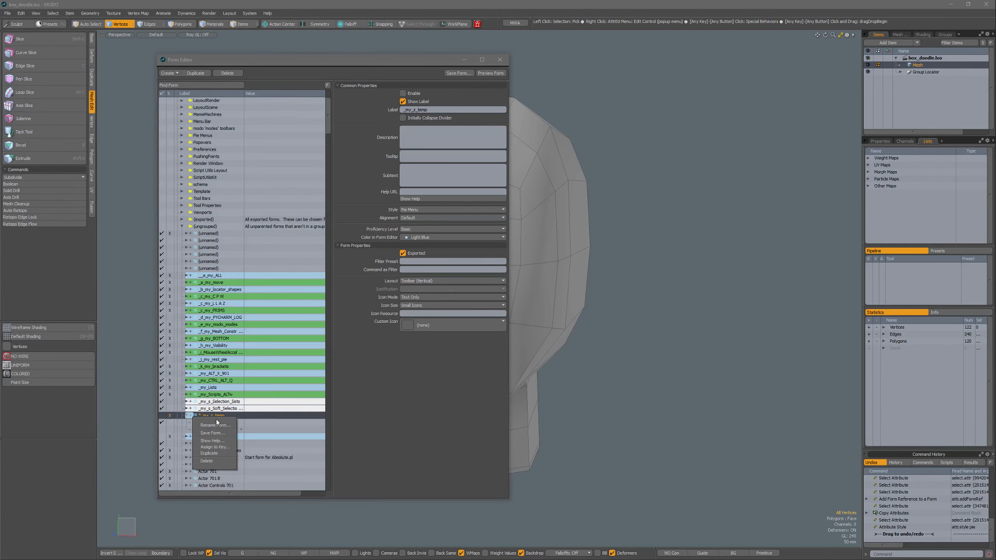
pyautogui.click(215, 447)
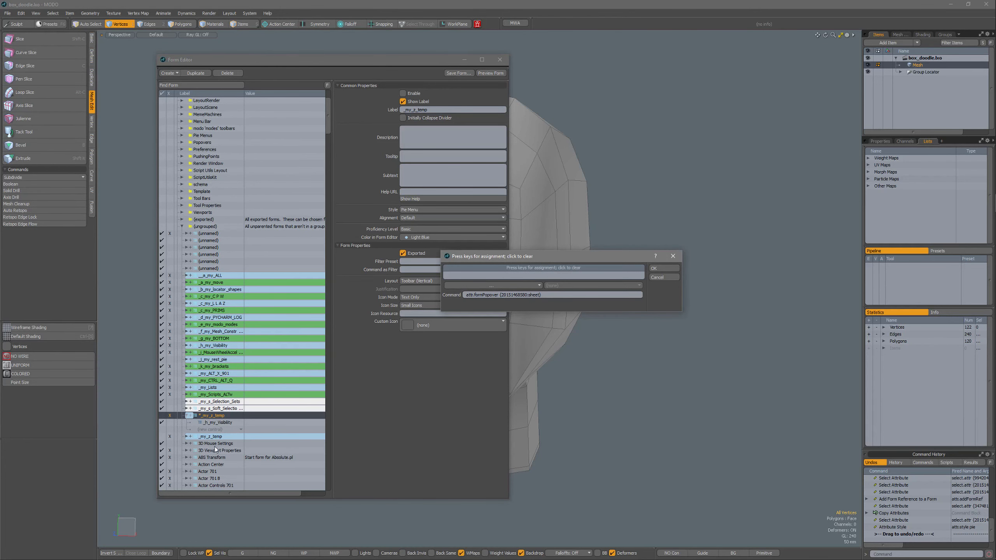
pyautogui.hotkey('alt', 'z')
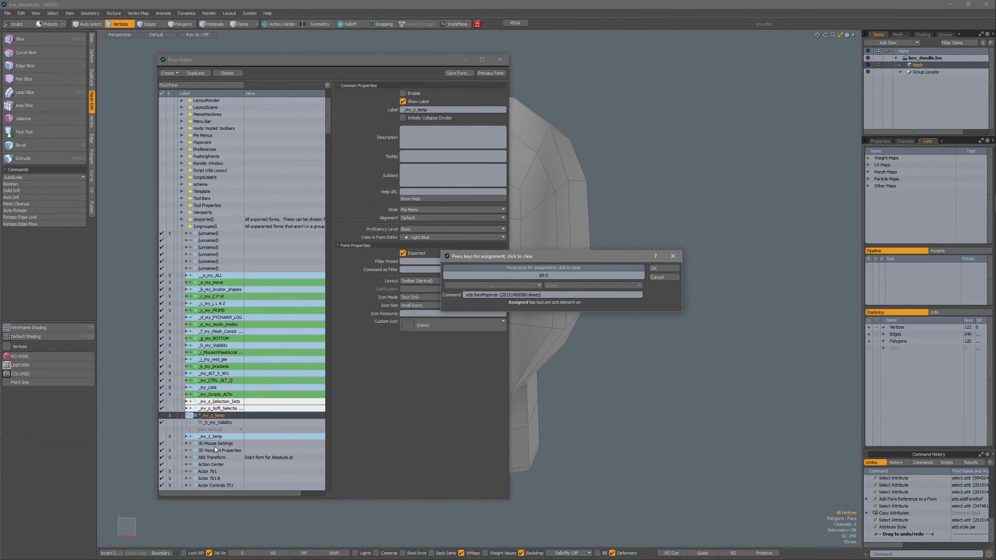
pyautogui.click(664, 268)
pyautogui.click(604, 281)
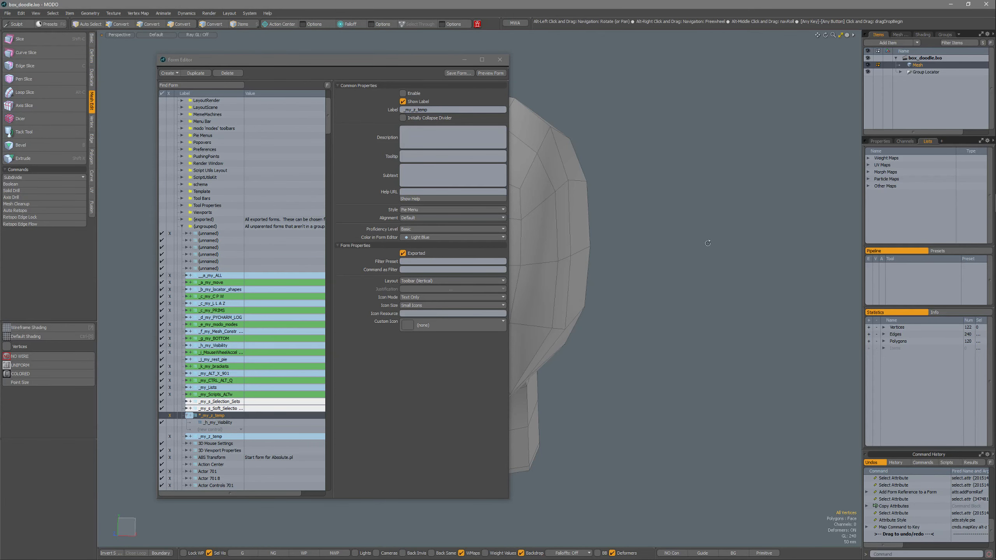
# Step: Call up the duplicated form with its Alt-Z assignment and place the floating _h_my_Visibility palette in the viewport's upper-right corner
pyautogui.hotkey('alt', 'z')
pyautogui.click(702, 211)
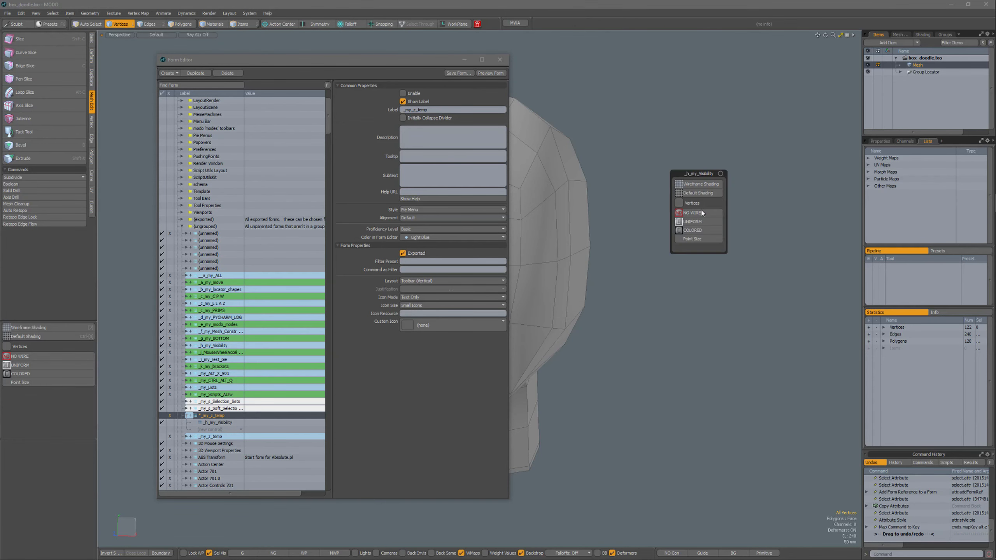
pyautogui.moveTo(720, 176); pyautogui.dragTo(837, 54)
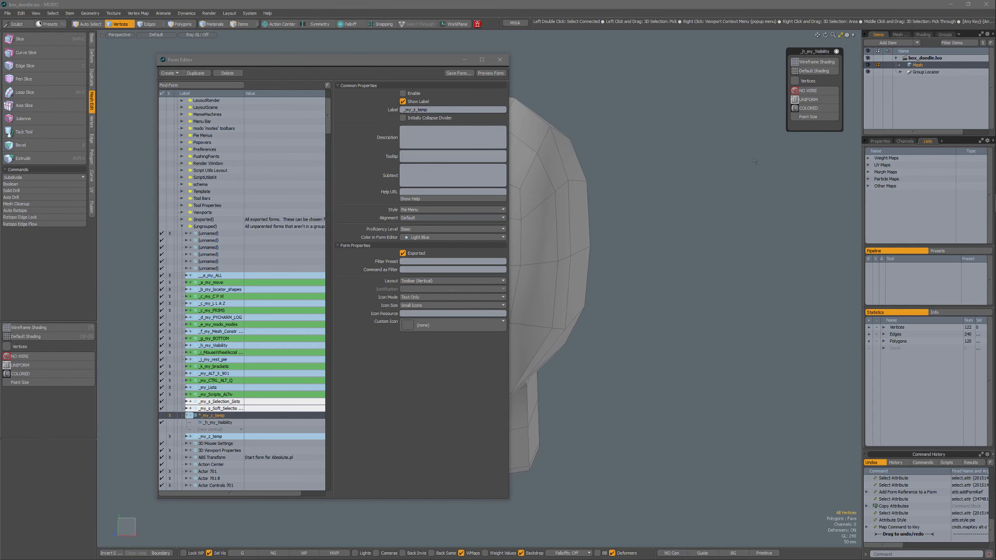
pyautogui.click(167, 74)
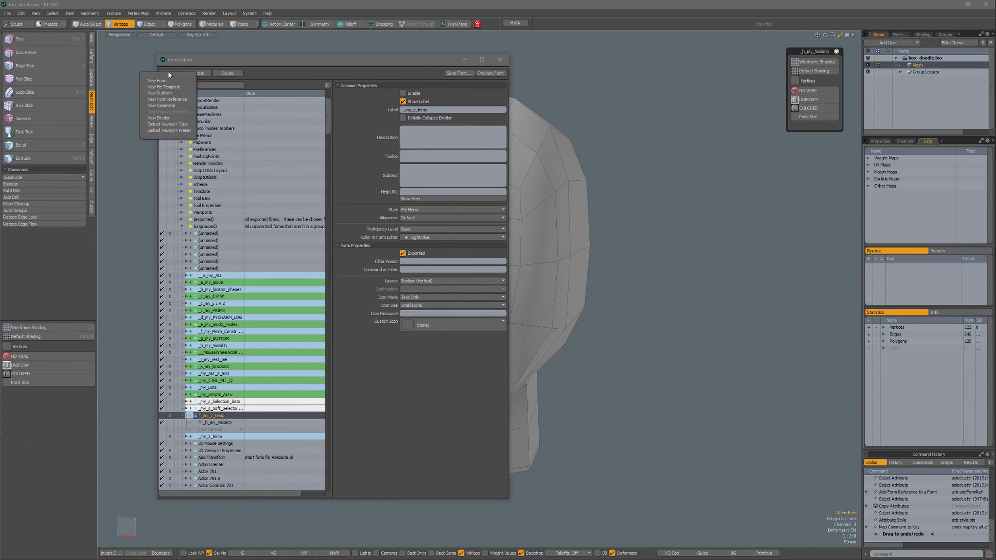
pyautogui.click(170, 80)
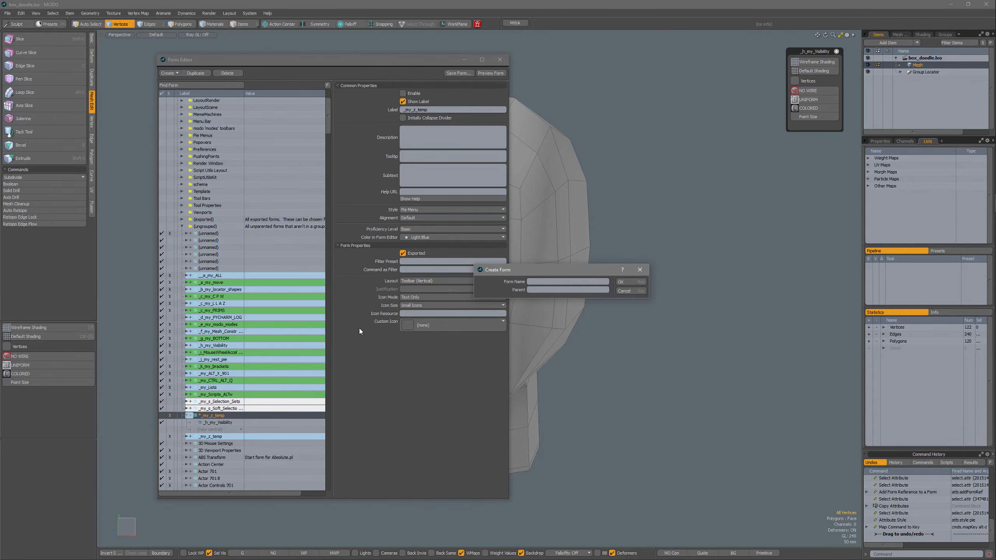
pyautogui.click(624, 291)
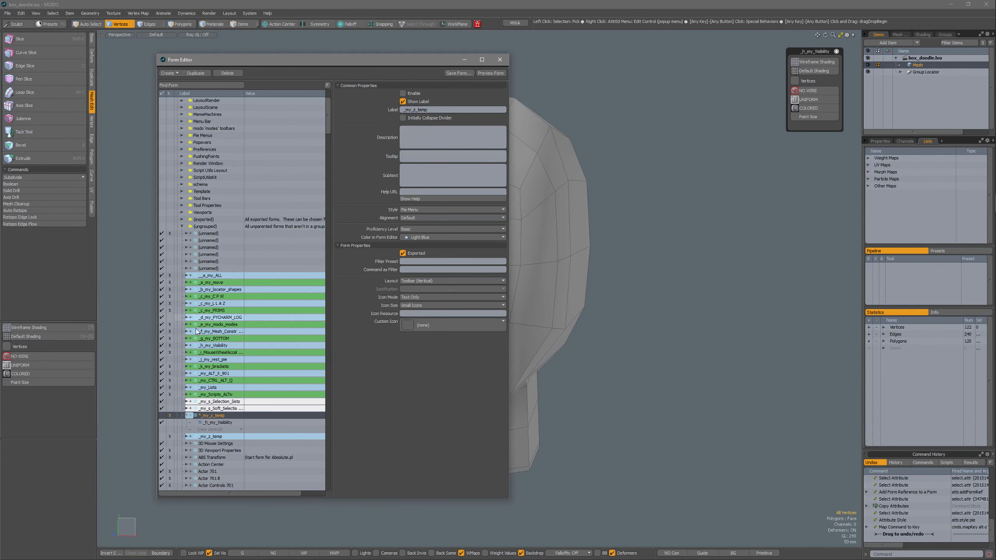
# Step: Add a second, empty form reference to the duplicated _my_z_temp form and reselect the form
pyautogui.moveTo(328, 125)
pyautogui.mouseDown()
pyautogui.moveTo(330, 232)
pyautogui.moveTo(326, 106)
pyautogui.moveTo(325, 115)
pyautogui.mouseUp()
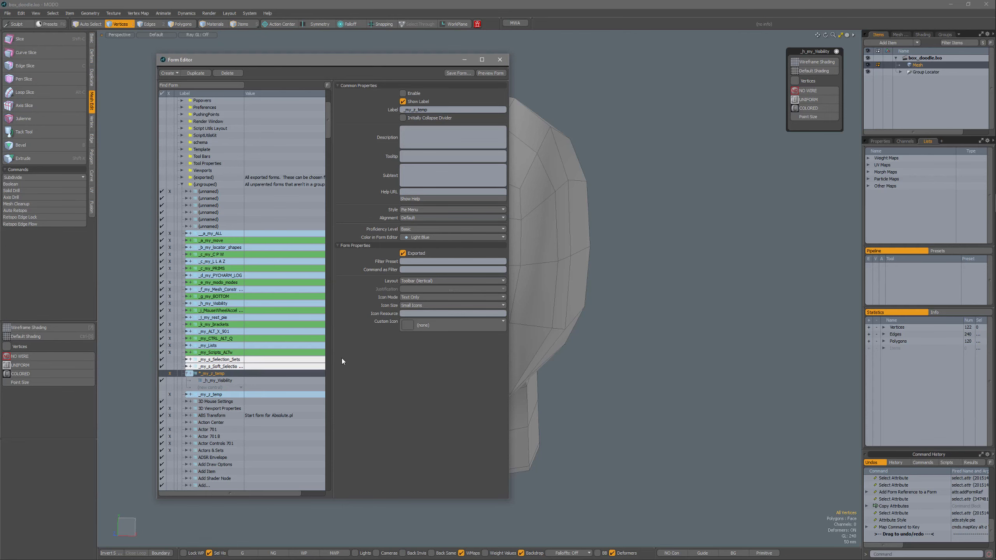
pyautogui.click(211, 387)
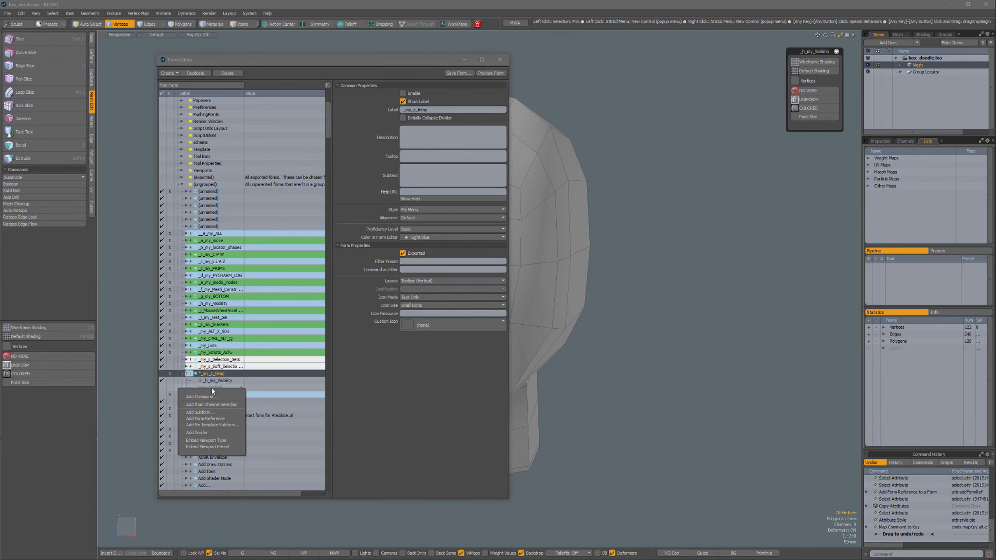
pyautogui.click(208, 419)
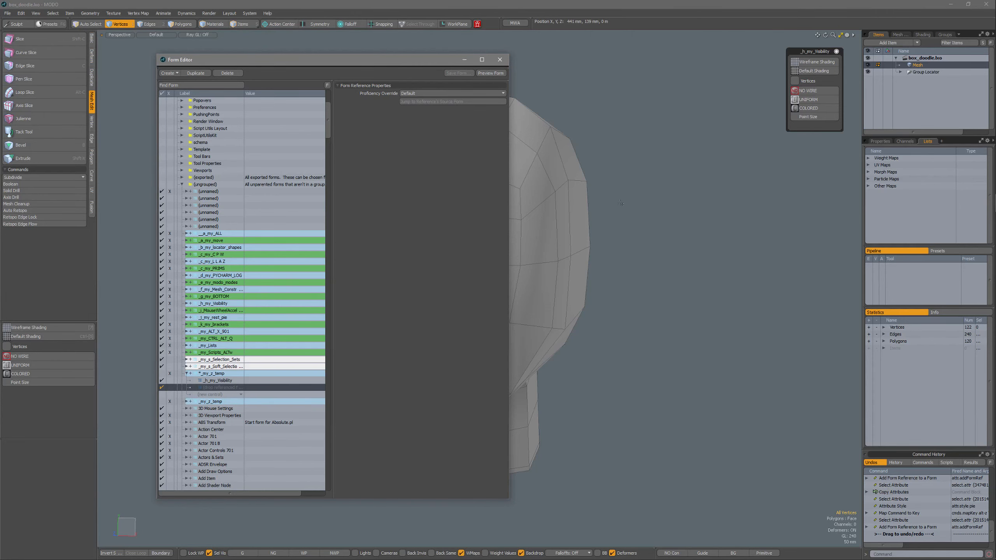
pyautogui.click(213, 374)
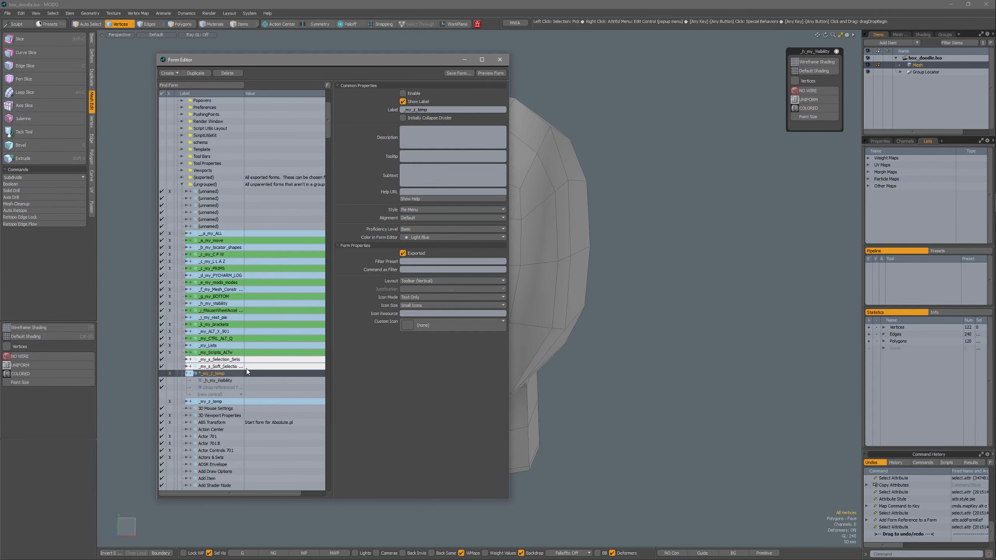
pyautogui.hotkey('alt', 'z')
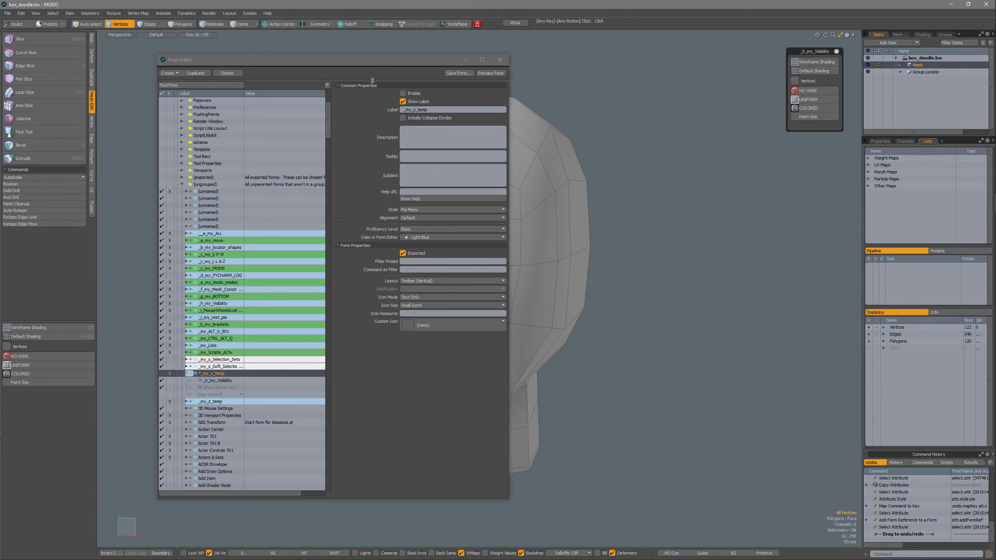
# Step: Move the Form Editor aside, orbit to show the whole head, and change the duplicated form's label to _my_doodle_temp
pyautogui.moveTo(386, 61); pyautogui.dragTo(311, 65)
pyautogui.keyDown('alt'); pyautogui.moveTo(453, 155); pyautogui.dragTo(583, 244); pyautogui.keyUp('alt')
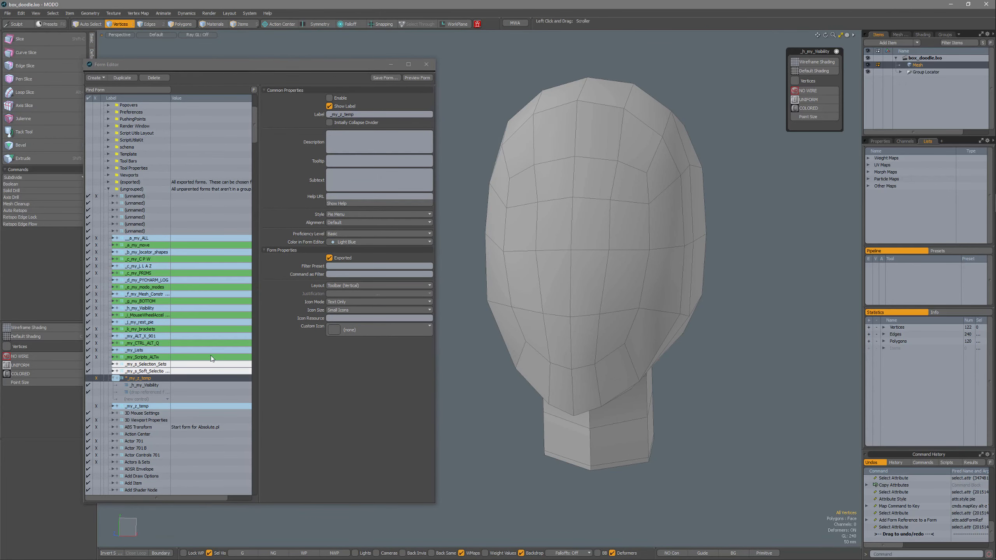
pyautogui.click(355, 114)
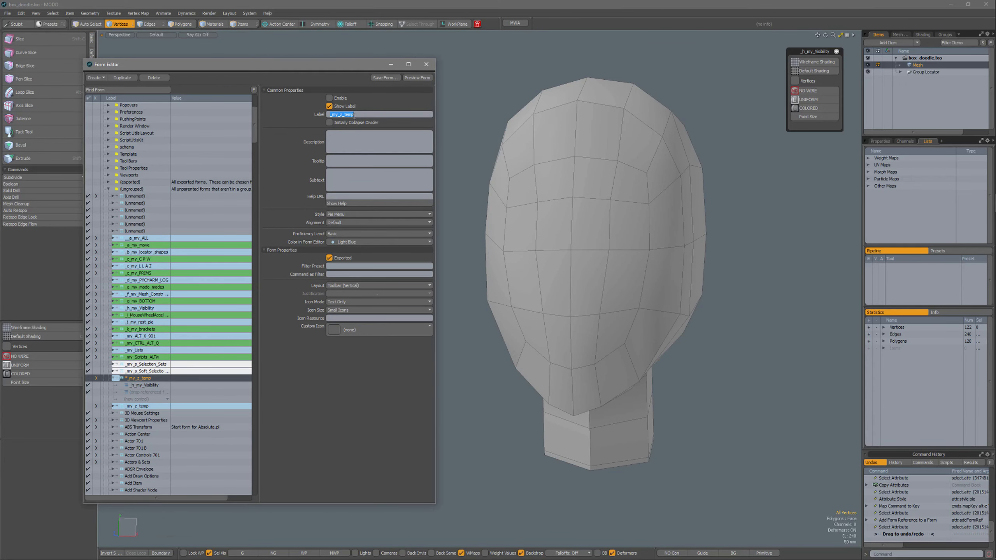
pyautogui.click(342, 114)
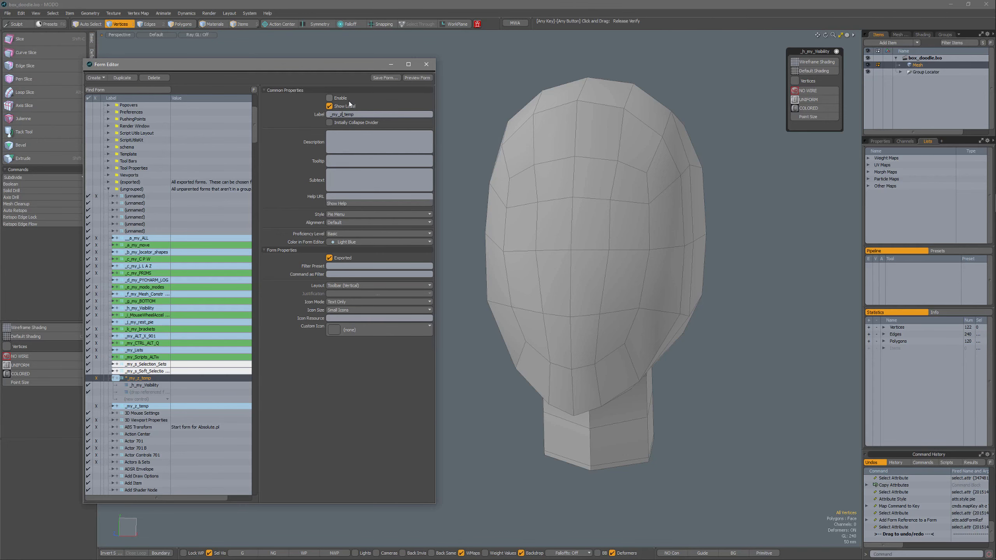
pyautogui.press('BackSpace')
pyautogui.write('doodle')
pyautogui.press('Return')
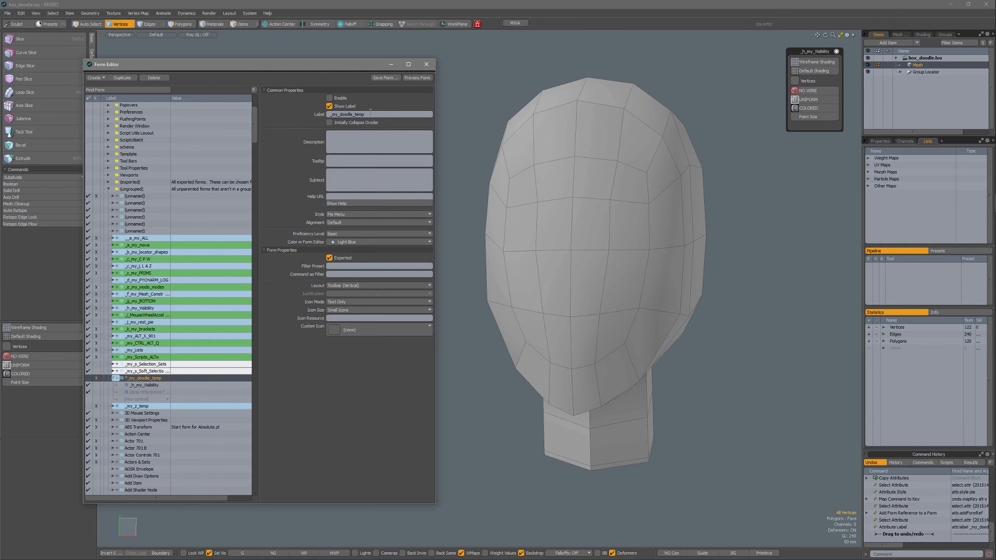
# Step: Copy the _my_doodle_temp label text and enable the form
pyautogui.doubleClick(370, 113)
pyautogui.hotkey('ctrl', 'c')
pyautogui.click(375, 101)
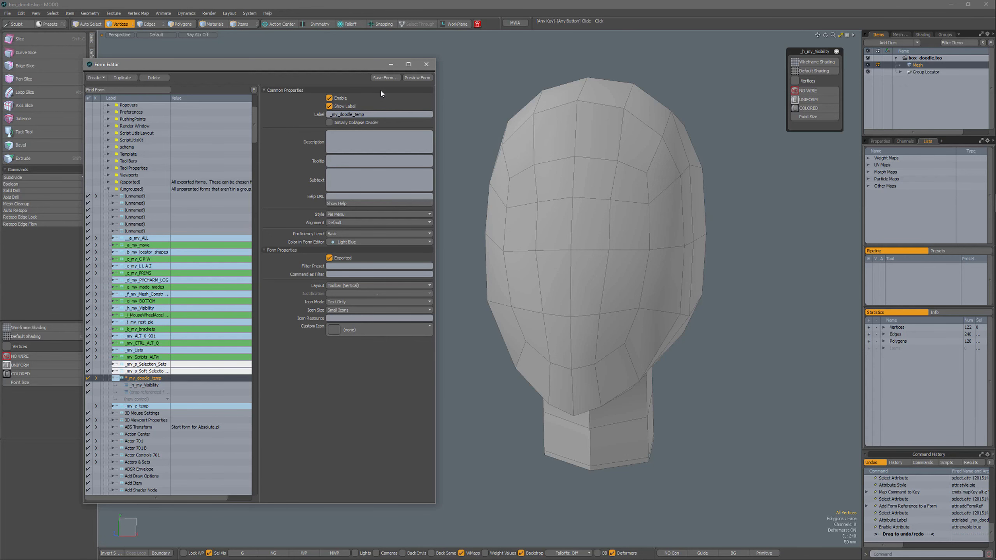
# Step: Save the form as config file _my_doodle_temp in the modo folder on drive D, using the copied label as file name
pyautogui.click(385, 78)
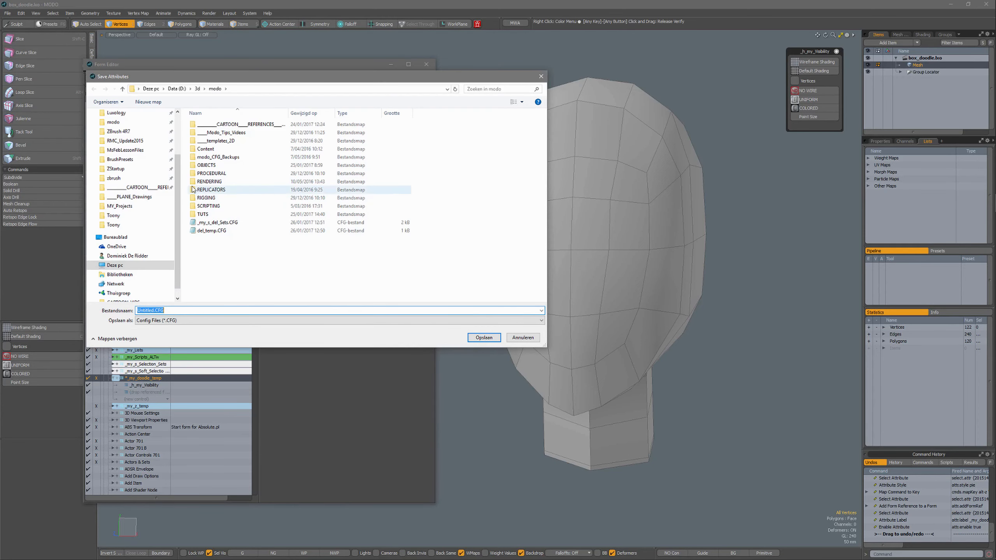
pyautogui.click(117, 123)
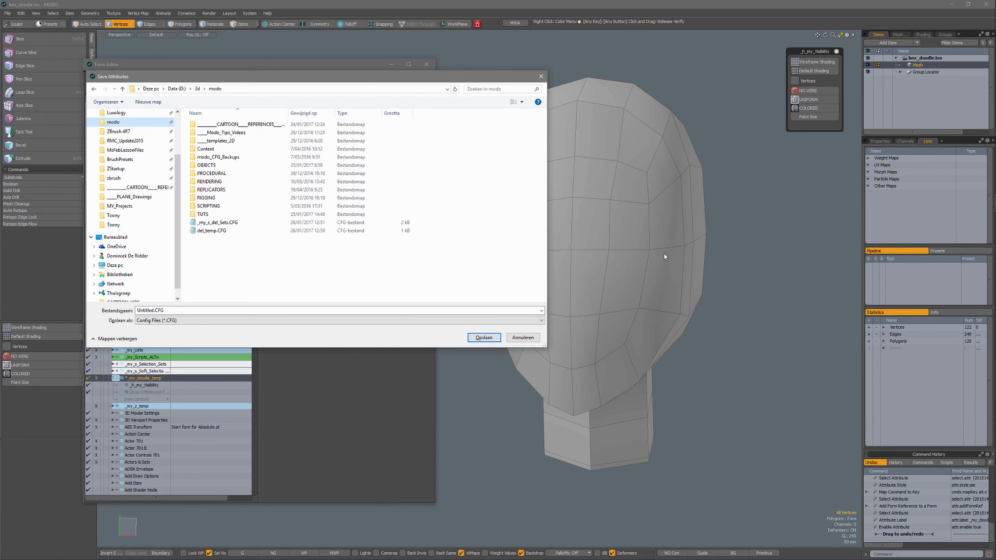
pyautogui.click(166, 310)
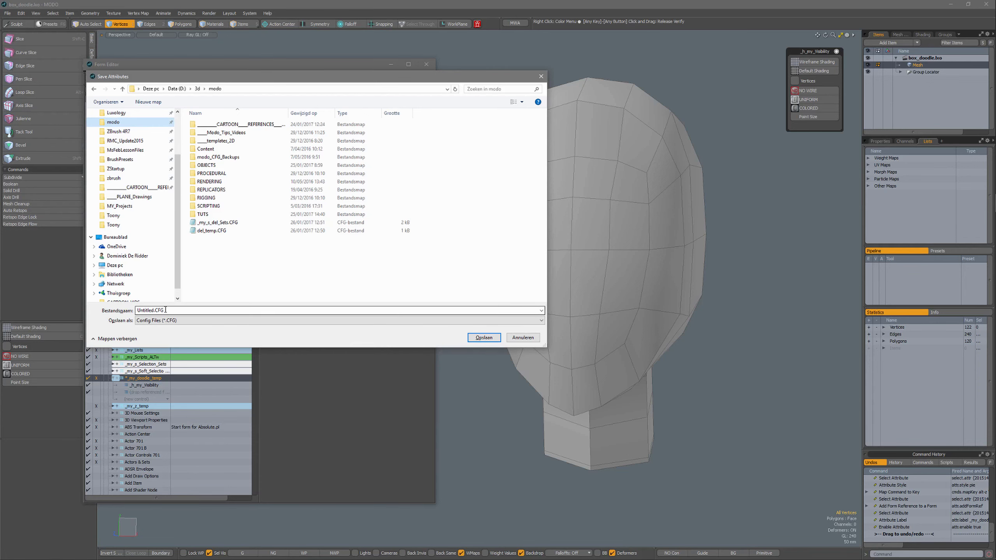
pyautogui.hotkey('ctrl', 'v')
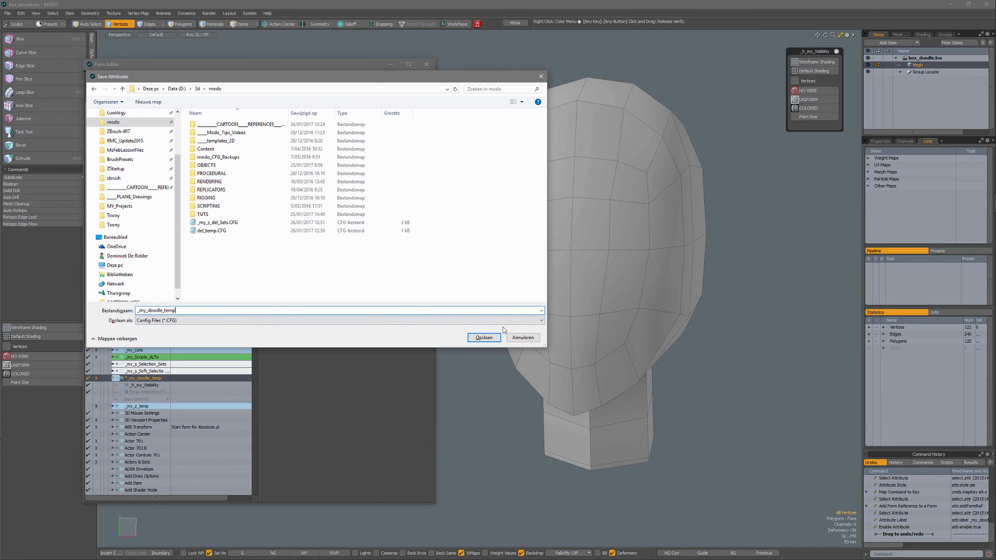
pyautogui.click(488, 339)
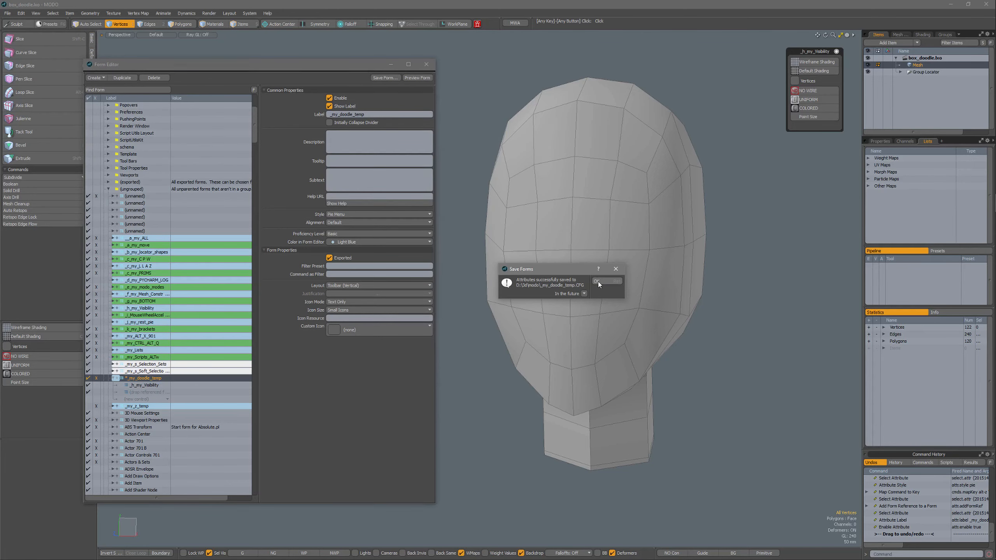
pyautogui.click(600, 281)
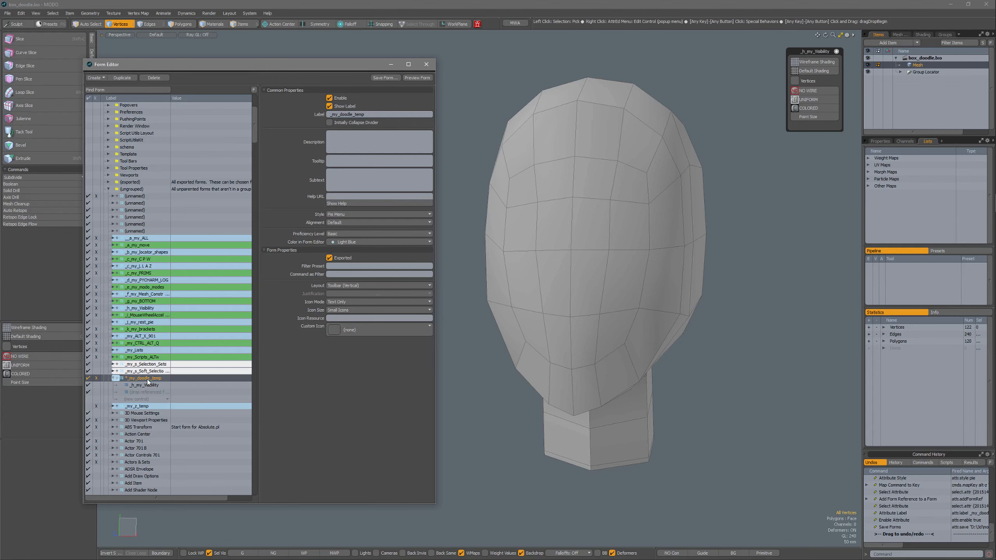
# Step: Check the commands available for the _my_doodle_temp form and browse the Luxology Configs folder as a save location without saving
pyautogui.rightClick(131, 378)
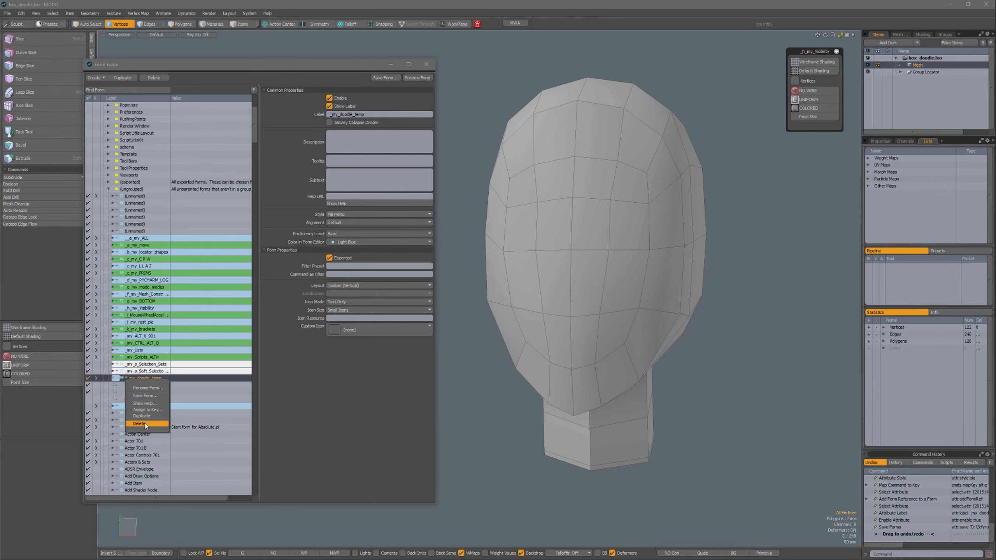
pyautogui.click(289, 389)
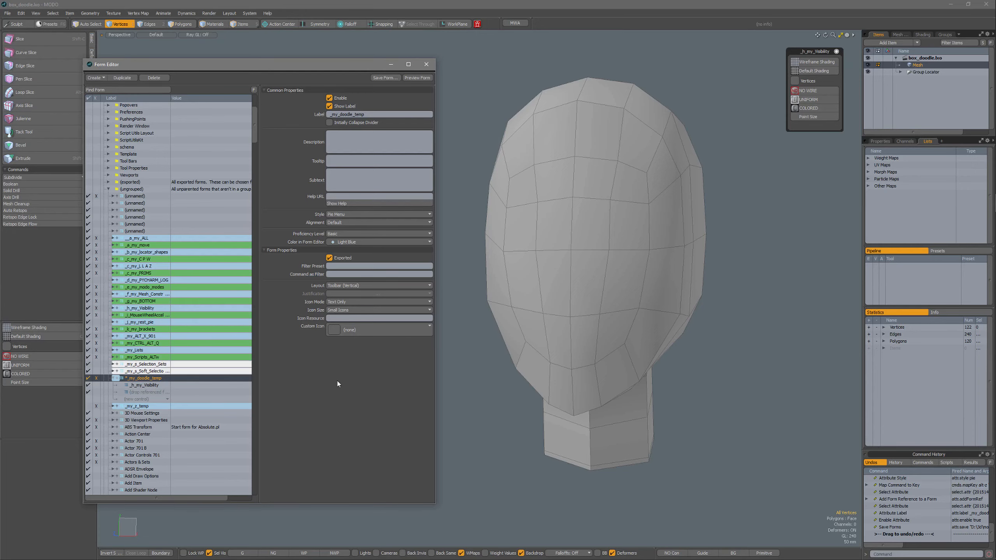
pyautogui.click(388, 79)
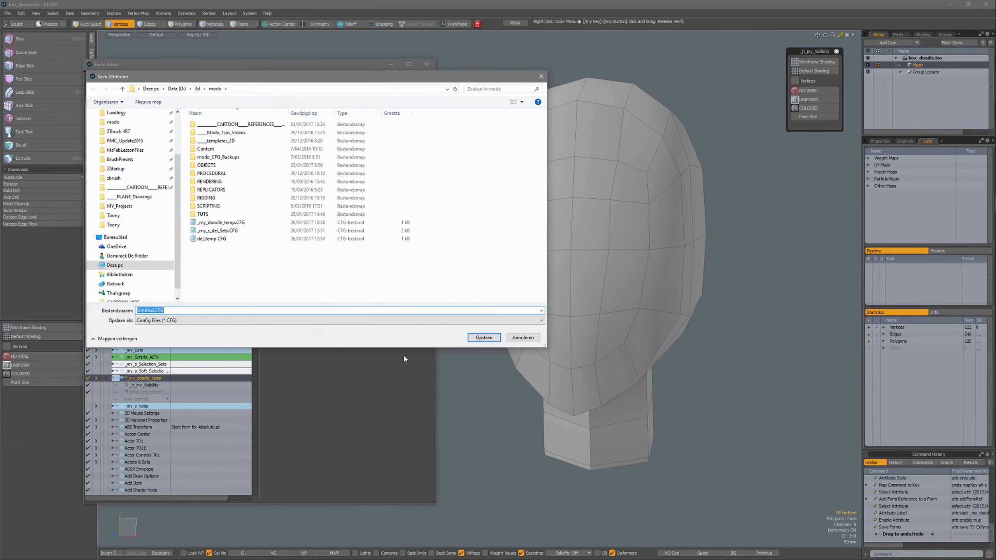
pyautogui.click(125, 113)
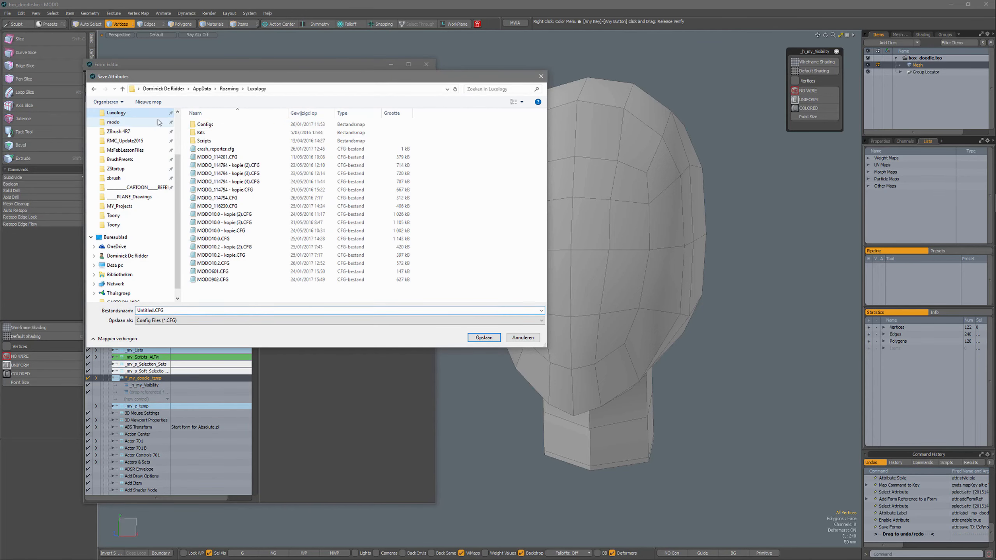
pyautogui.doubleClick(219, 126)
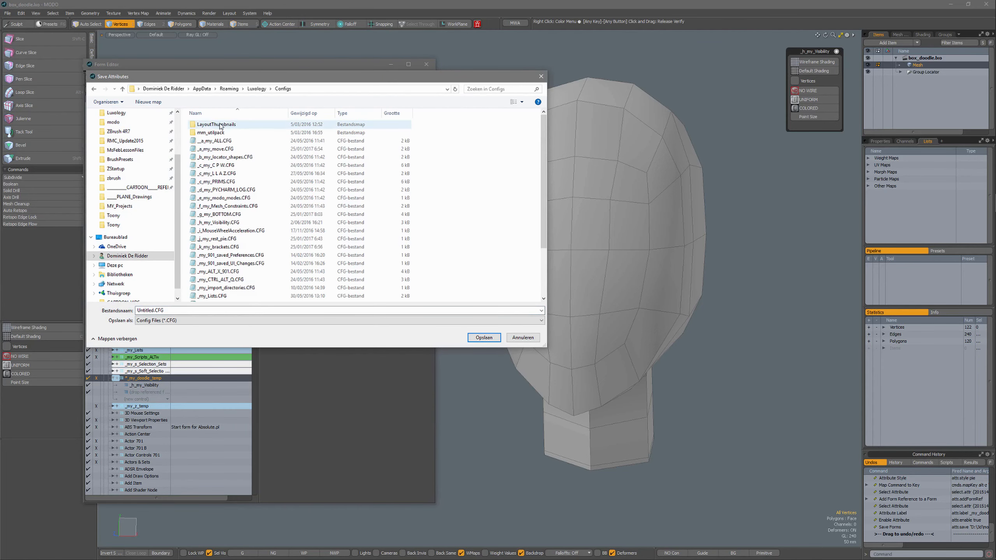
pyautogui.click(516, 339)
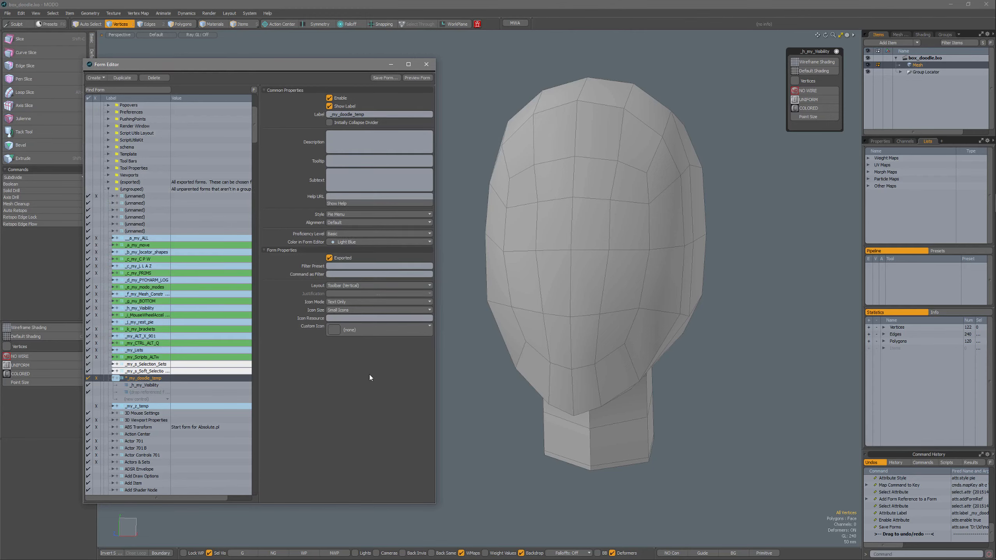
# Step: Close the floating _h_my_Visibility form preview and move the Form Editor away from the head model
pyautogui.keyDown('alt'); pyautogui.moveTo(494, 299); pyautogui.dragTo(551, 290); pyautogui.keyUp('alt')
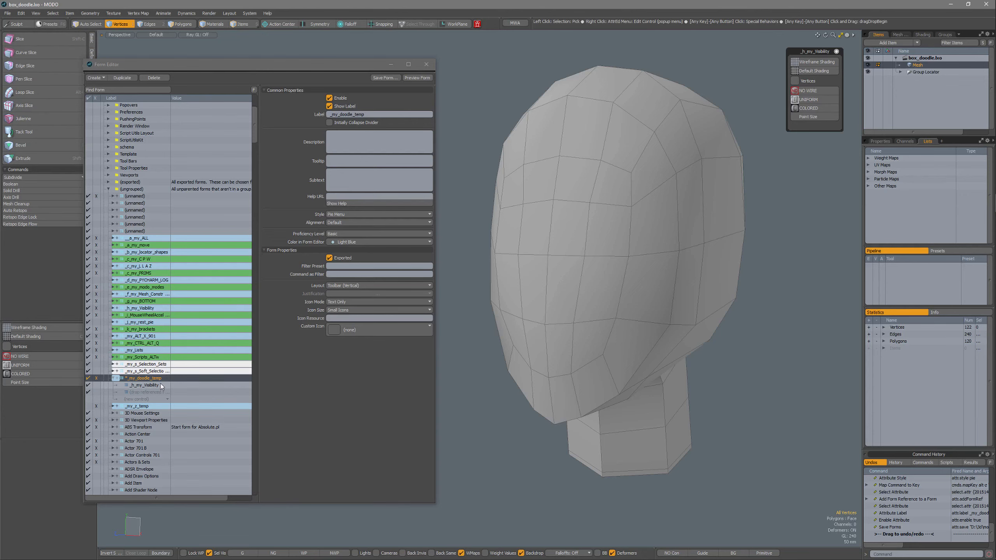
pyautogui.click(836, 52)
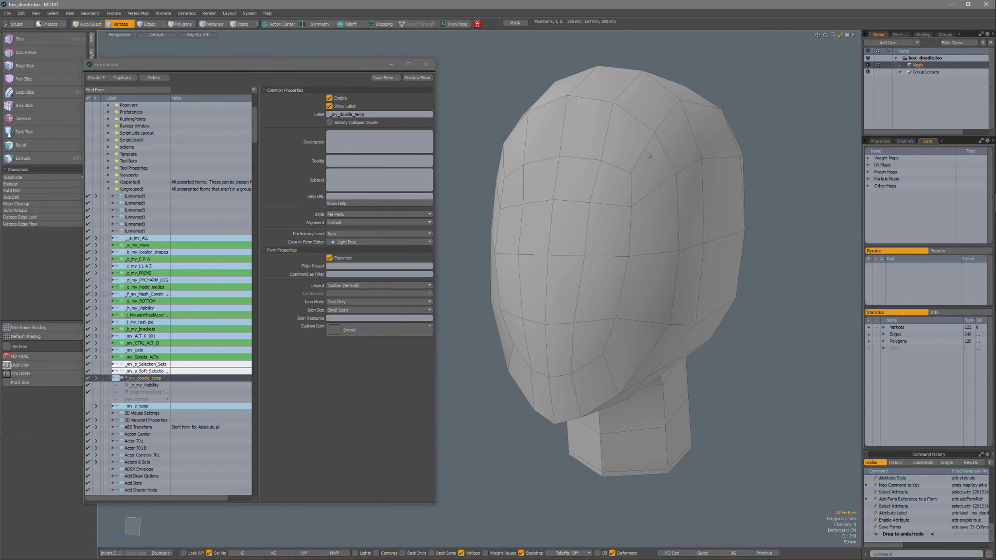
pyautogui.moveTo(319, 64); pyautogui.dragTo(254, 107)
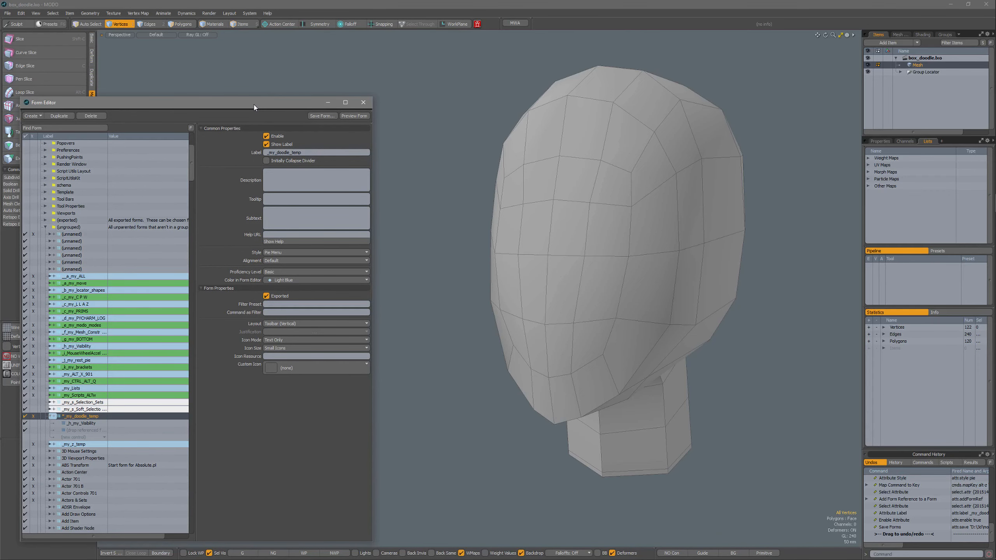
# Step: Switch to Firefox to locate the MODO: SoftSelection Sets video on the pixelfondue YouTube channel, and return to MODO
pyautogui.hotkey('alt', 'Tab')
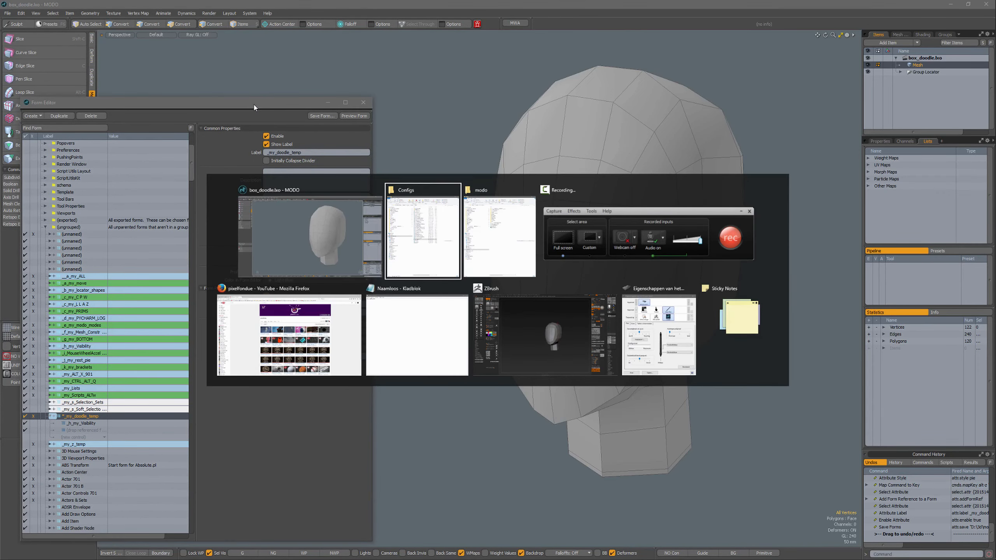
pyautogui.click(354, 322)
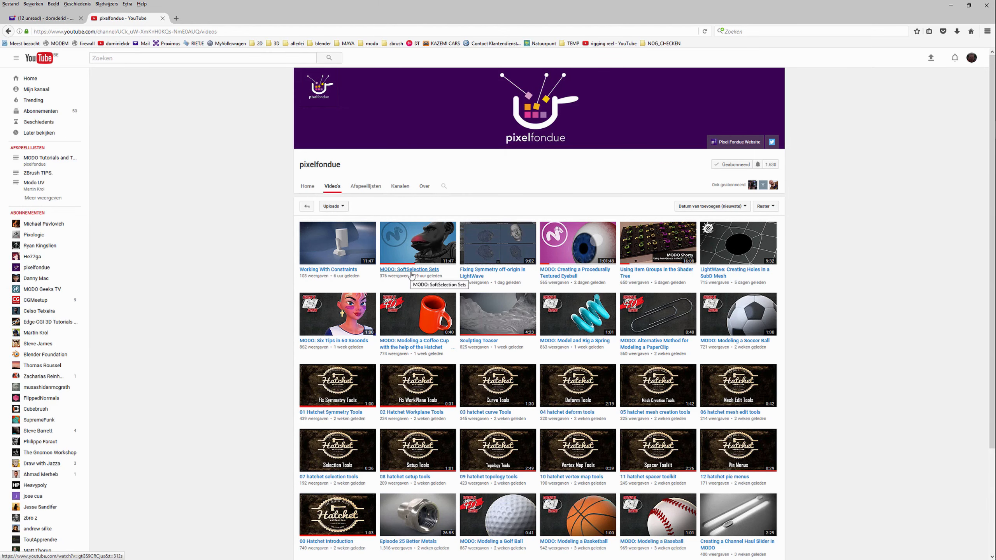
pyautogui.hotkey('alt', 'Tab')
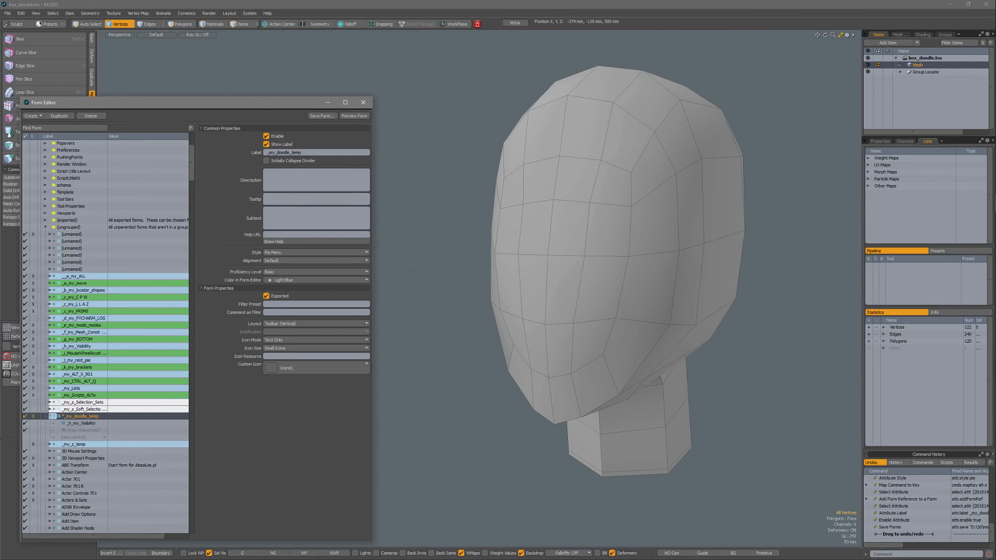
pyautogui.keyDown('alt'); pyautogui.moveTo(525, 268); pyautogui.dragTo(532, 264); pyautogui.keyUp('alt')
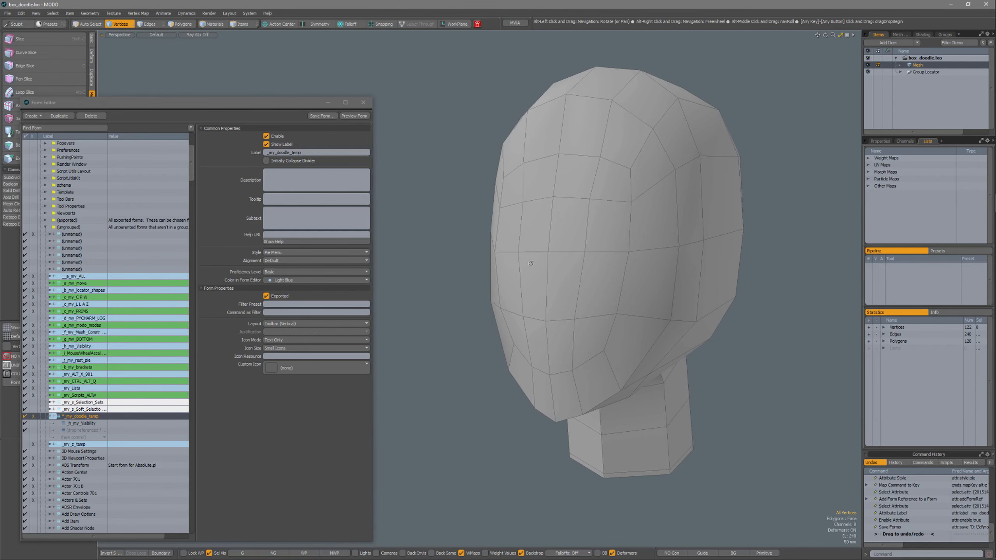
# Step: Examine the contents of the _my_s_Selection_Sets and _my_s_Soft_Selection_Sets forms, leaving only the latter expanded
pyautogui.click(50, 403)
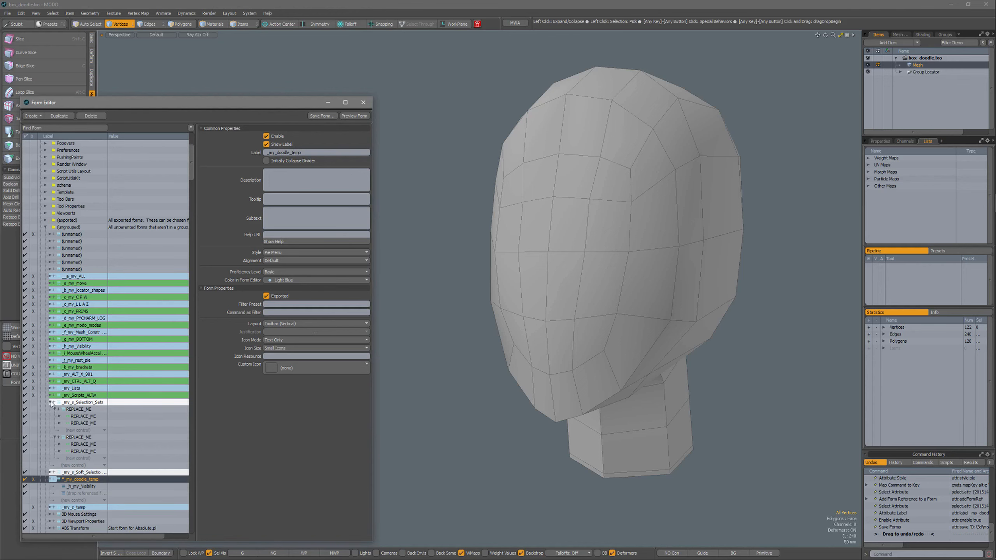
pyautogui.click(50, 403)
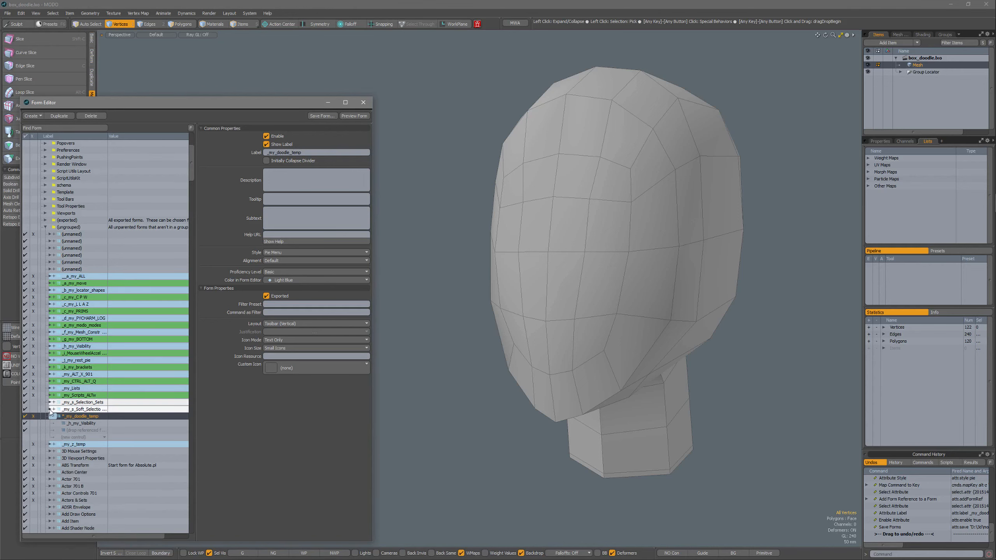
pyautogui.click(50, 409)
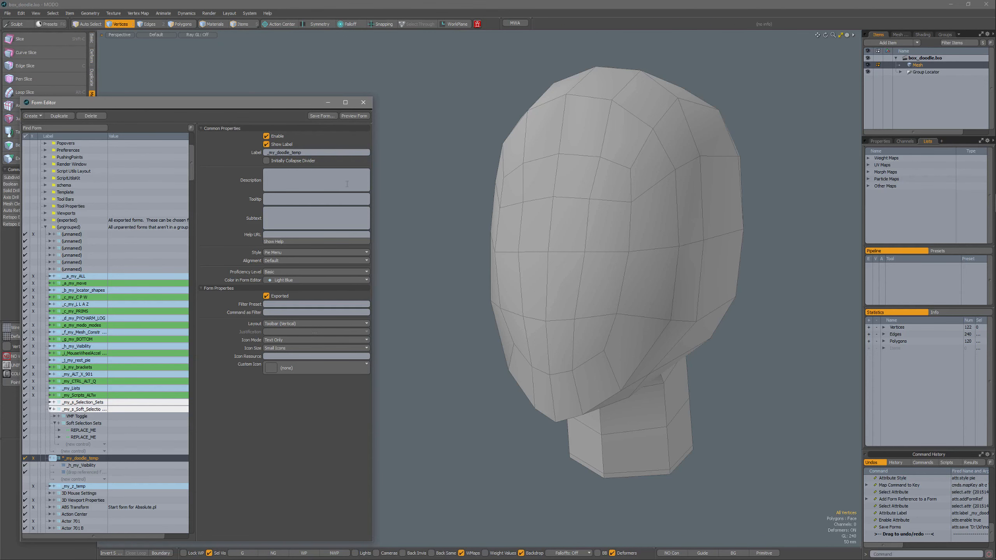
# Step: Preview the _my_s_Soft_Selection_Sets form and place its floating preview outside the Form Editor, over the viewport
pyautogui.click(349, 116)
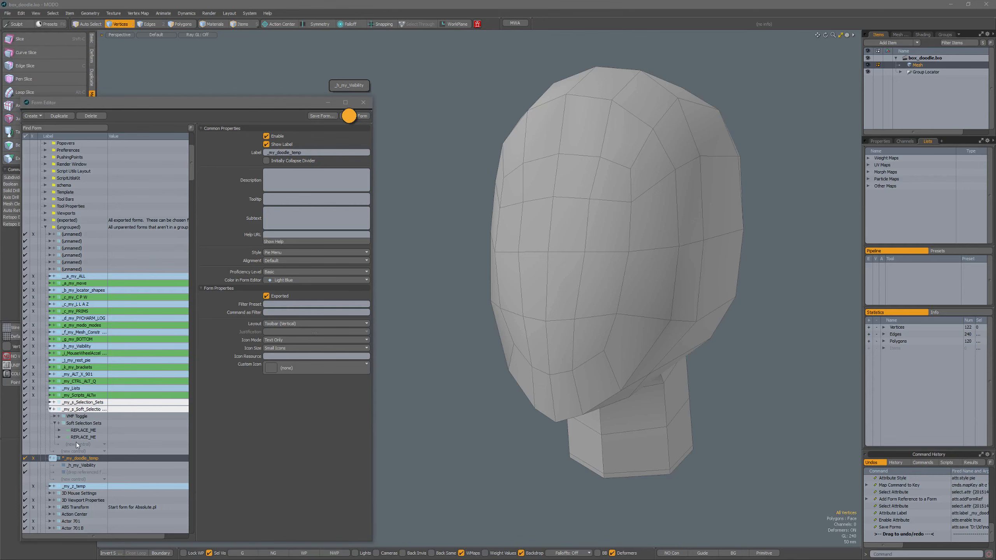
pyautogui.click(75, 412)
pyautogui.click(76, 410)
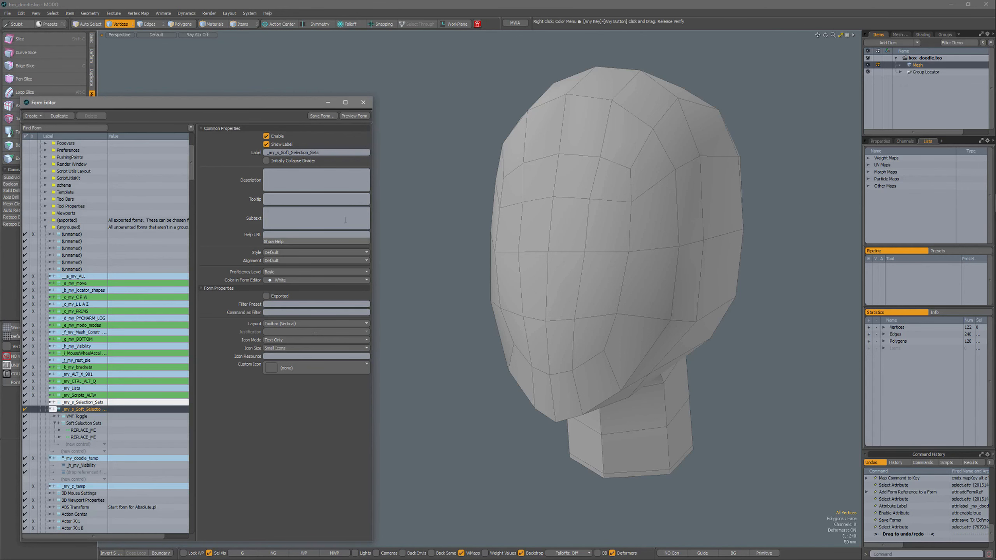
pyautogui.click(356, 116)
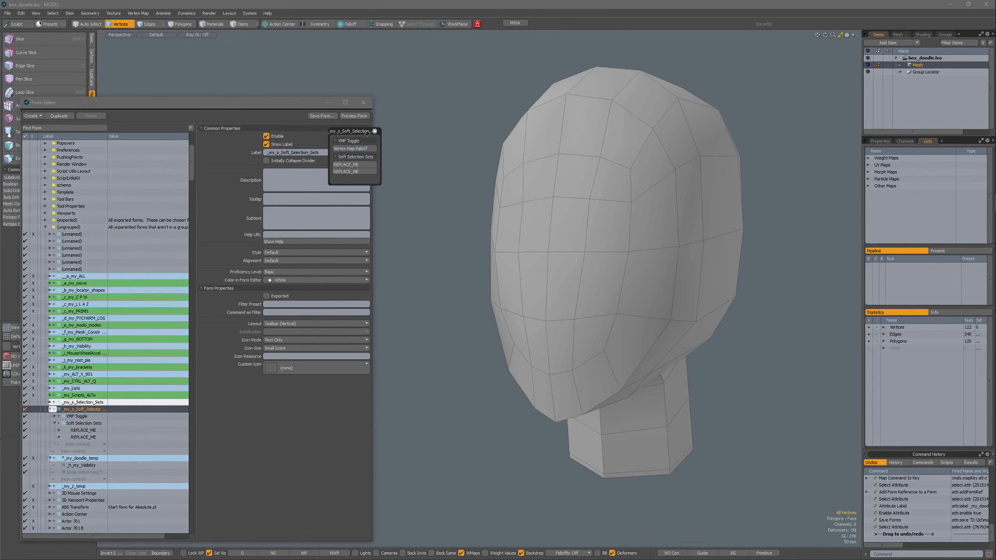
pyautogui.moveTo(375, 132); pyautogui.dragTo(447, 94)
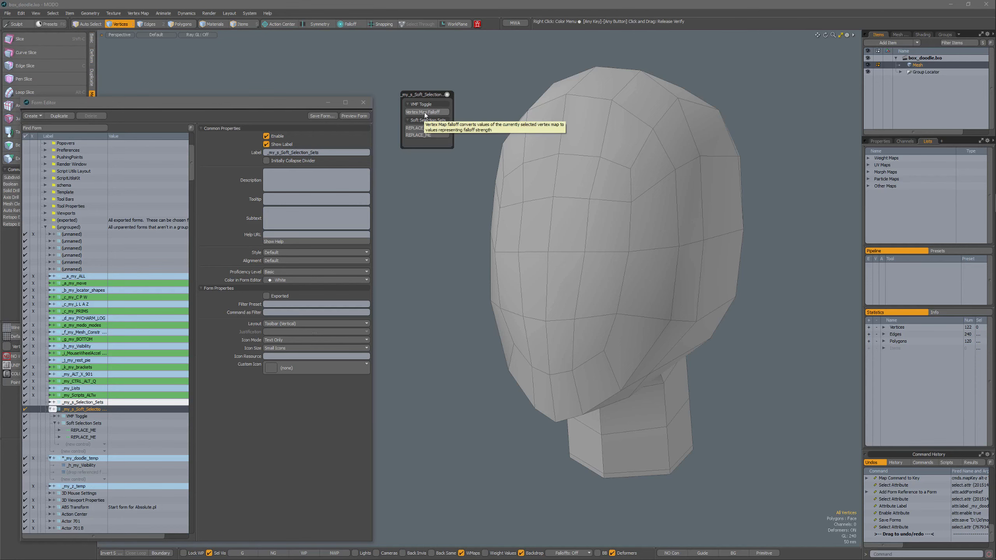
# Step: Toggle Vertex Map Falloff on and off from the previewed soft selection form to test the control
pyautogui.click(425, 112)
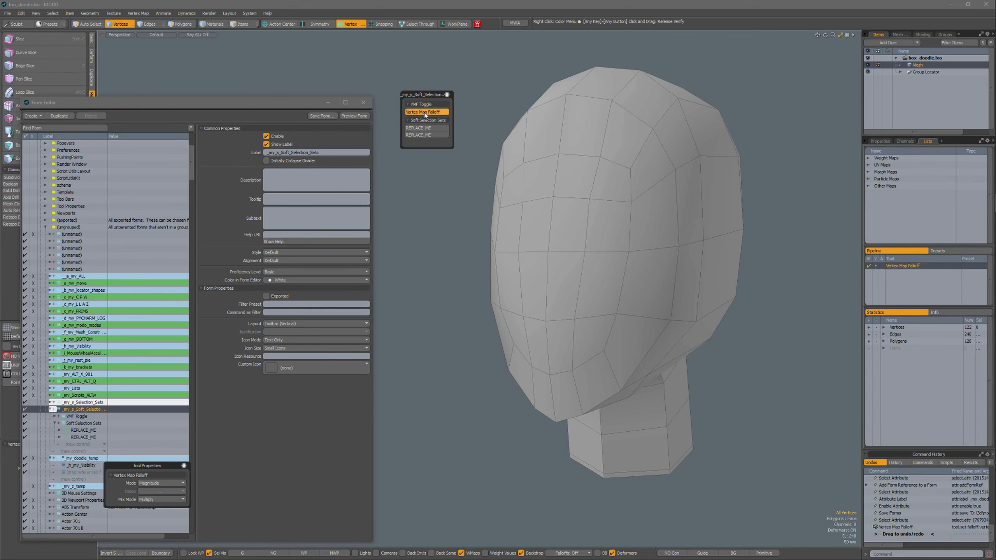
pyautogui.click(424, 112)
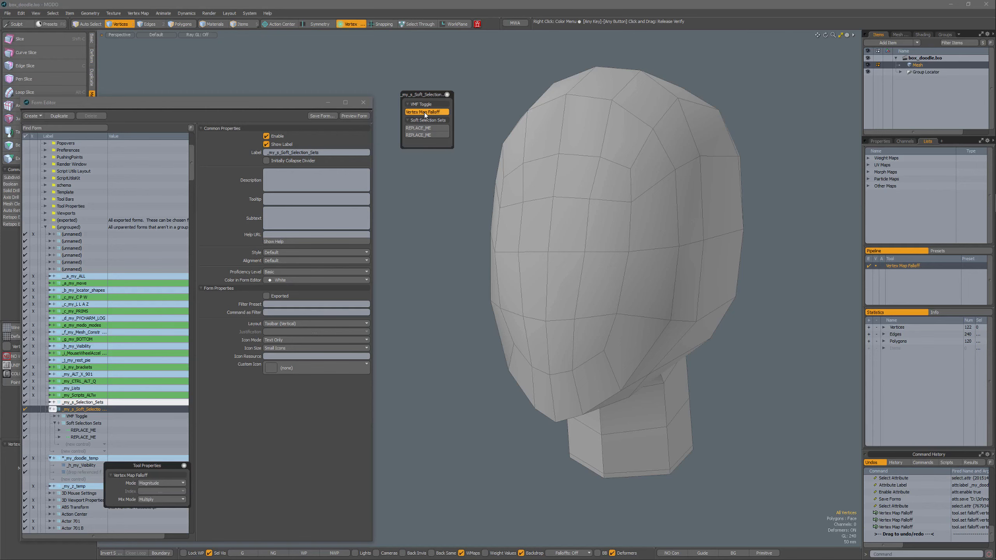
pyautogui.click(424, 112)
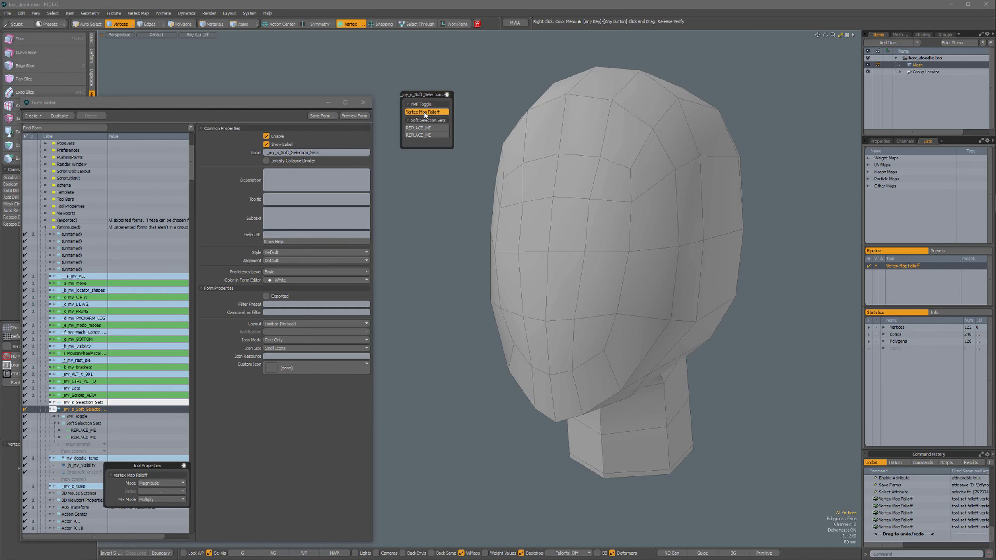
pyautogui.click(425, 112)
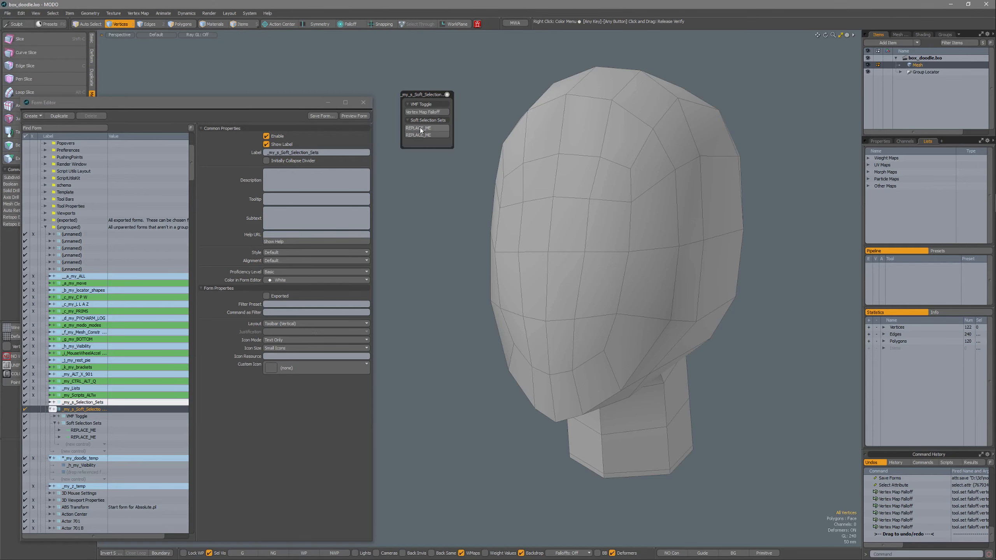
# Step: Try both REPLACE_ME vertex map entries in the previewed form and close the preview
pyautogui.click(426, 135)
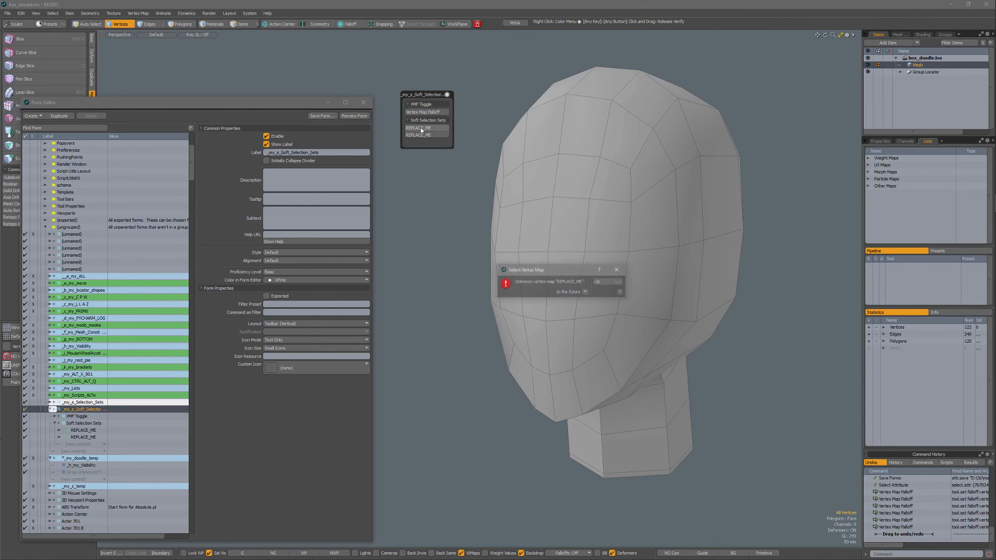
pyautogui.click(601, 281)
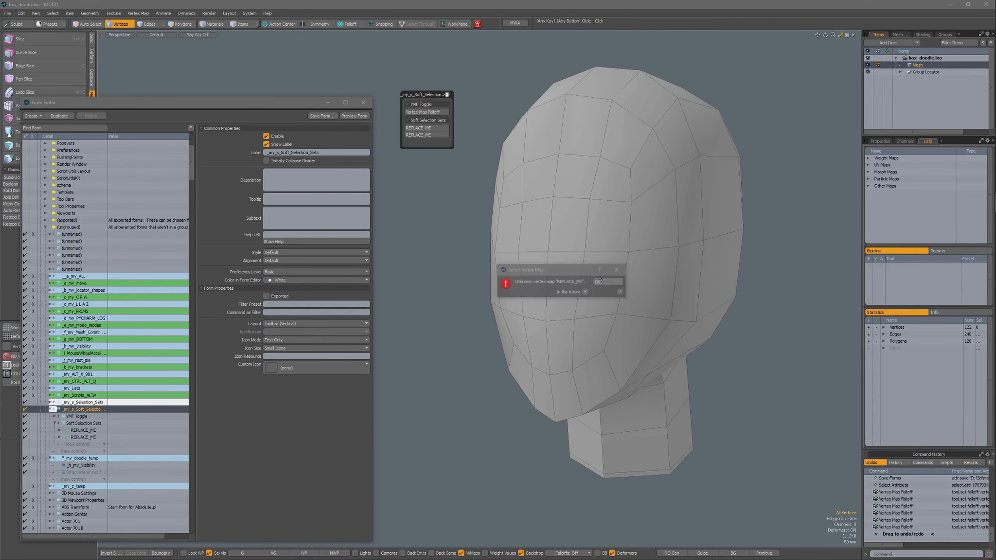
pyautogui.click(422, 128)
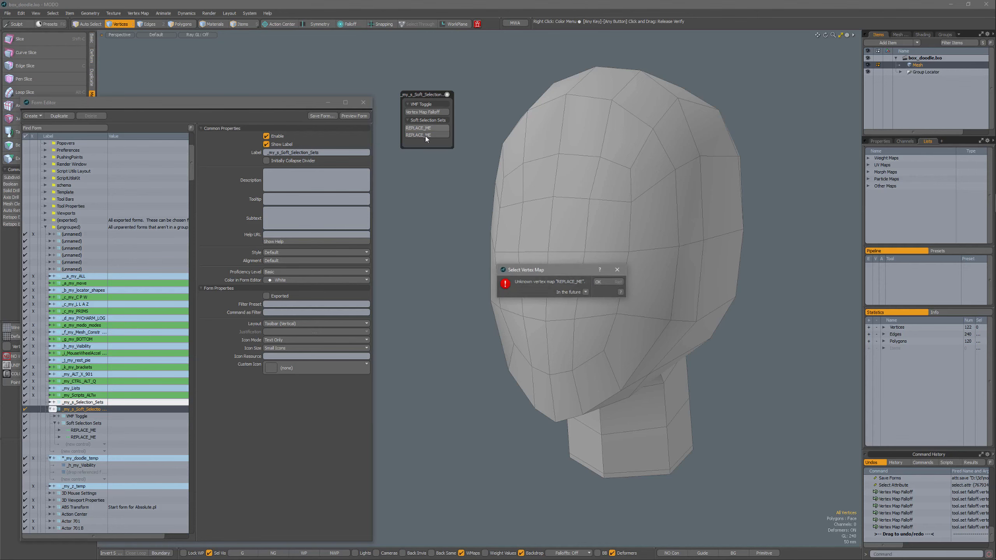
pyautogui.click(614, 283)
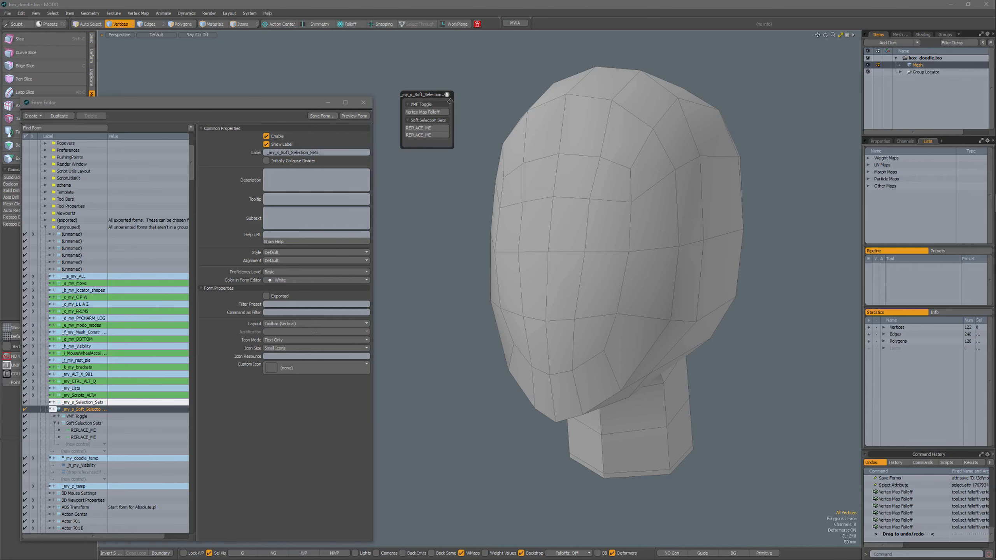
pyautogui.click(447, 95)
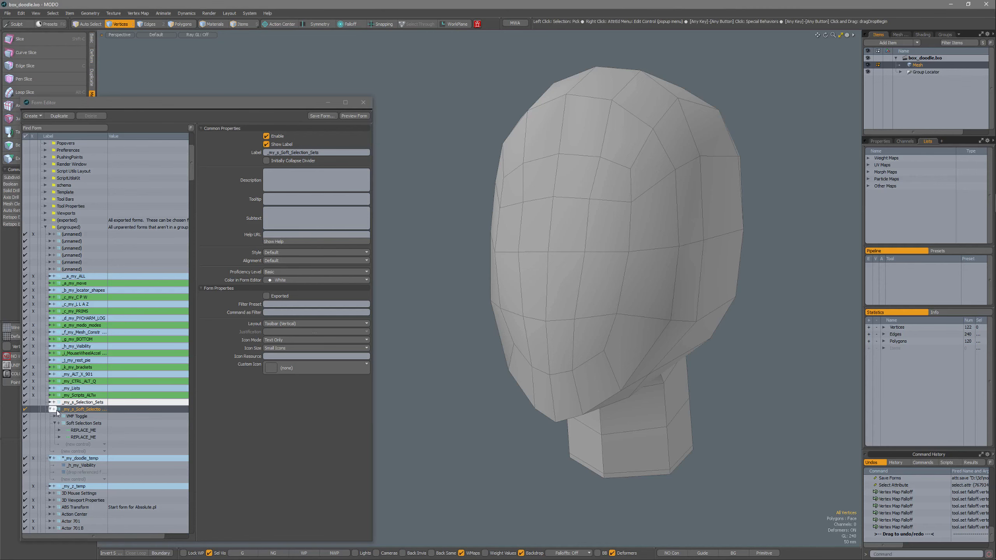
# Step: Collapse the _my_s_Soft_Selection_Sets form and duplicate it
pyautogui.keyDown('shift'); pyautogui.click(51, 409); pyautogui.keyUp('shift')
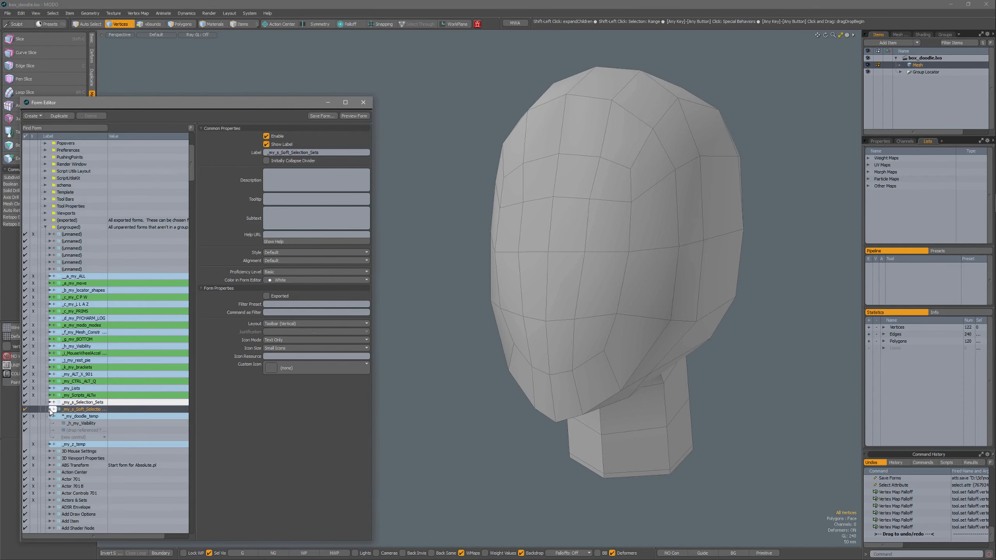
pyautogui.rightClick(75, 409)
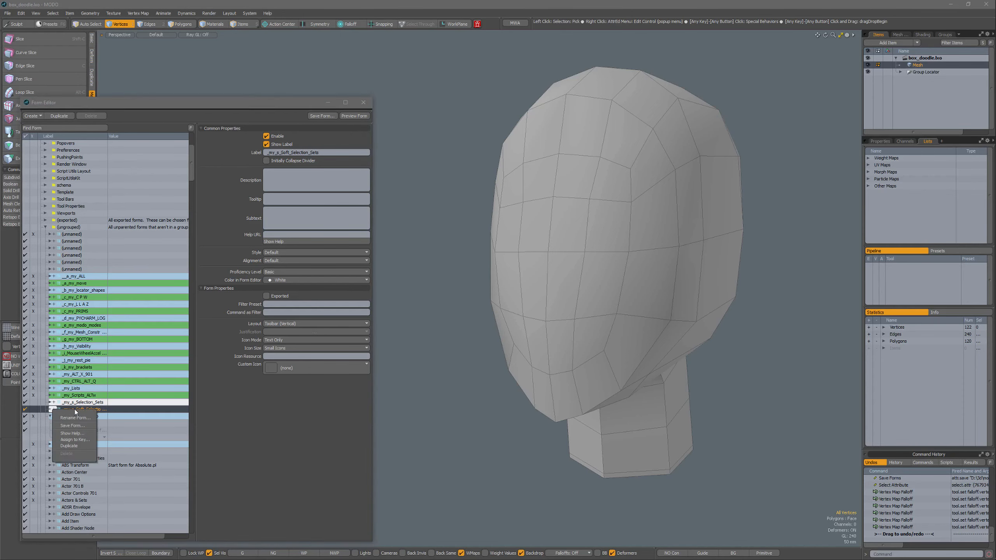
pyautogui.click(71, 447)
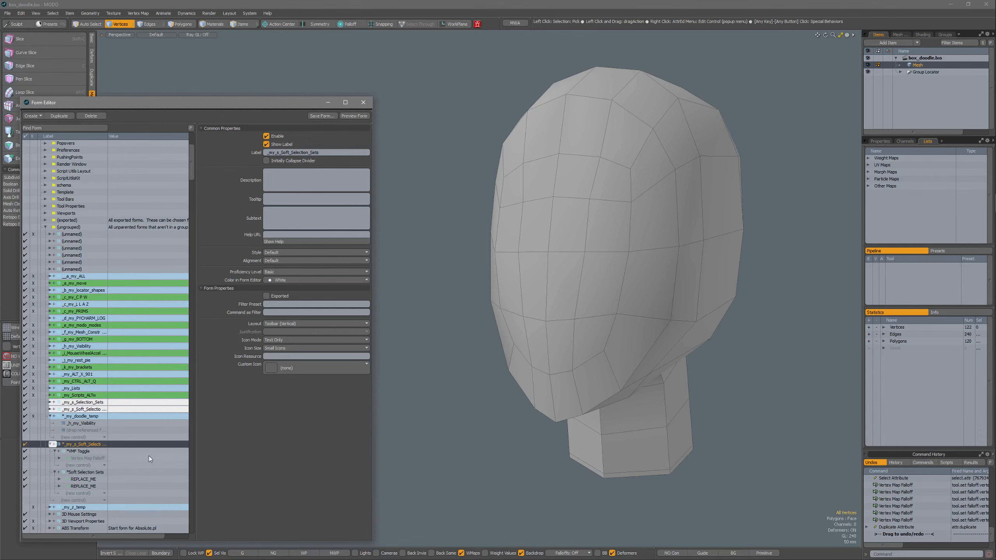
# Step: Compare the commands available for the duplicated and original soft selection forms, leaving the duplicate selected
pyautogui.rightClick(81, 446)
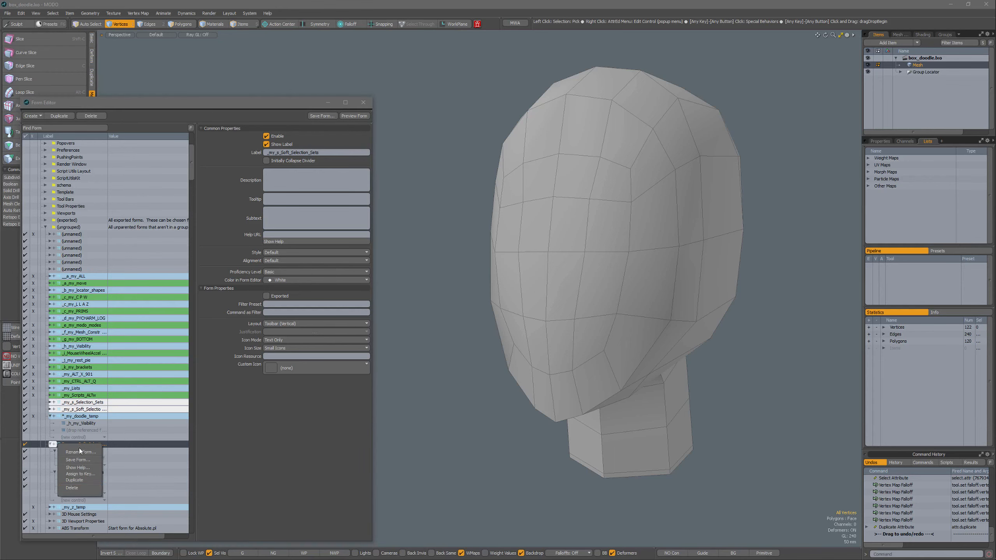
pyautogui.click(218, 442)
pyautogui.click(90, 411)
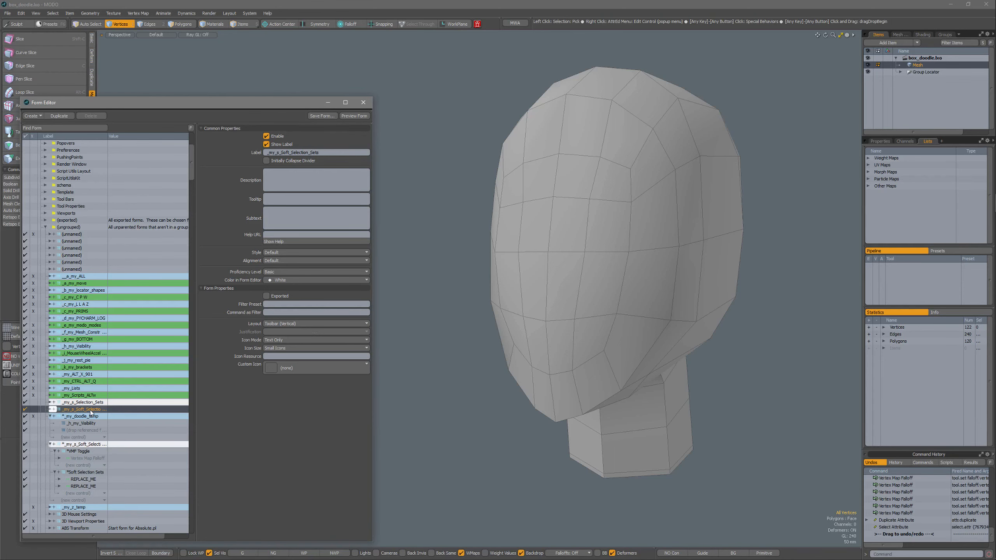
pyautogui.rightClick(91, 411)
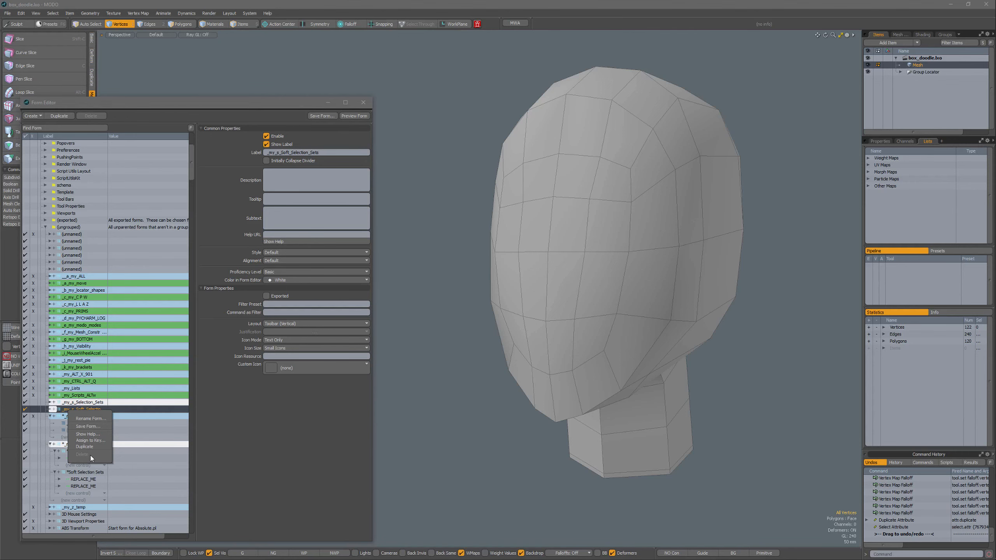
pyautogui.click(231, 429)
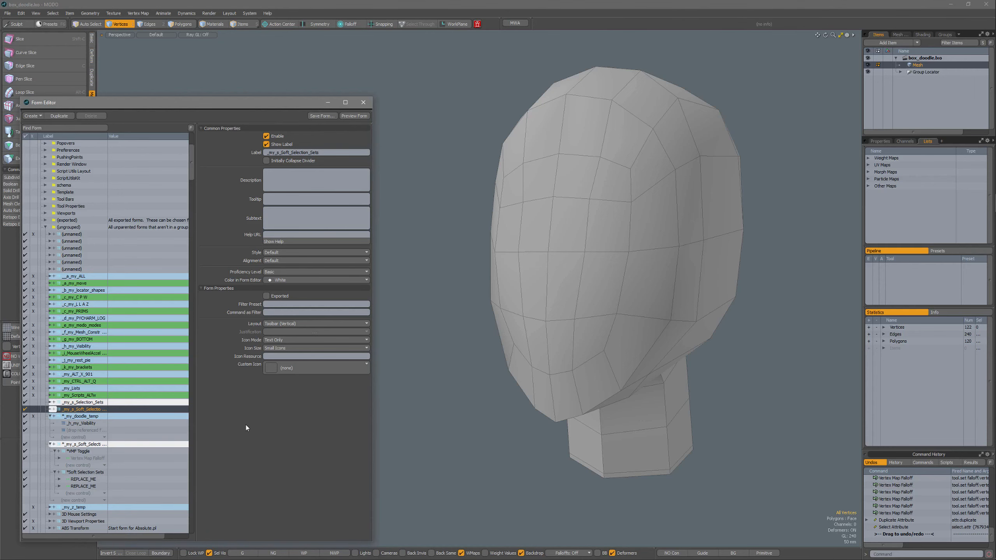
pyautogui.click(84, 446)
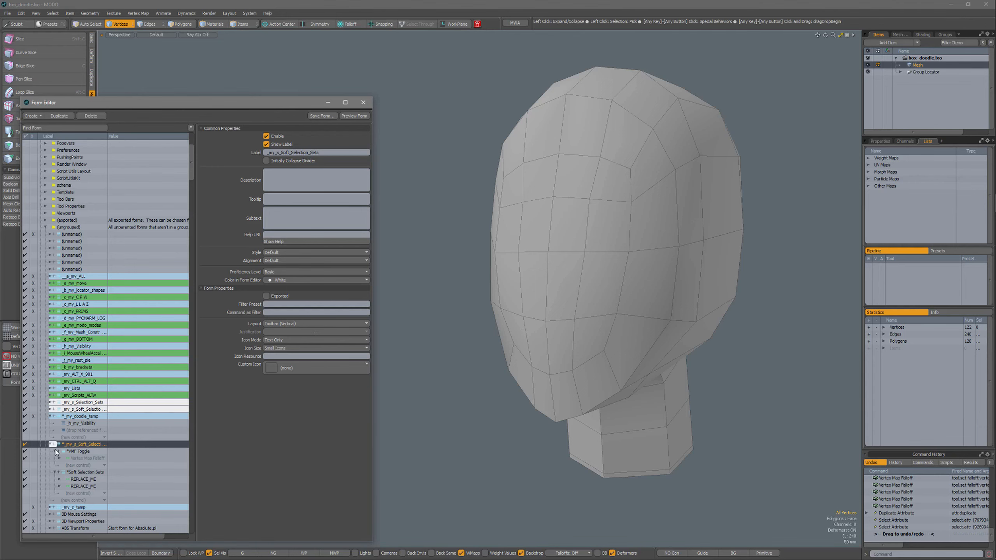
# Step: Inspect the Vertex Map Falloff control's command in the duplicate's VMF Toggle group and collapse that group
pyautogui.click(55, 451)
pyautogui.click(69, 451)
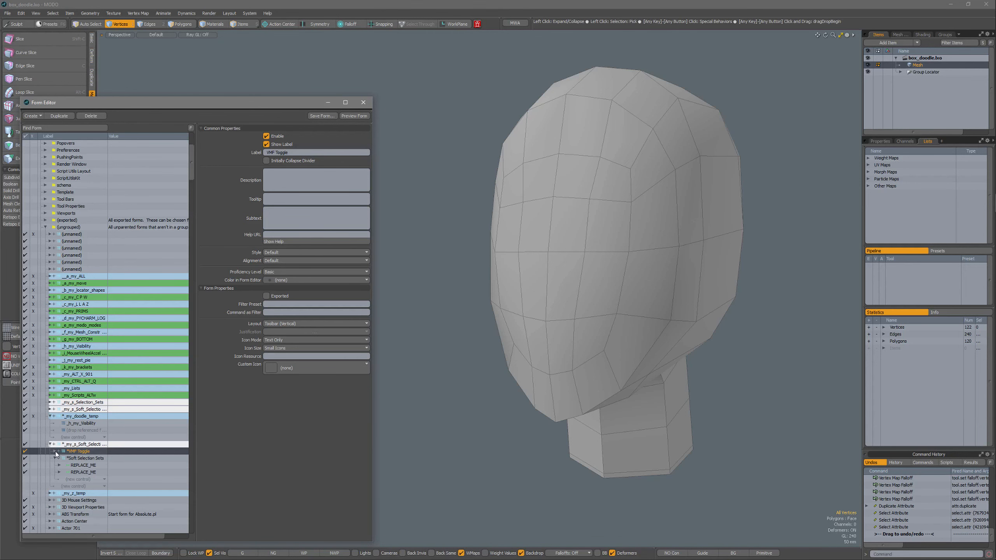
pyautogui.click(55, 452)
pyautogui.click(87, 459)
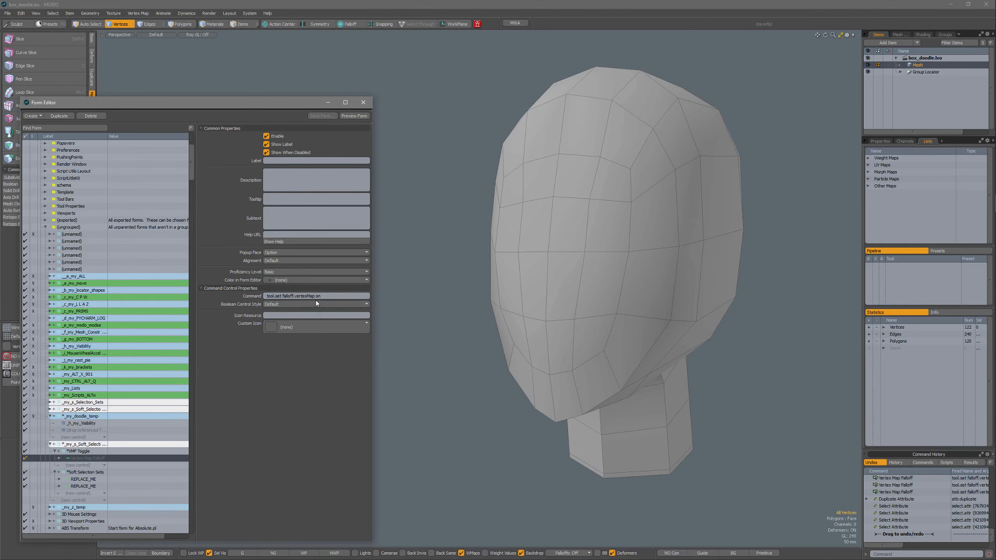
pyautogui.click(55, 452)
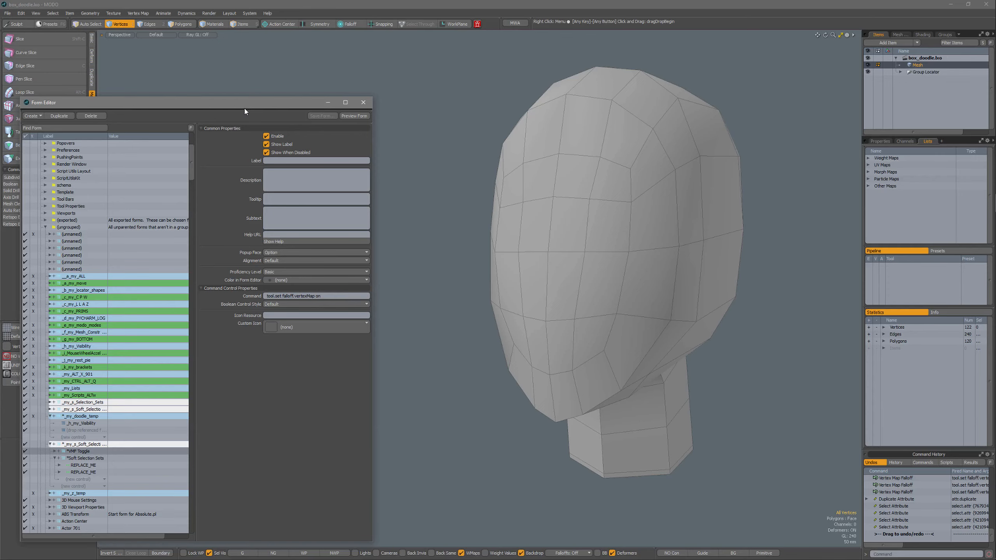
pyautogui.moveTo(243, 108); pyautogui.dragTo(321, 75)
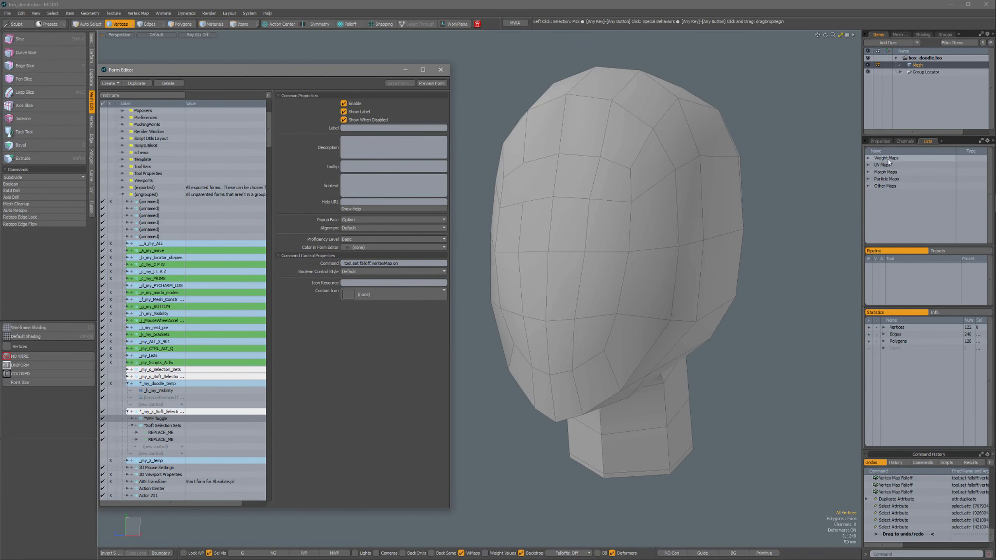
# Step: Display the mesh's face and head weight maps one after the other and inspect the head map's influence on the model
pyautogui.click(869, 158)
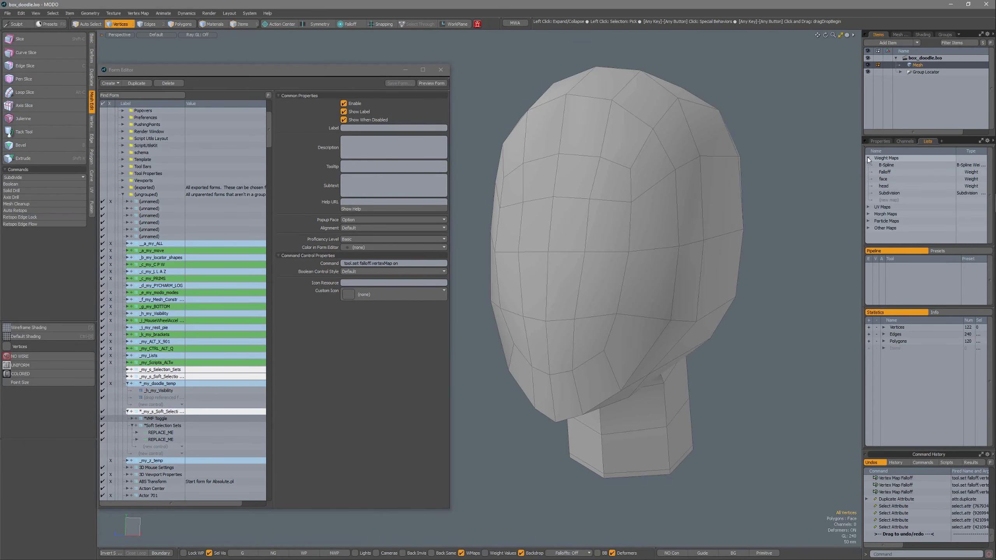
pyautogui.click(882, 180)
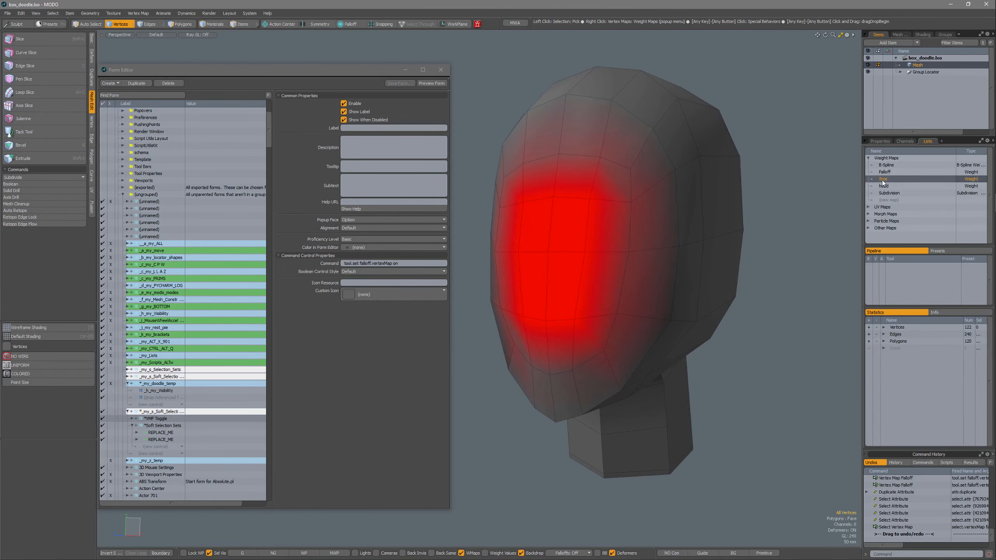
pyautogui.click(884, 186)
pyautogui.keyDown('alt'); pyautogui.moveTo(620, 354); pyautogui.dragTo(633, 306); pyautogui.keyUp('alt')
pyautogui.scroll(-4, 688, 315)
pyautogui.keyDown('alt'); pyautogui.moveTo(634, 306); pyautogui.dragTo(495, 334); pyautogui.keyUp('alt')
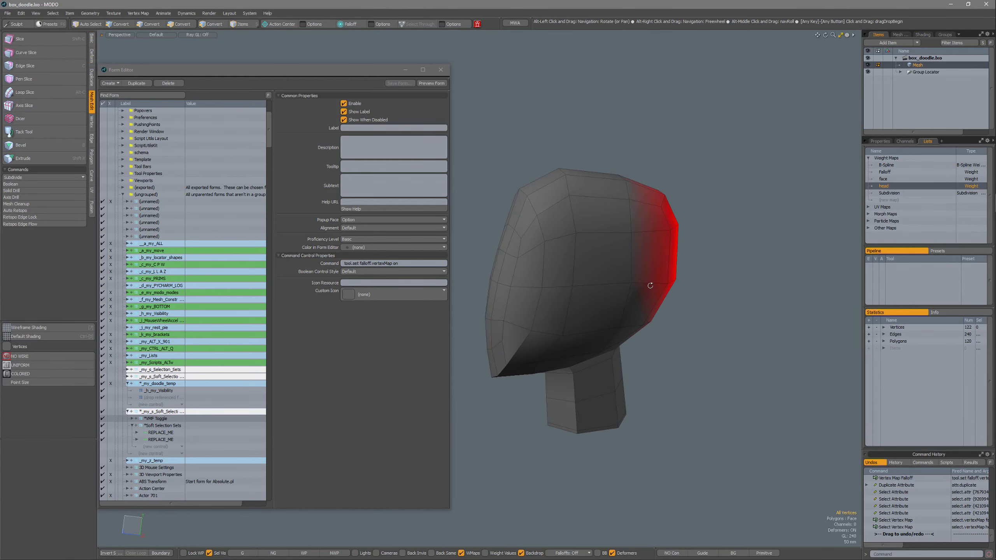
# Step: Try the Vertex Map shading style in the perspective viewport and return it to Default
pyautogui.click(155, 34)
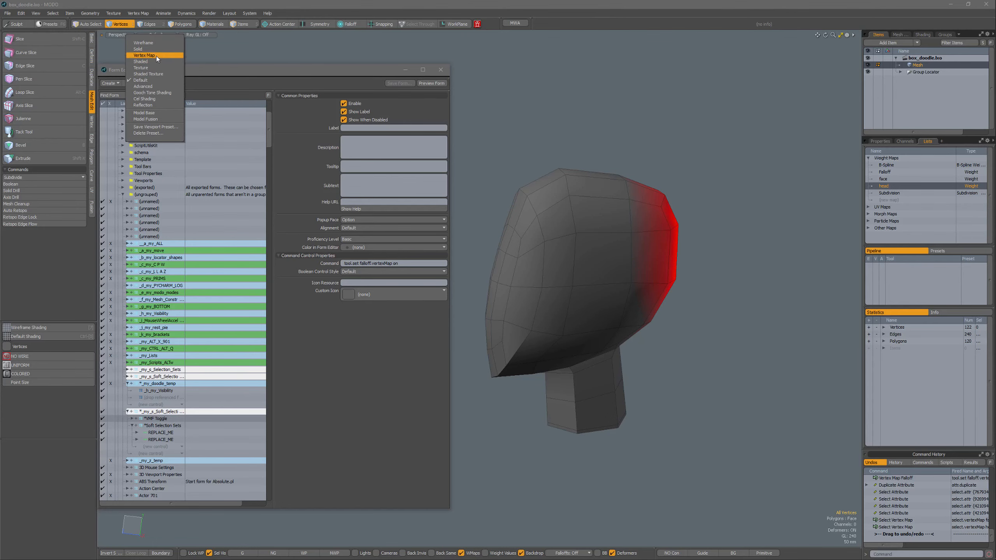
pyautogui.click(157, 55)
pyautogui.click(158, 34)
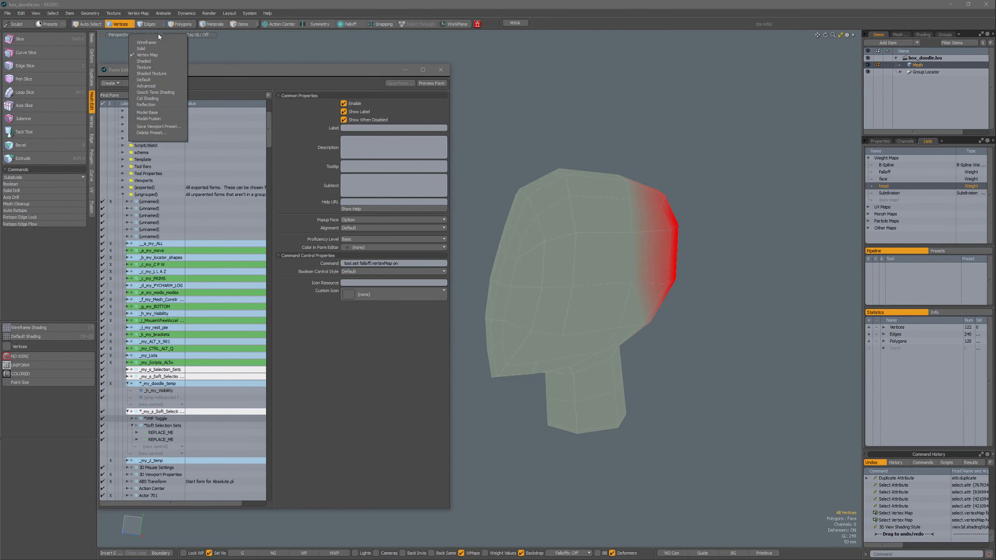
pyautogui.click(152, 81)
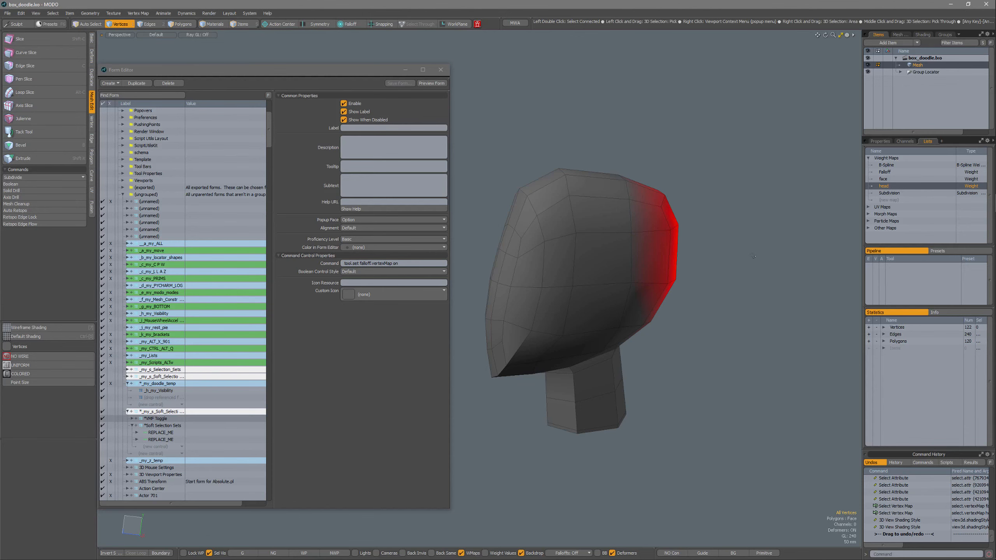
# Step: Turn Show Weightmaps off and back on in the 3D viewport properties for the active meshes
pyautogui.press('o')
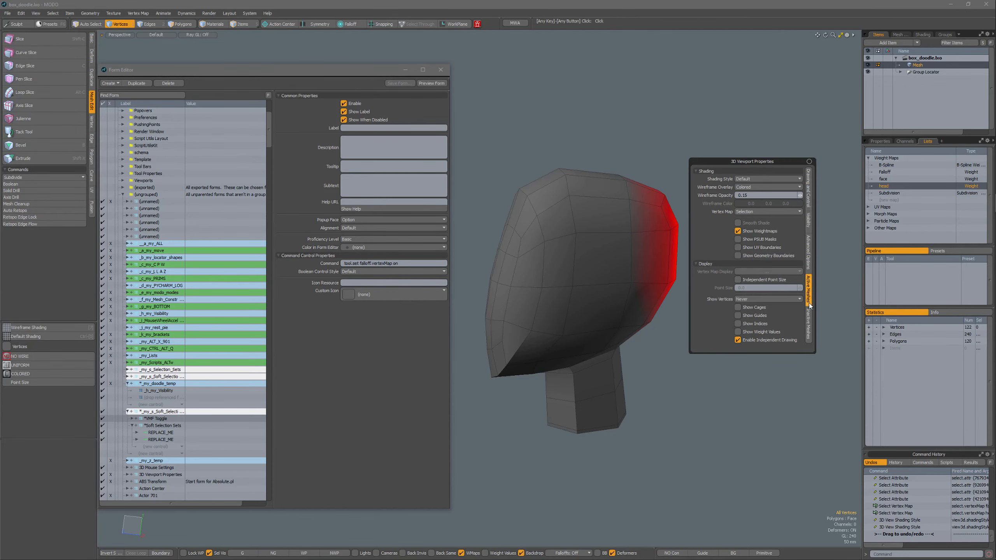
pyautogui.click(763, 232)
pyautogui.click(764, 231)
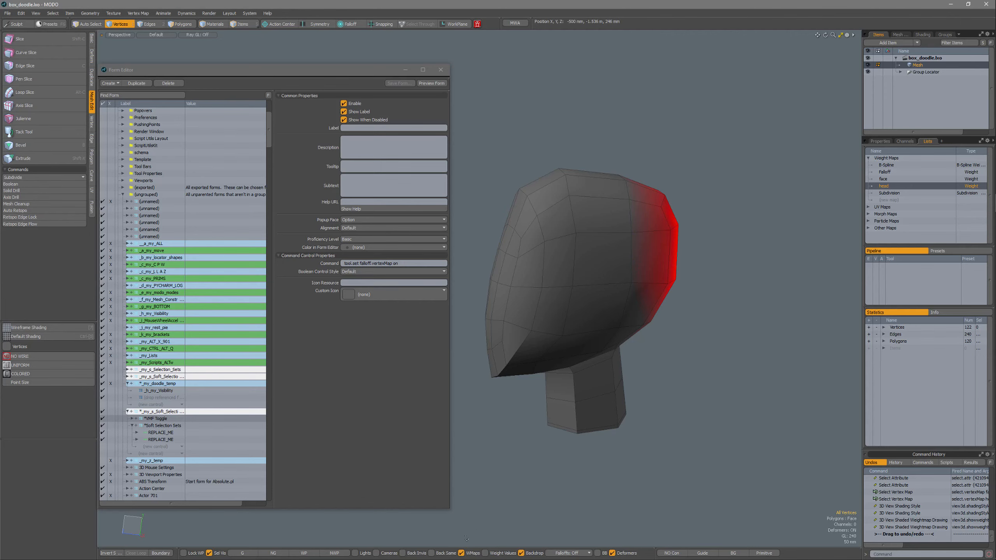
# Step: Toggle the WMaps display option off and on twice, then inspect the head weight map from several angles
pyautogui.click(467, 554)
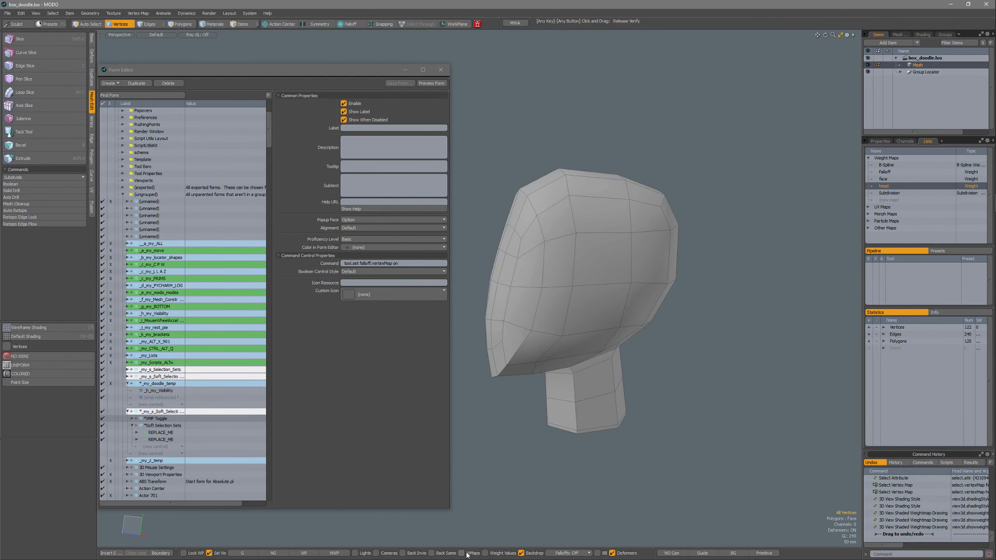
pyautogui.click(467, 554)
pyautogui.click(467, 554)
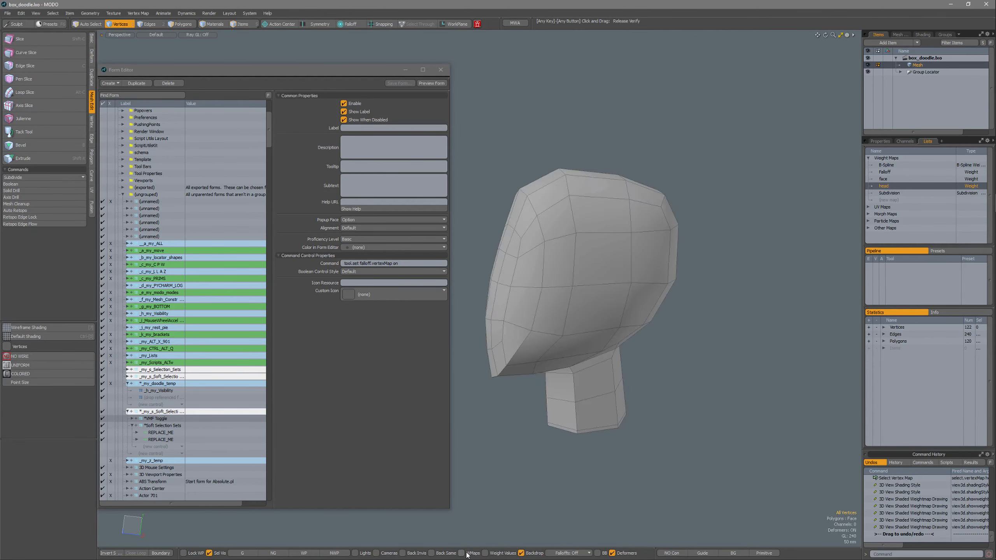
pyautogui.click(467, 554)
pyautogui.keyDown('alt'); pyautogui.moveTo(698, 333); pyautogui.dragTo(779, 305); pyautogui.keyUp('alt')
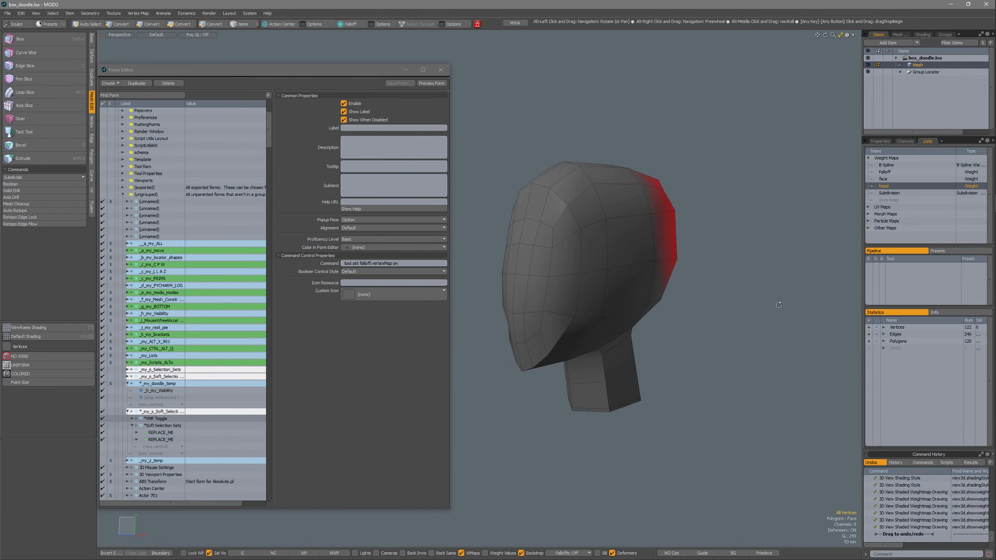
pyautogui.keyDown('alt'); pyautogui.moveTo(713, 305); pyautogui.dragTo(707, 324); pyautogui.keyUp('alt')
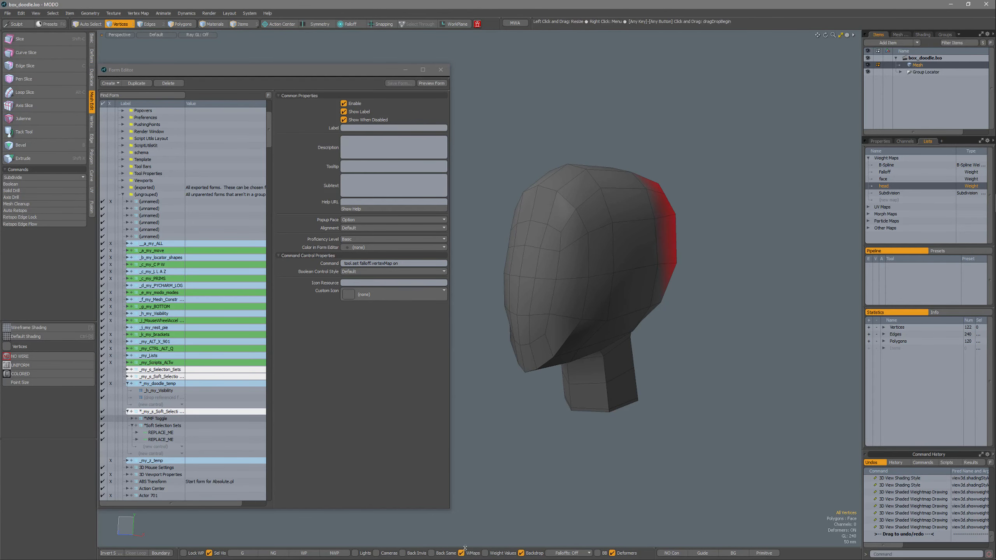
pyautogui.keyDown('alt'); pyautogui.moveTo(588, 291); pyautogui.dragTo(684, 304); pyautogui.keyUp('alt')
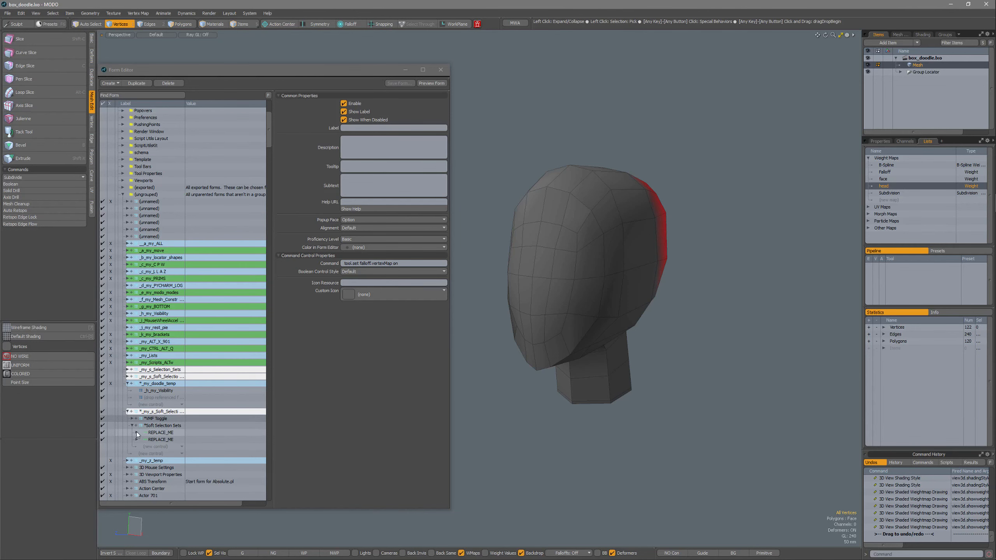
# Step: Rename the first REPLACE_ME entry in the duplicate's Soft Selection Sets group as face
pyautogui.click(159, 433)
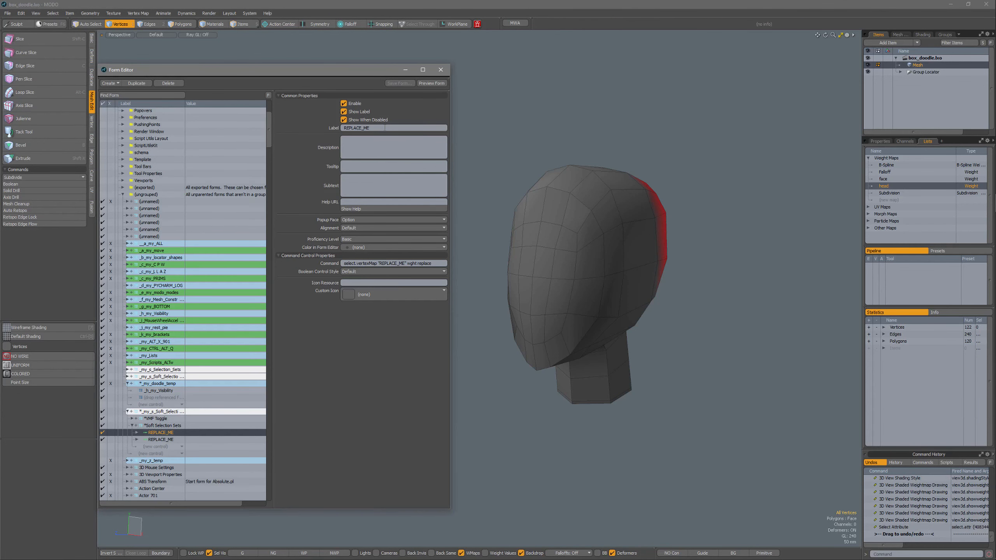
pyautogui.click(385, 128)
pyautogui.write('face')
pyautogui.press('Return')
pyautogui.press('Return')
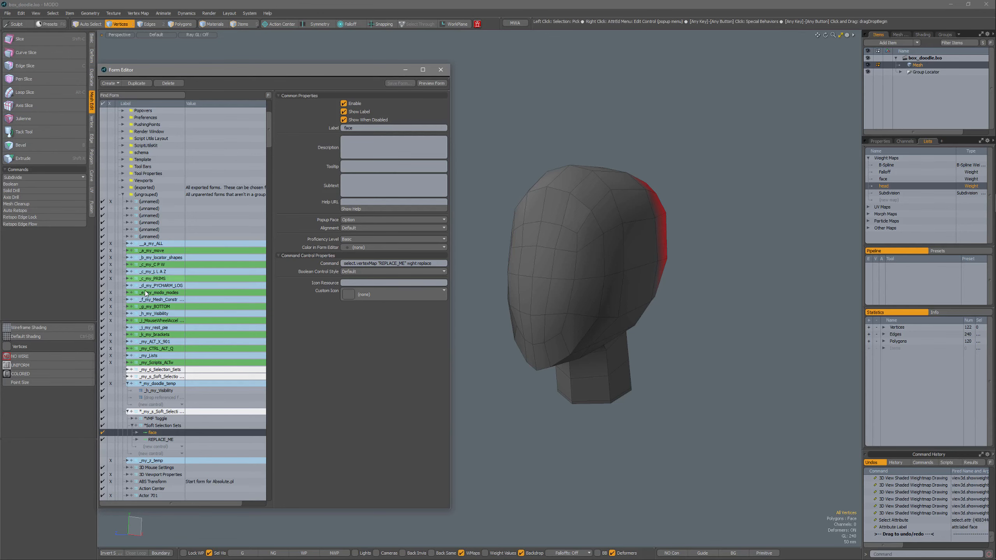
# Step: Replace REPLACE_ME with face in the face entry's command so it reads select.vertexMap "face" wght replace
pyautogui.click(137, 432)
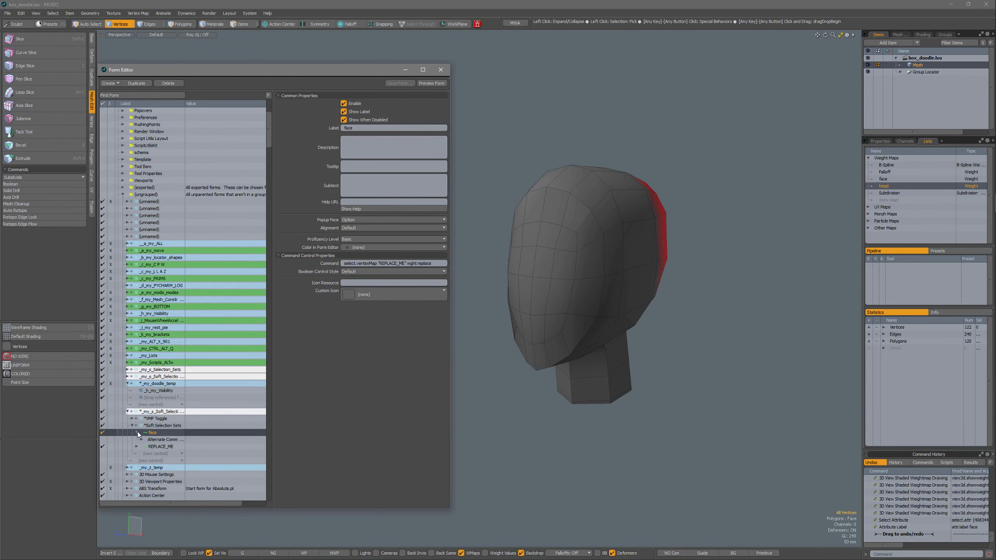
pyautogui.click(137, 432)
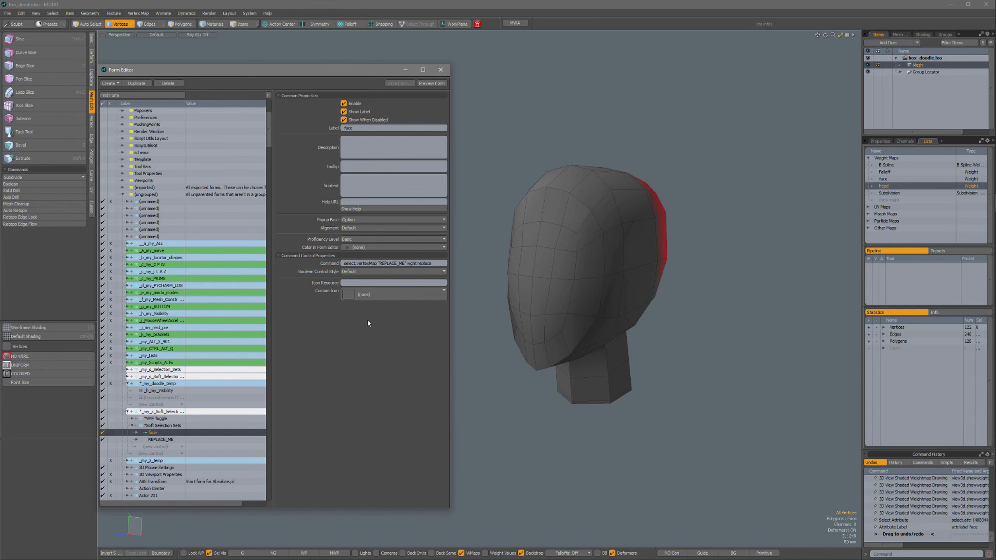
pyautogui.doubleClick(390, 264)
pyautogui.write('face')
pyautogui.press('Return')
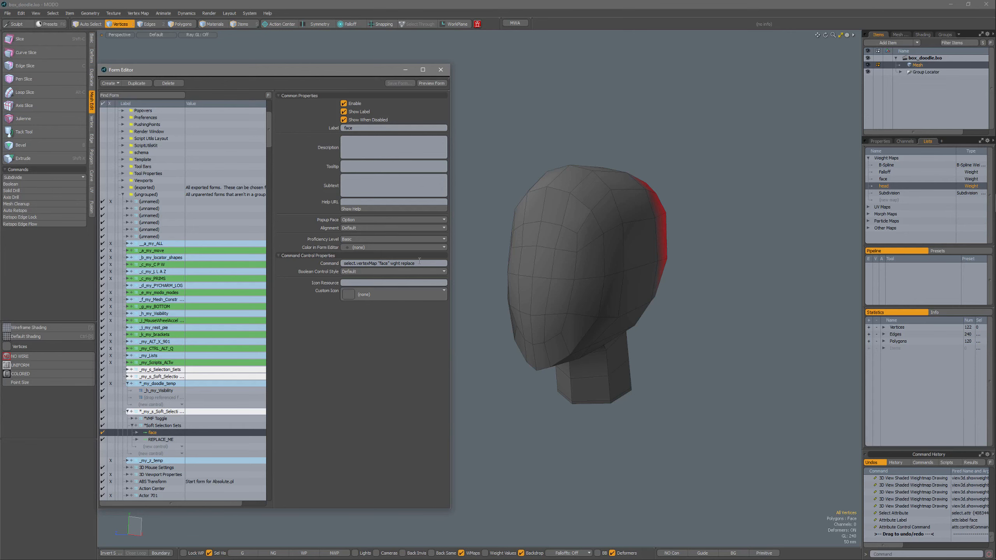
# Step: Select the face weight map and compare its Select Vertex Map entry in the command history with the form's command
pyautogui.moveTo(413, 262); pyautogui.dragTo(343, 262)
pyautogui.click(884, 179)
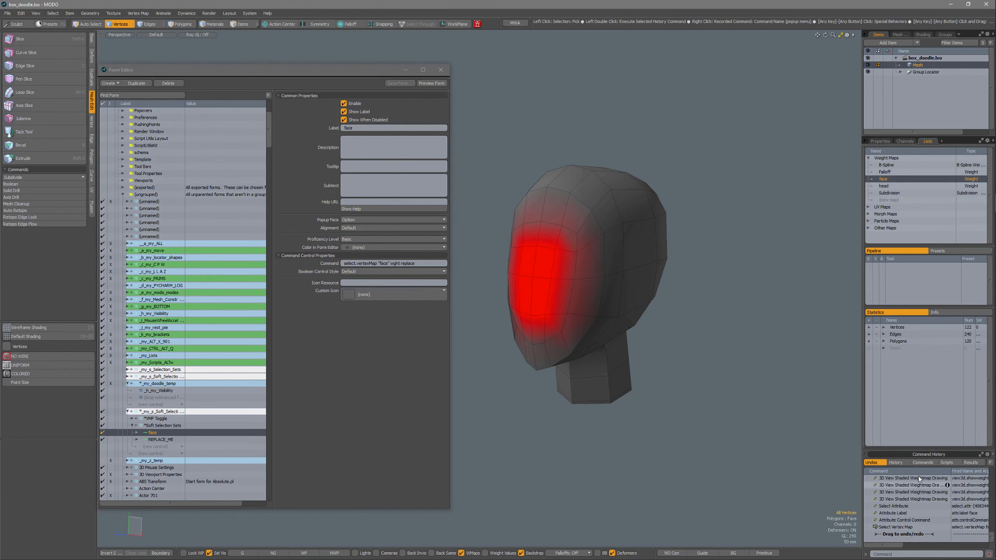
pyautogui.click(899, 527)
pyautogui.click(922, 554)
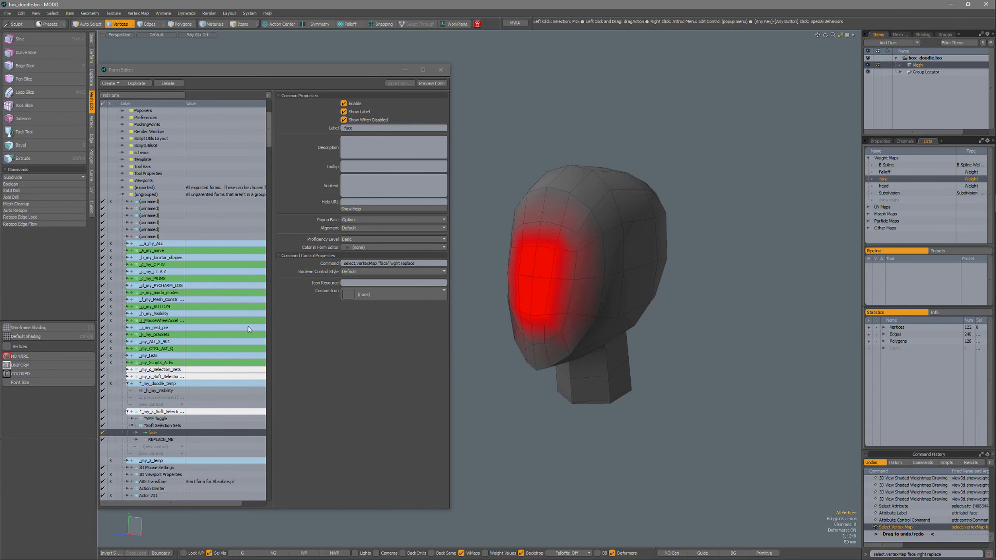
# Step: Rename the remaining REPLACE_ME entry in the Soft Selection Sets group as head and copy that name
pyautogui.click(160, 440)
pyautogui.doubleClick(369, 129)
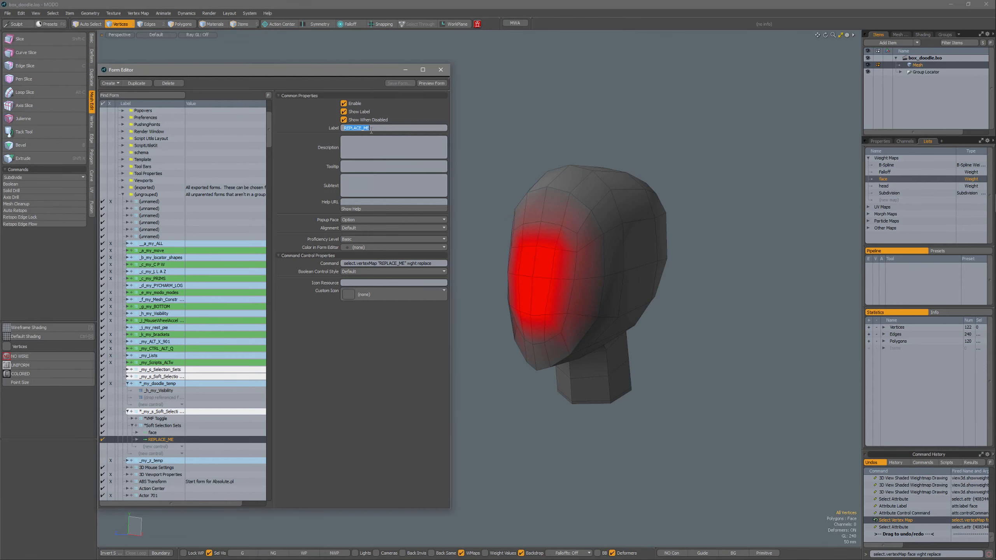
pyautogui.write('head')
pyautogui.hotkey('shift', 'Home')
pyautogui.hotkey('ctrl', 'c')
pyautogui.press('Return')
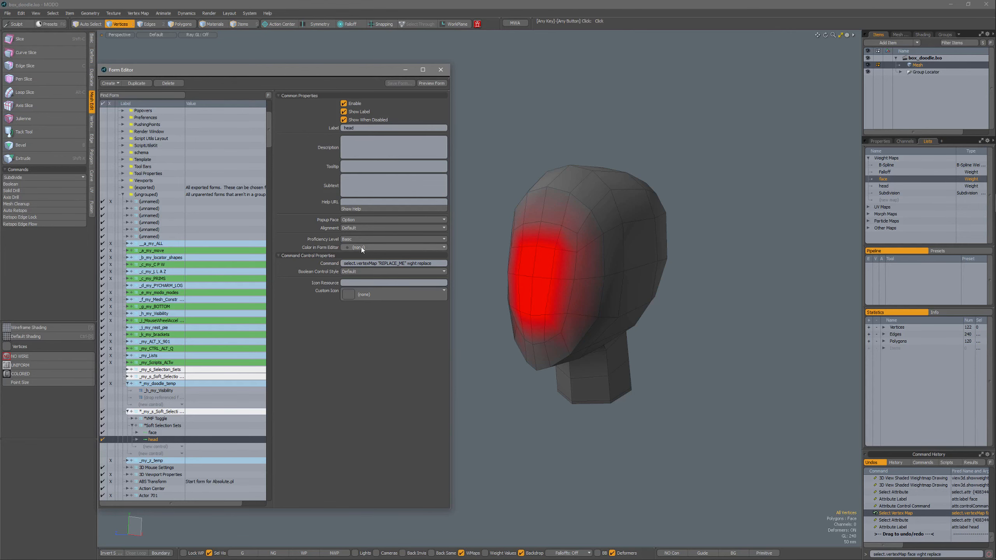
# Step: Paste head over REPLACE_ME in the head entry's command so it reads select.vertexMap "head" wght replace
pyautogui.doubleClick(387, 263)
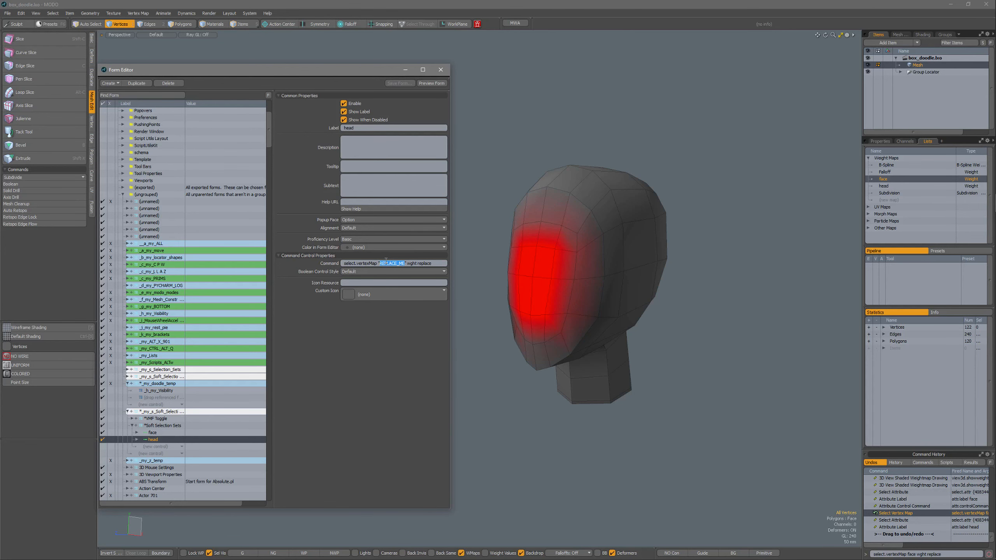
pyautogui.hotkey('ctrl', 'v')
pyautogui.press('Return')
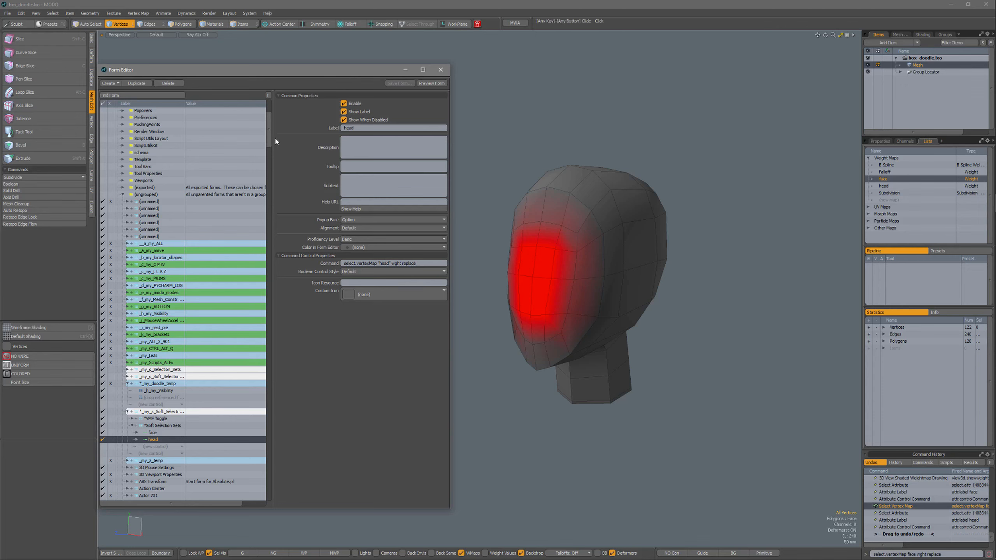
# Step: Add the adapted _my_s_Soft_Selection_Sets form as a form reference in _my_doodle_temp, below _h_my_Visibility
pyautogui.scroll(-3, 268, 135)
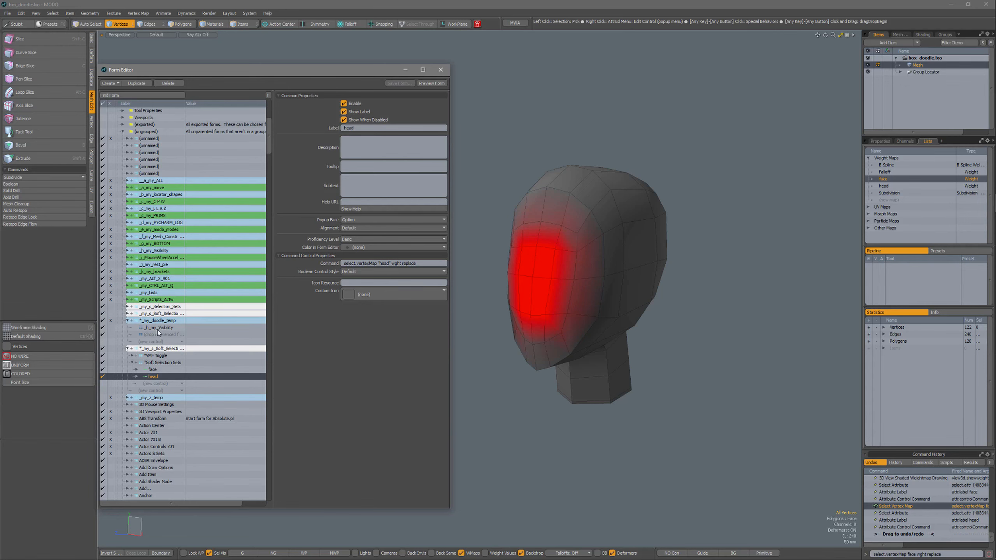
pyautogui.click(156, 350)
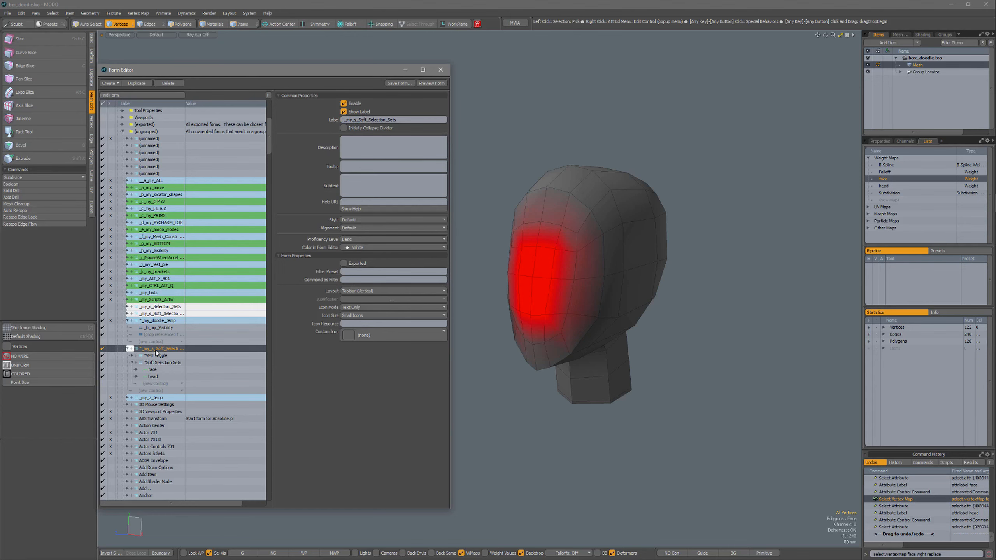
pyautogui.moveTo(156, 352); pyautogui.dragTo(161, 337)
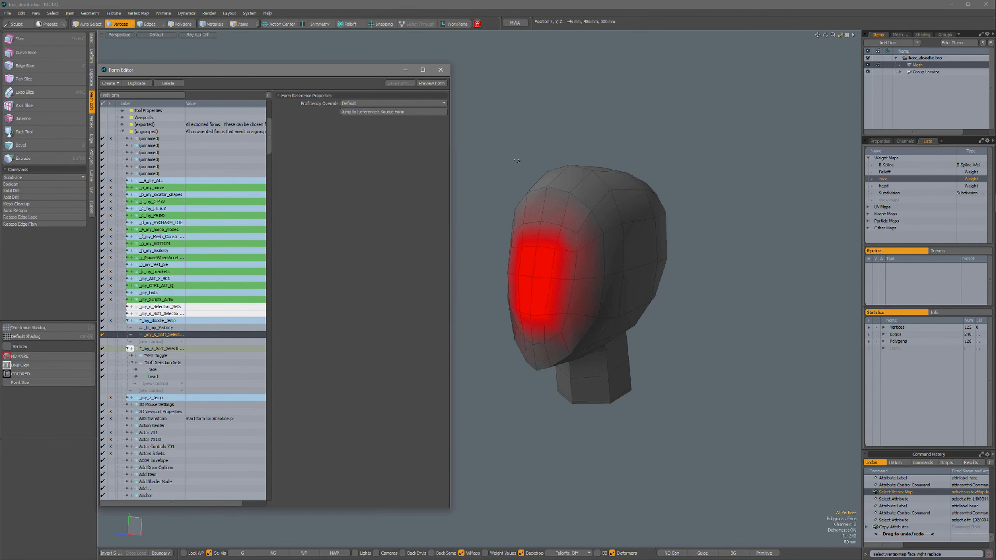
# Step: Open _my_s_Soft_Selection_Sets from the doodle pie menu, minimize the Form Editor, and keep the form pinned open away from the head model
pyautogui.hotkey('alt', 'd')
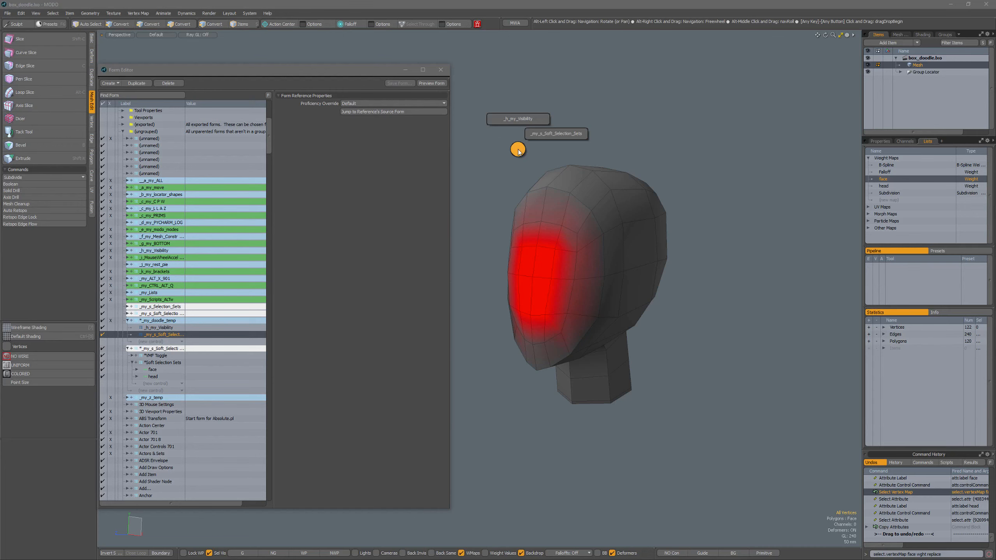
pyautogui.click(511, 119)
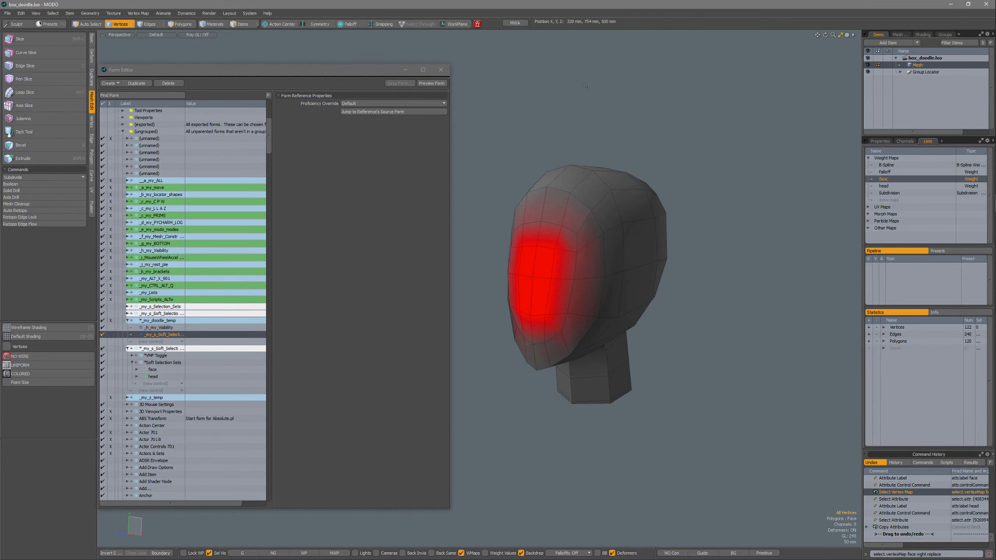
pyautogui.press('alt')
pyautogui.hotkey('alt', 'd')
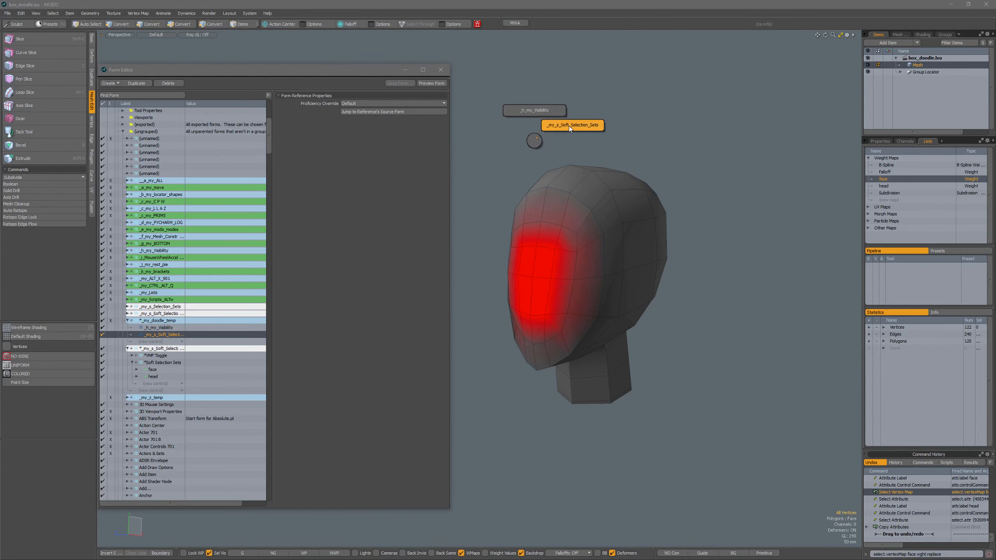
pyautogui.click(589, 101)
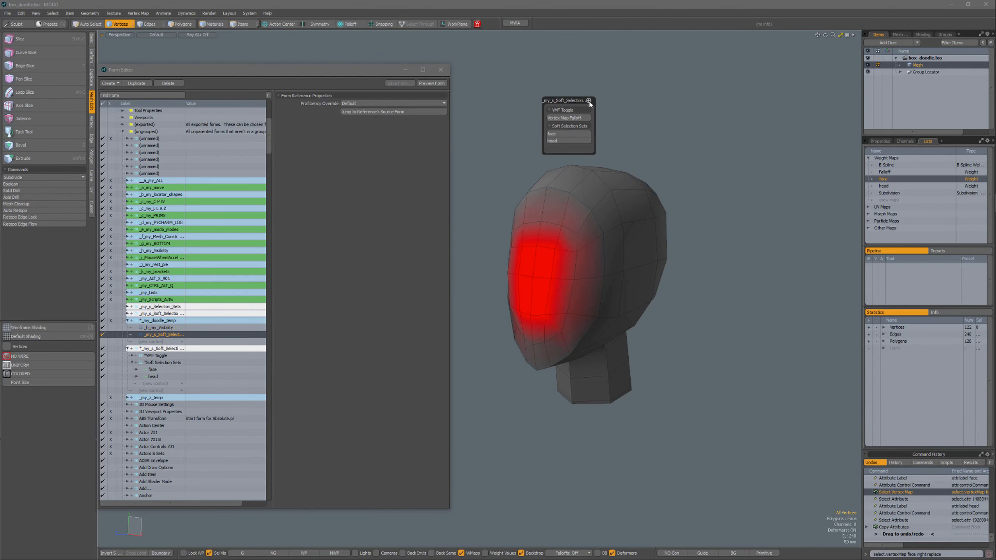
pyautogui.click(405, 70)
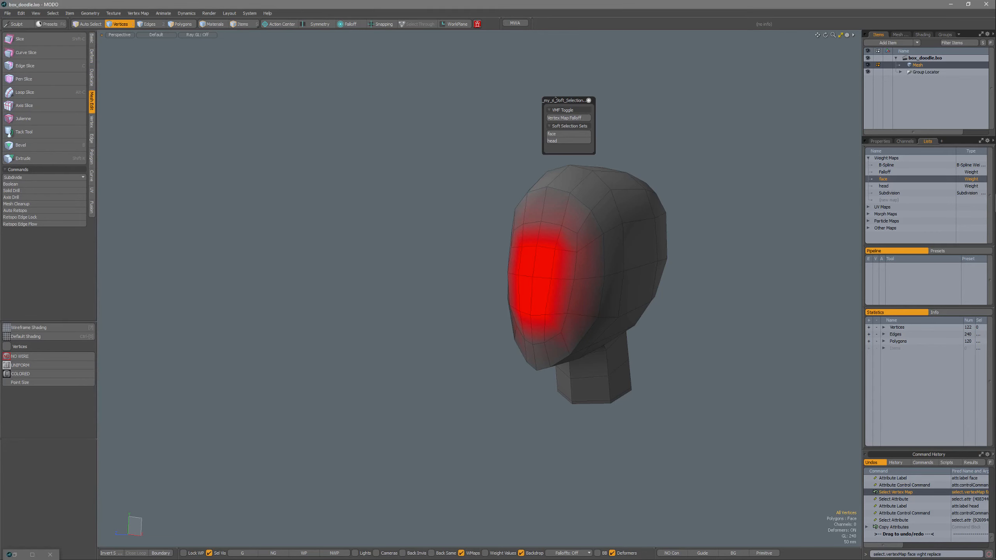
pyautogui.moveTo(555, 99); pyautogui.dragTo(195, 120)
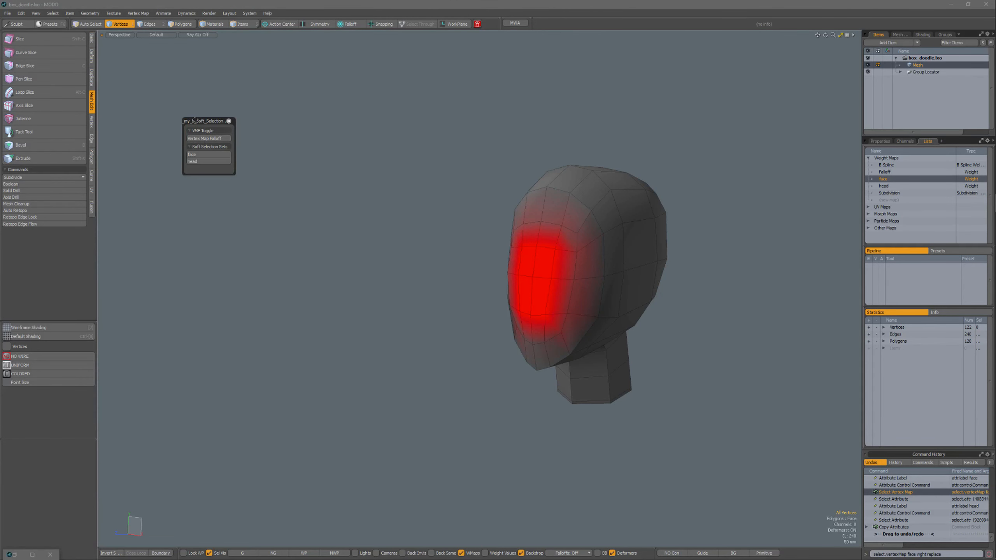
# Step: Turn on Vertex Map Falloff and select the head weight map from the pinned soft selection form
pyautogui.click(201, 139)
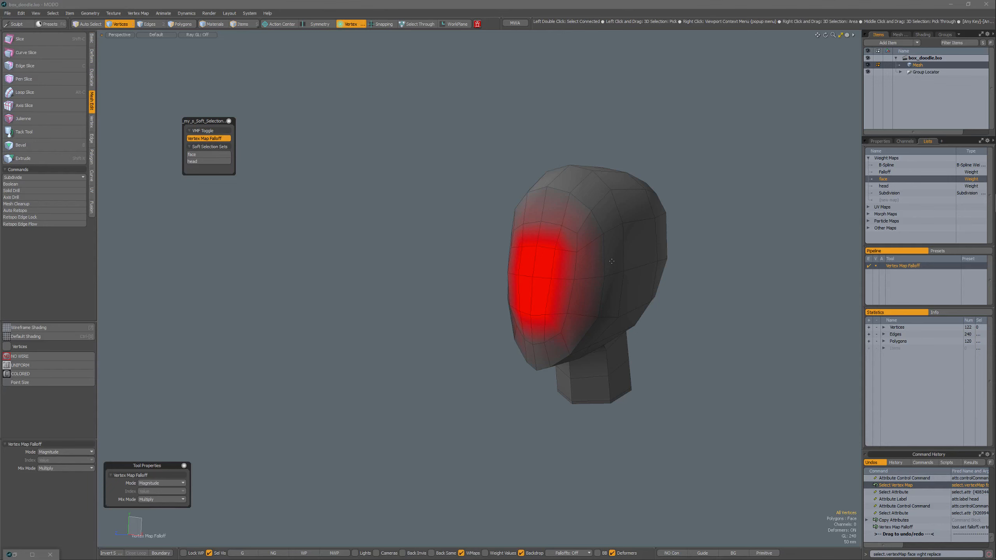
pyautogui.click(201, 161)
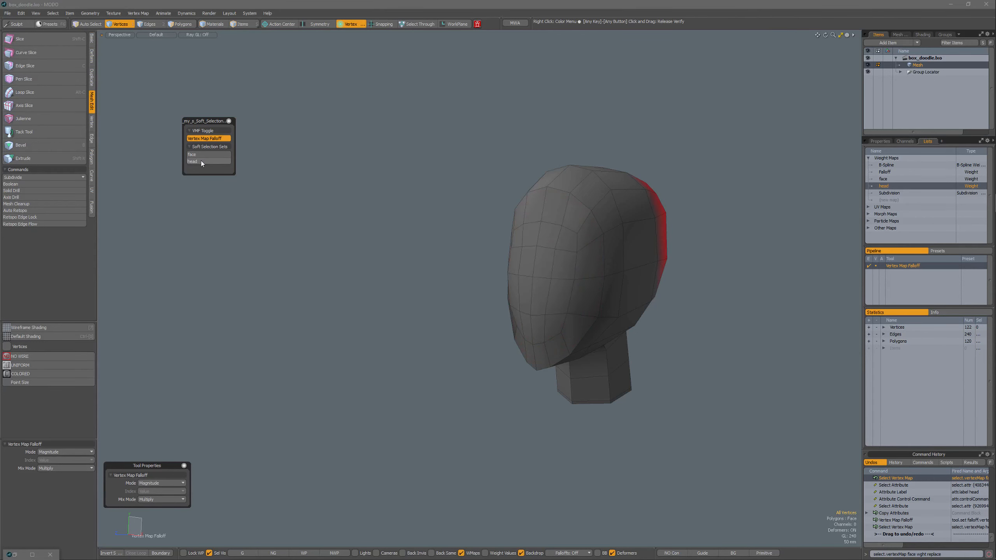
# Step: Select the face weight map from the pinned form and turn off VMaps shading in the viewport
pyautogui.keyDown('alt'); pyautogui.moveTo(726, 328); pyautogui.dragTo(326, 331); pyautogui.keyUp('alt')
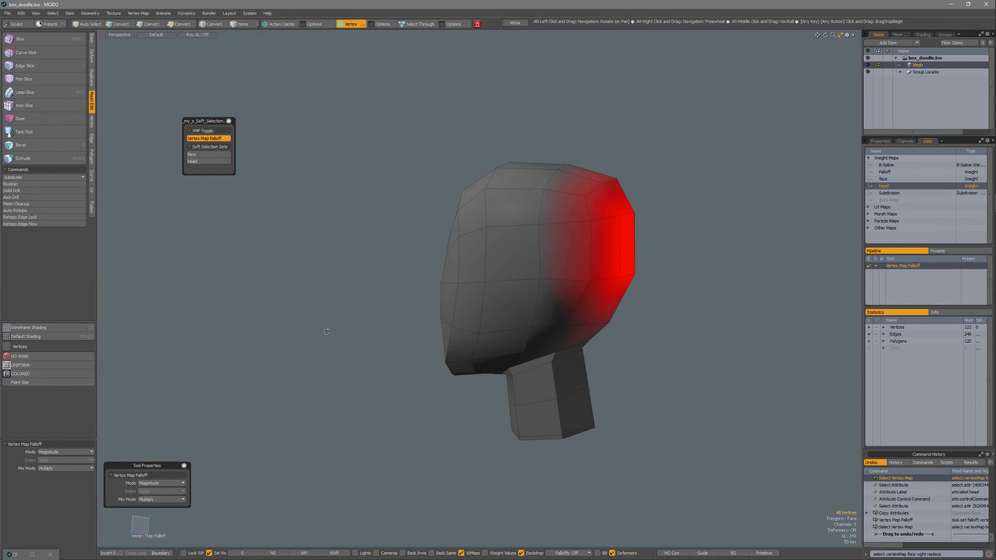
pyautogui.click(198, 154)
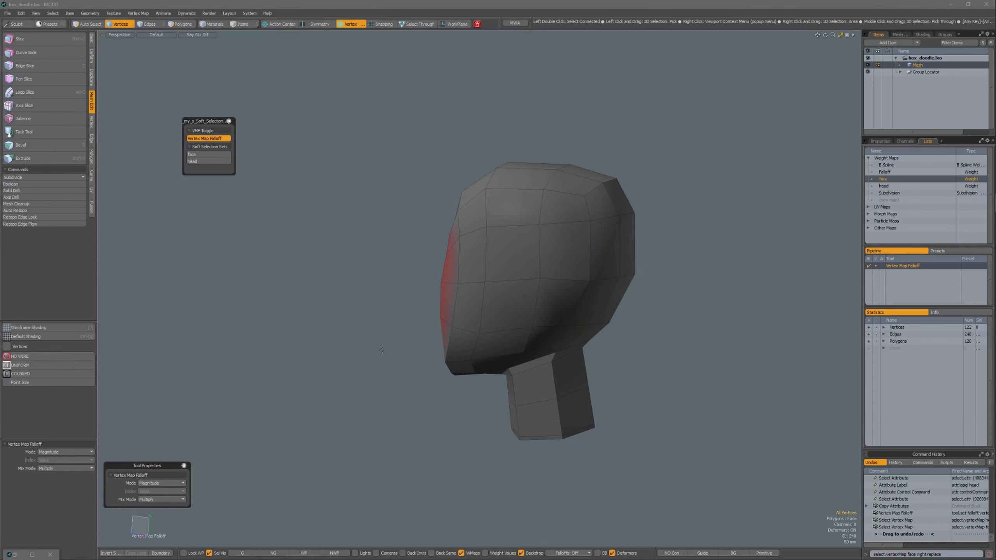
pyautogui.click(461, 553)
pyautogui.moveTo(517, 353)
pyautogui.keyDown('alt'); pyautogui.mouseDown()
pyautogui.moveTo(613, 294)
pyautogui.moveTo(553, 274)
pyautogui.mouseUp(); pyautogui.keyUp('alt')
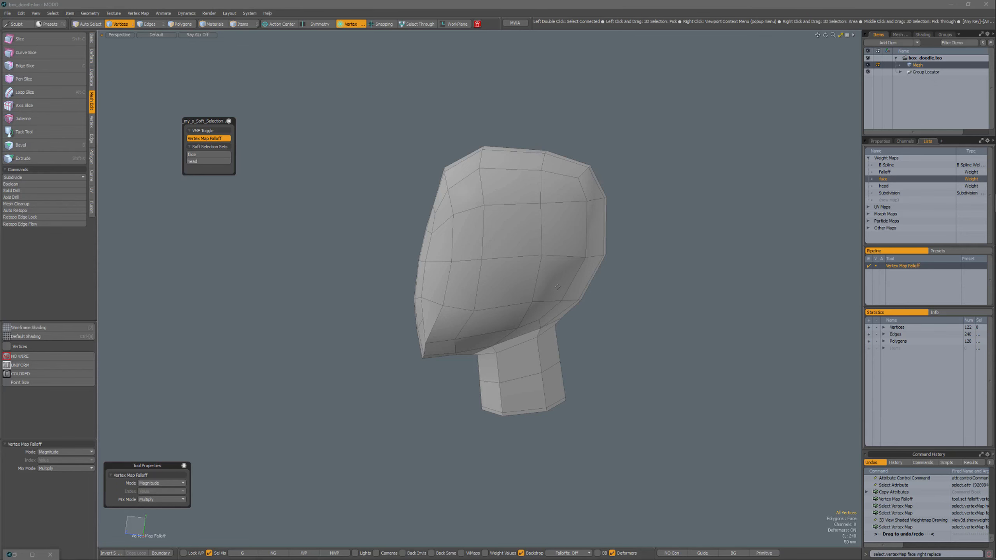
# Step: Move the face region about 82 mm in Y and 585 mm in Z, the head region backward, and the face another 47 mm up
pyautogui.press('w')
pyautogui.moveTo(477, 247); pyautogui.dragTo(352, 211)
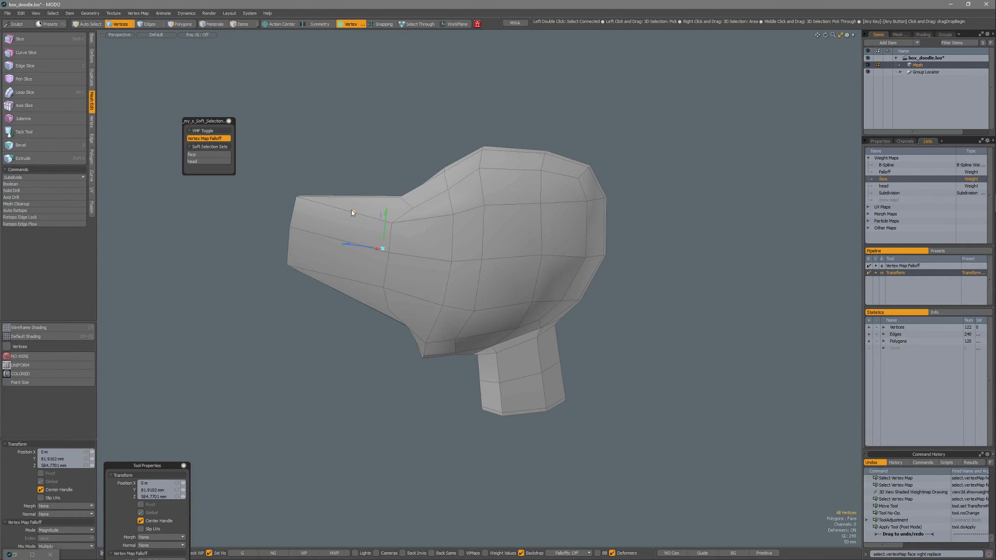
pyautogui.click(213, 162)
pyautogui.moveTo(420, 236); pyautogui.dragTo(505, 213)
pyautogui.click(215, 156)
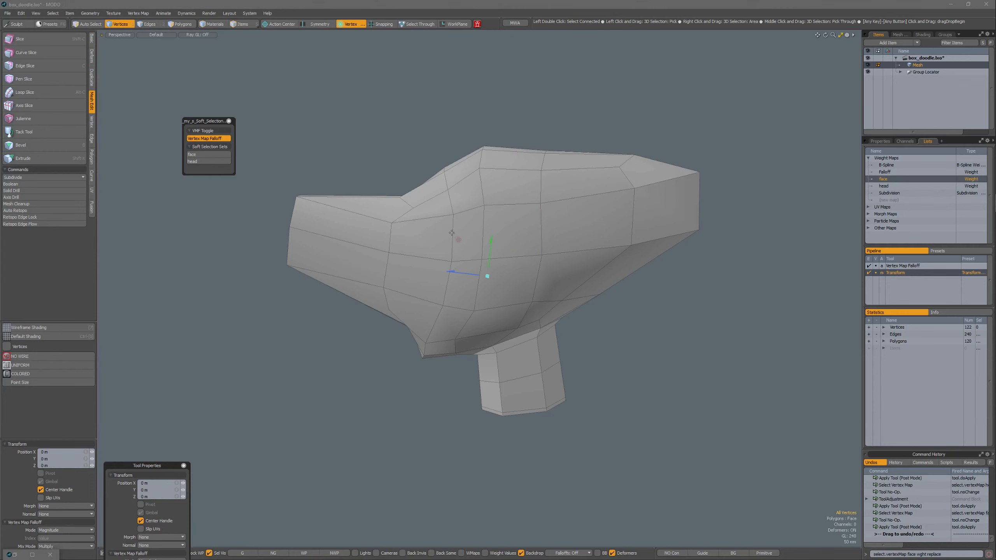
pyautogui.moveTo(451, 233); pyautogui.dragTo(448, 222)
# Step: Switch the viewport to the Right view and rotate the face region about 35.5° in X around a point near the muzzle's base
pyautogui.hotkey('ctrl', 'space')
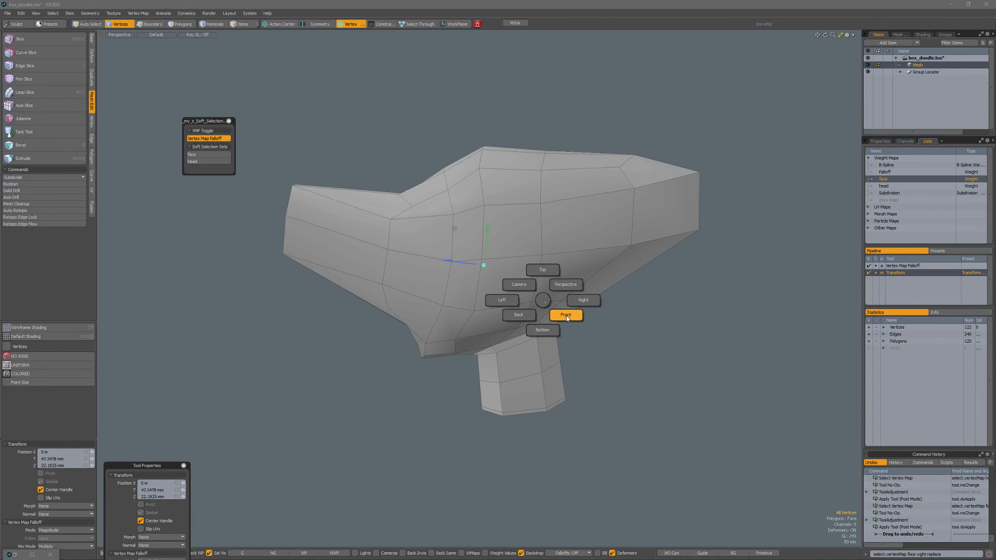
pyautogui.click(566, 316)
pyautogui.hotkey('ctrl', 'space')
pyautogui.click(611, 311)
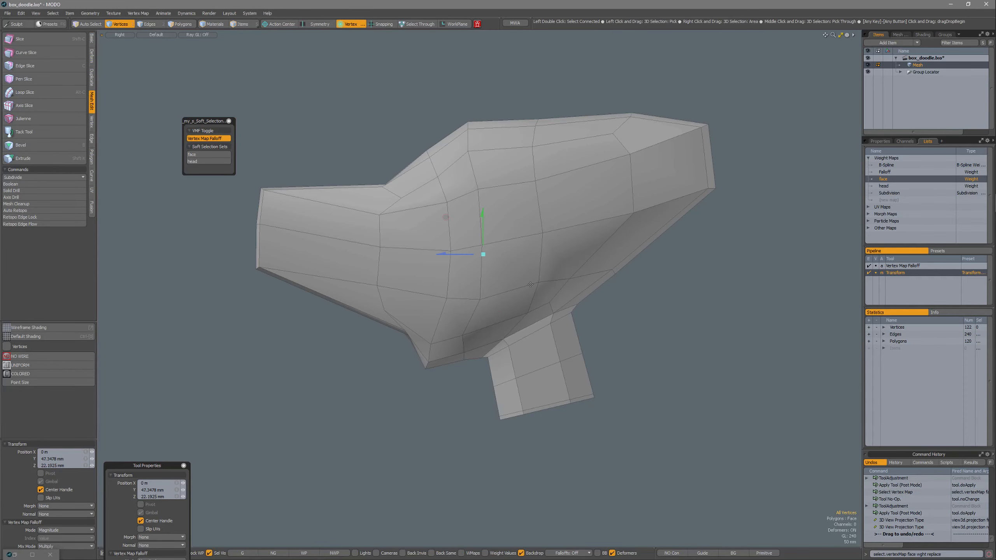
pyautogui.press('e')
pyautogui.click(392, 245)
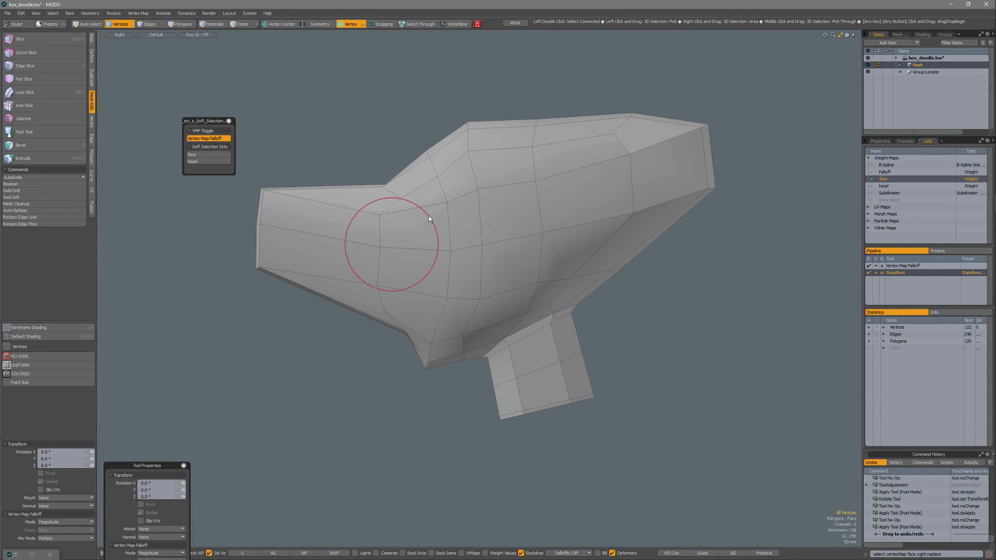
pyautogui.moveTo(428, 216); pyautogui.dragTo(407, 201)
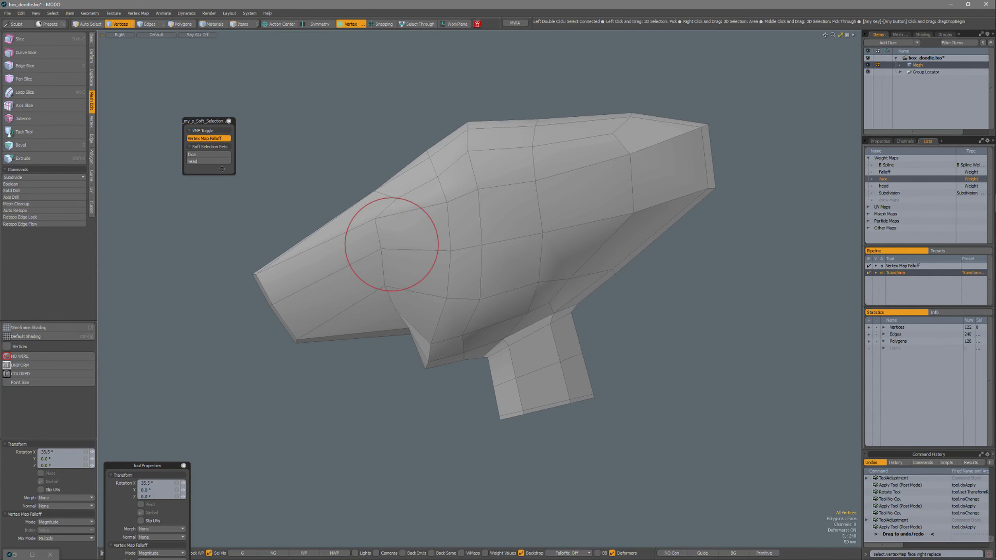
# Step: Select the head weight map and rotate its region about 24° in X around a point in the middle of the skull
pyautogui.click(207, 162)
pyautogui.click(484, 267)
pyautogui.moveTo(490, 222); pyautogui.dragTo(457, 225)
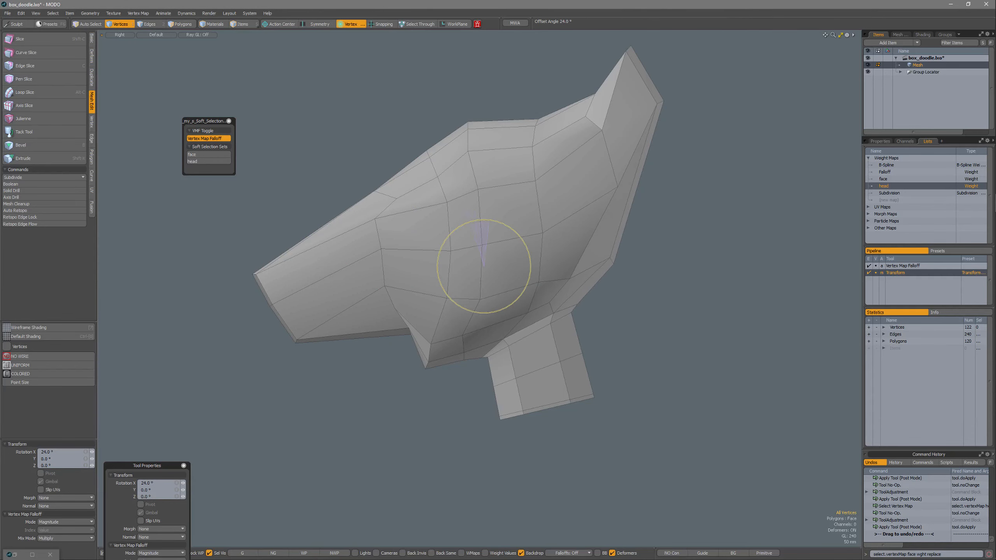
# Step: Select the face weight map again, rotate the face region slightly further downward, and drop the Rotate tool
pyautogui.click(208, 154)
pyautogui.click(458, 233)
pyautogui.click(386, 266)
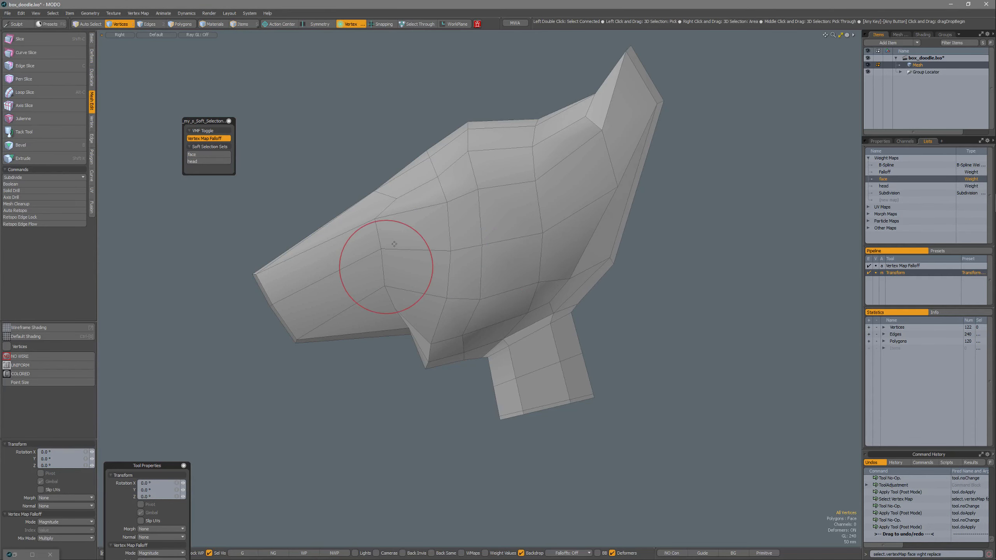
pyautogui.moveTo(374, 222); pyautogui.dragTo(325, 191)
pyautogui.press('space')
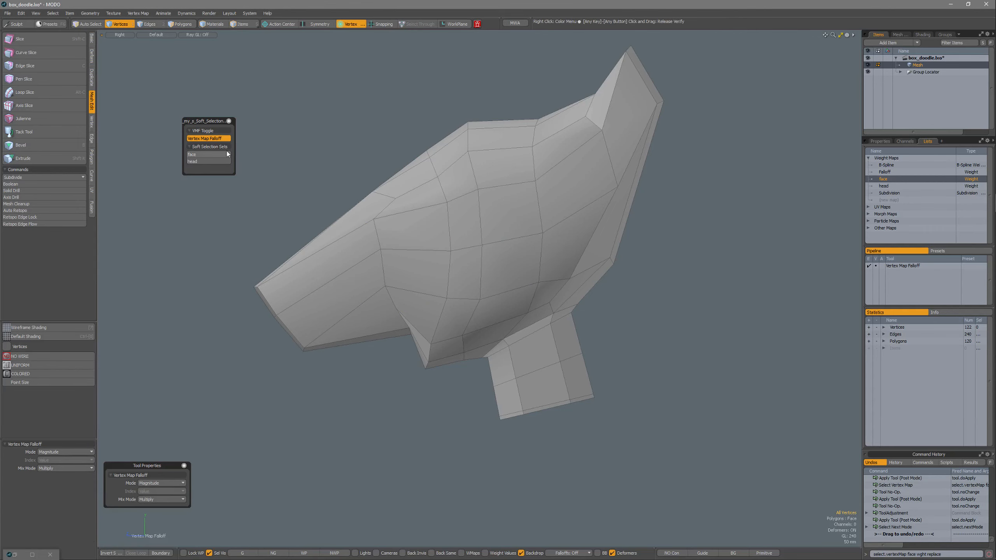
# Step: Turn VMaps shading back on, select the face and head weight maps in turn, and return the viewport to Perspective
pyautogui.click(462, 553)
pyautogui.click(211, 155)
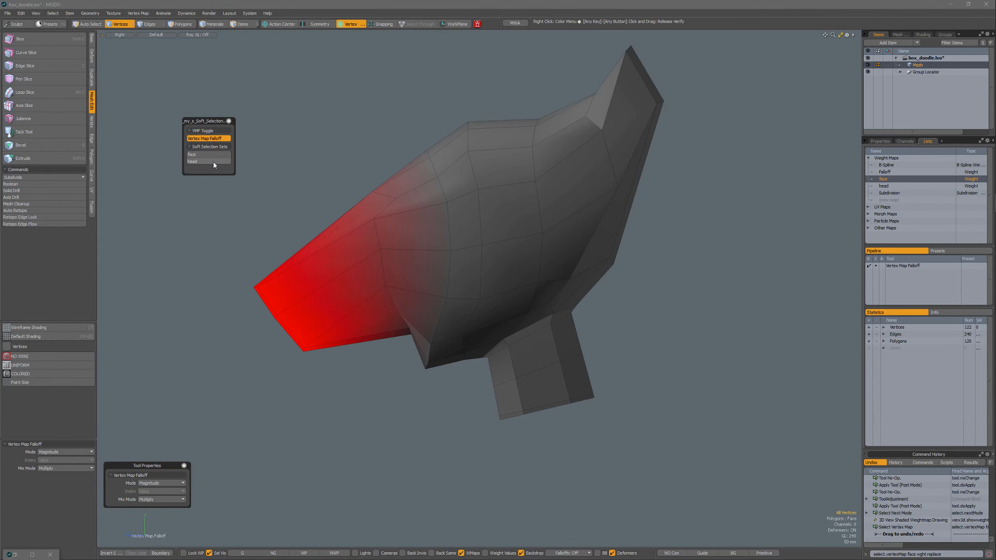
pyautogui.click(214, 162)
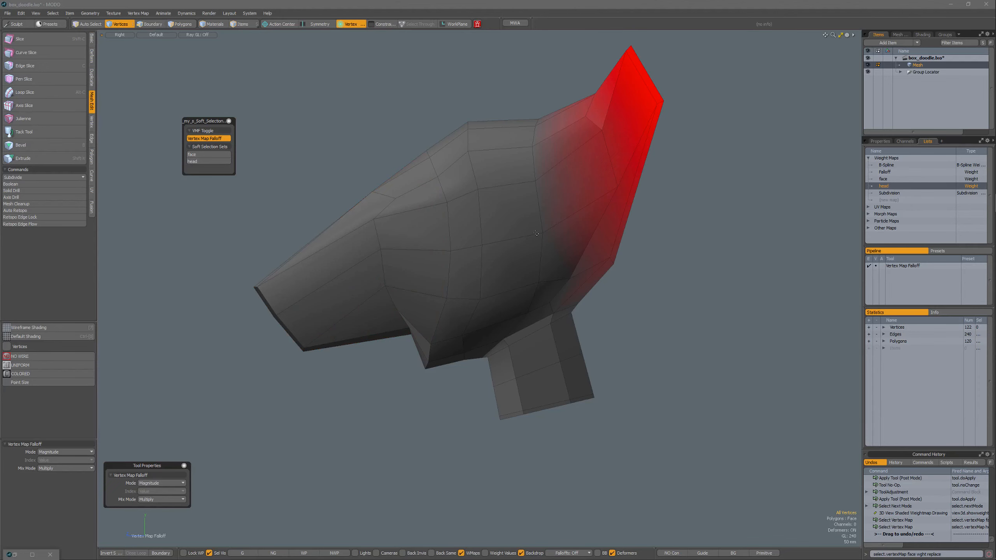
pyautogui.hotkey('ctrl', 'space')
pyautogui.click(559, 224)
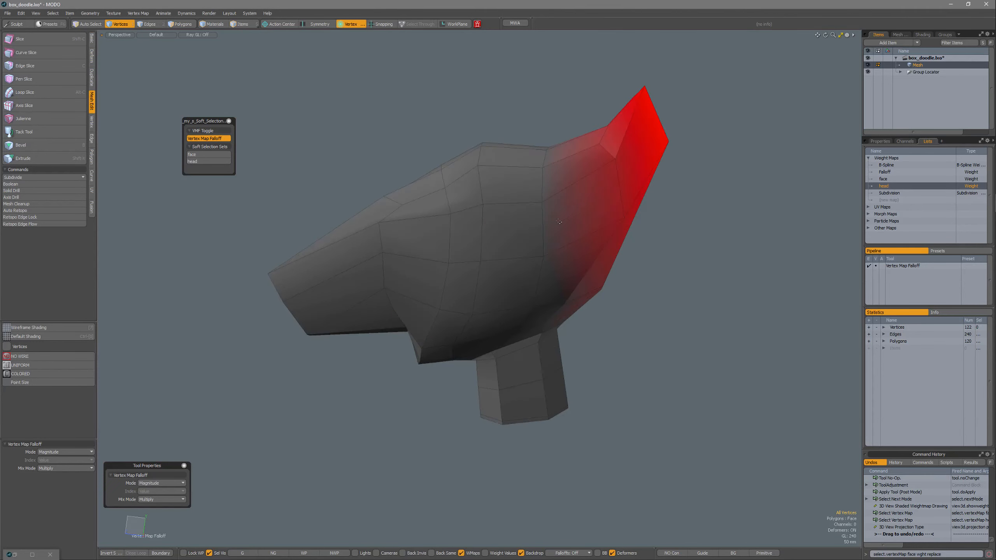
pyautogui.keyDown('alt'); pyautogui.moveTo(588, 297); pyautogui.dragTo(549, 262); pyautogui.keyUp('alt')
pyautogui.moveTo(550, 261)
pyautogui.keyDown('alt'); pyautogui.keyDown('shift'); pyautogui.mouseDown()
pyautogui.moveTo(649, 286)
pyautogui.moveTo(595, 254)
pyautogui.moveTo(552, 246)
pyautogui.mouseUp(); pyautogui.keyUp('shift'); pyautogui.keyUp('alt')
pyautogui.scroll(-3, 604, 271)
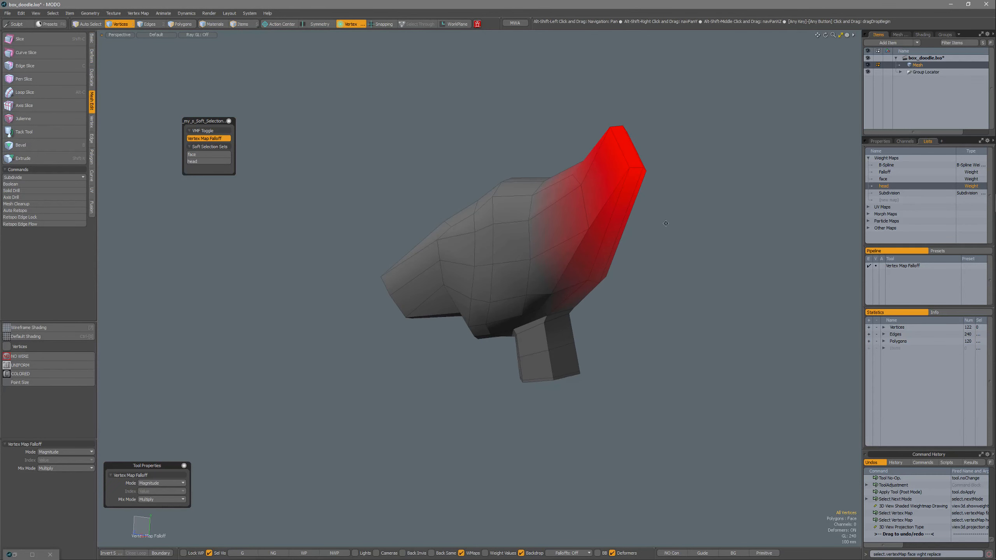
# Step: Select the face weight map in the vertex map list, toggle it off, and inspect the Select Vertex Map commands in the command history
pyautogui.click(889, 180)
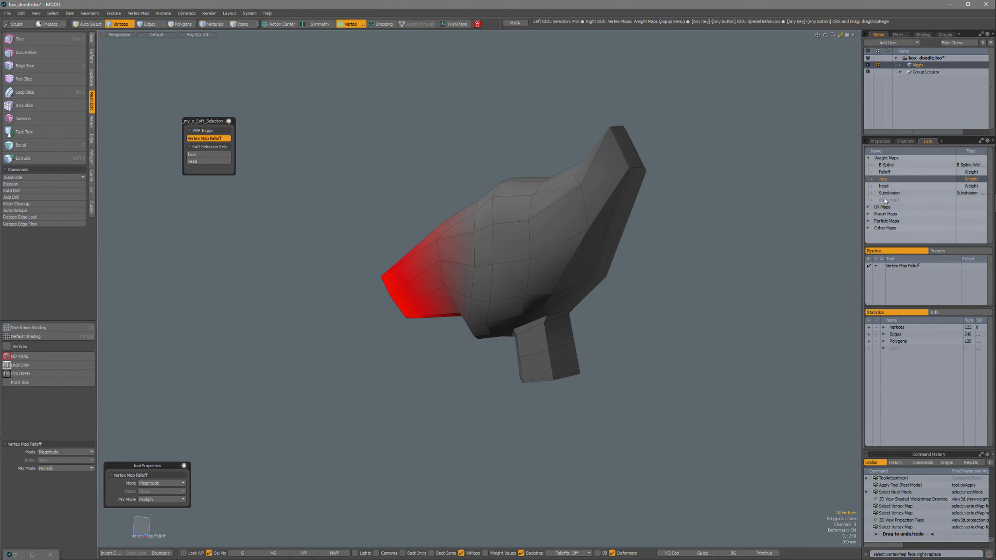
pyautogui.click(892, 526)
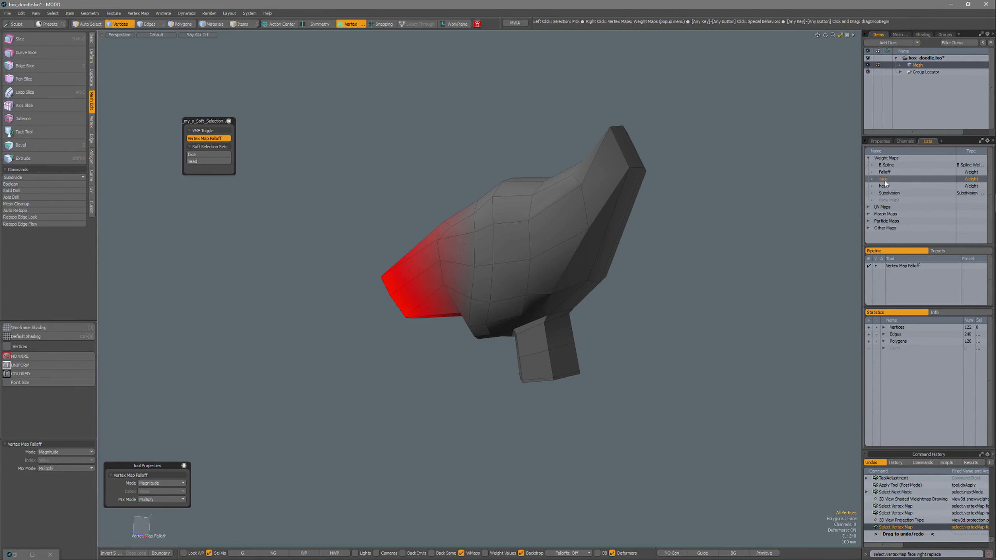
pyautogui.press('ctrl')
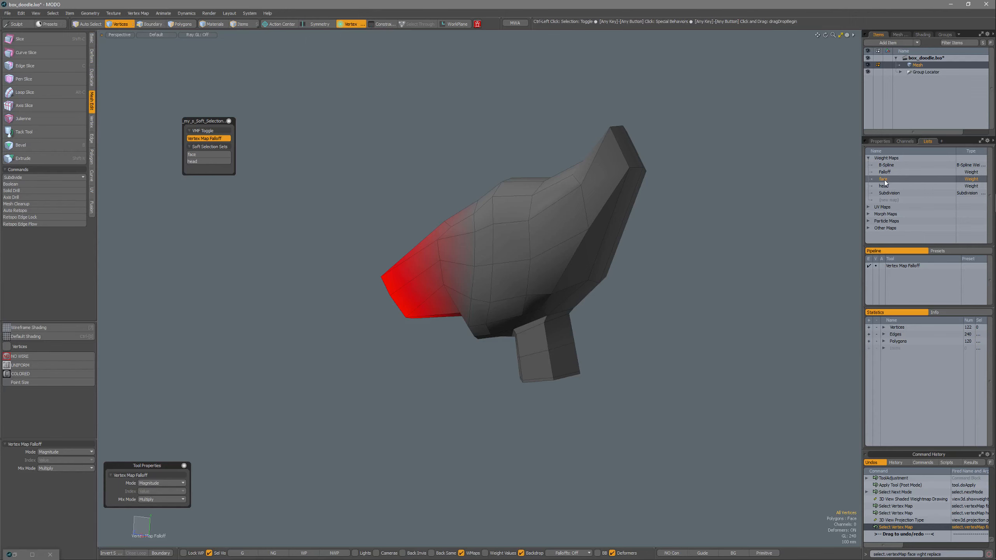
pyautogui.keyDown('ctrl'); pyautogui.click(884, 179); pyautogui.keyUp('ctrl')
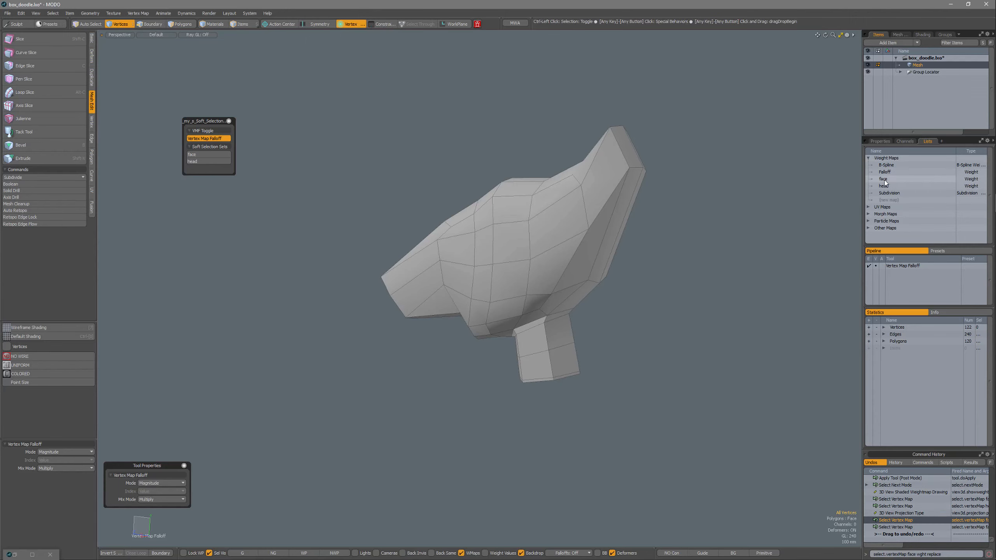
pyautogui.click(892, 526)
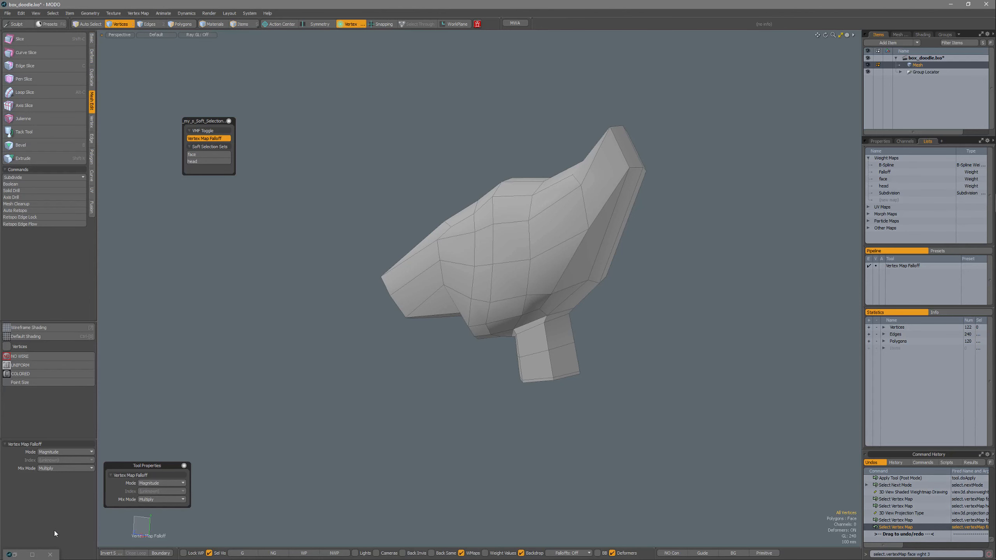
# Step: Restore the minimized Form Editor and arrange the view so the head model is clear of it
pyautogui.click(14, 554)
pyautogui.click(14, 555)
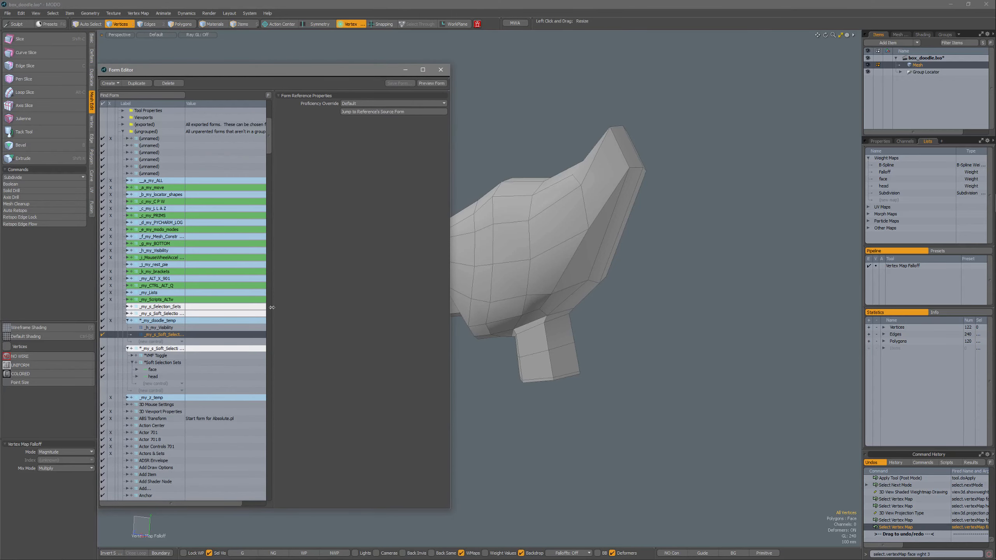
pyautogui.moveTo(343, 70); pyautogui.dragTo(353, 88)
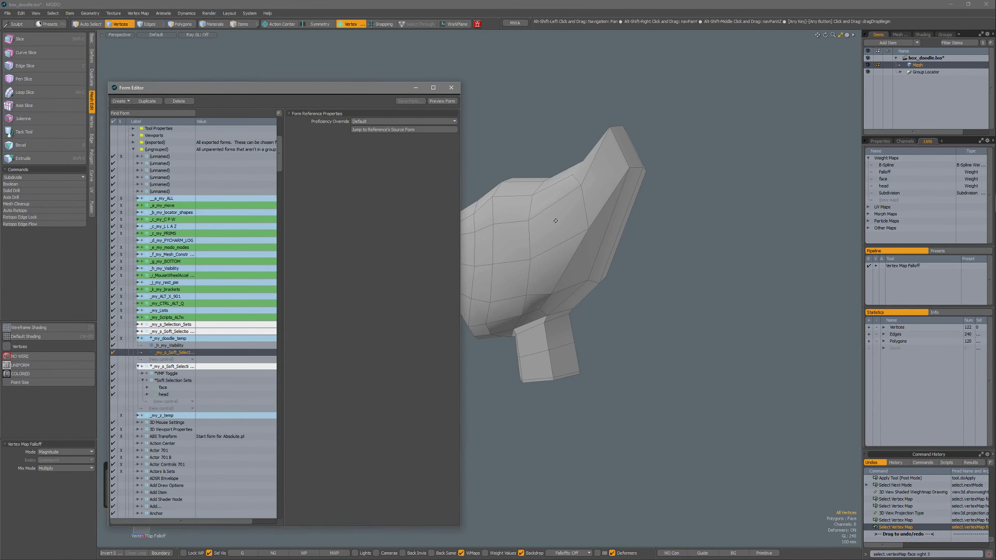
pyautogui.keyDown('alt'); pyautogui.moveTo(667, 236); pyautogui.dragTo(713, 260); pyautogui.keyUp('alt')
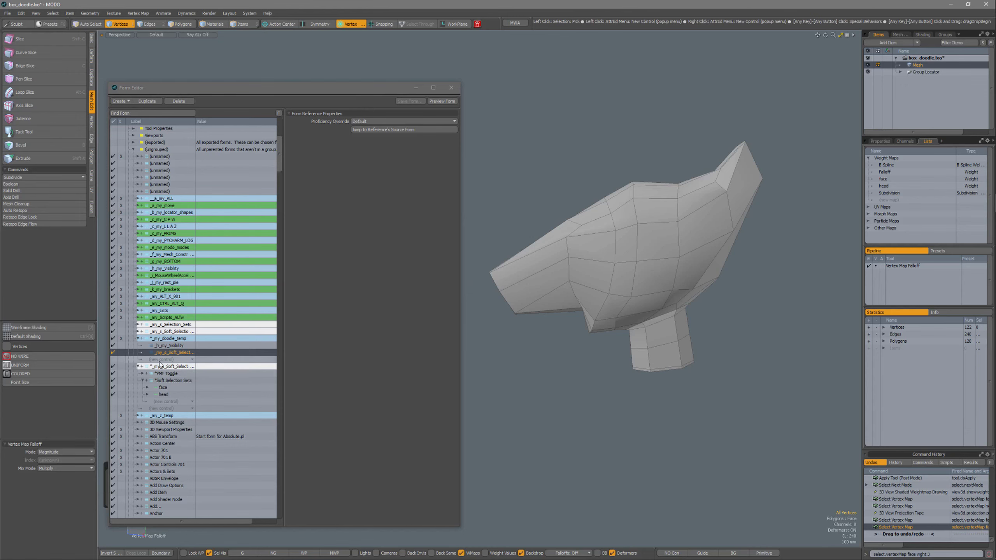
# Step: Change the face entry's command to select.vertexMap "face" wght 3
pyautogui.click(165, 388)
pyautogui.click(164, 388)
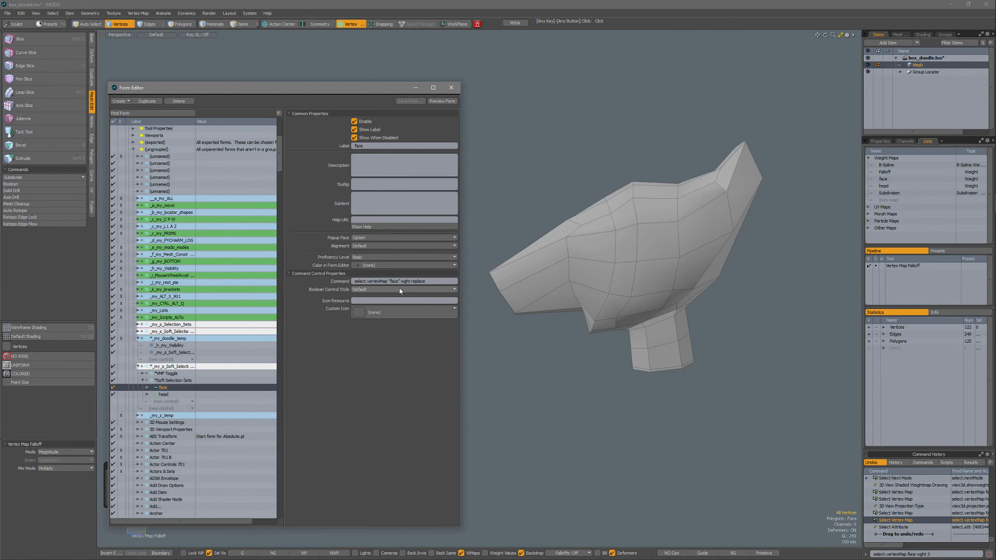
pyautogui.click(431, 281)
pyautogui.click(430, 281)
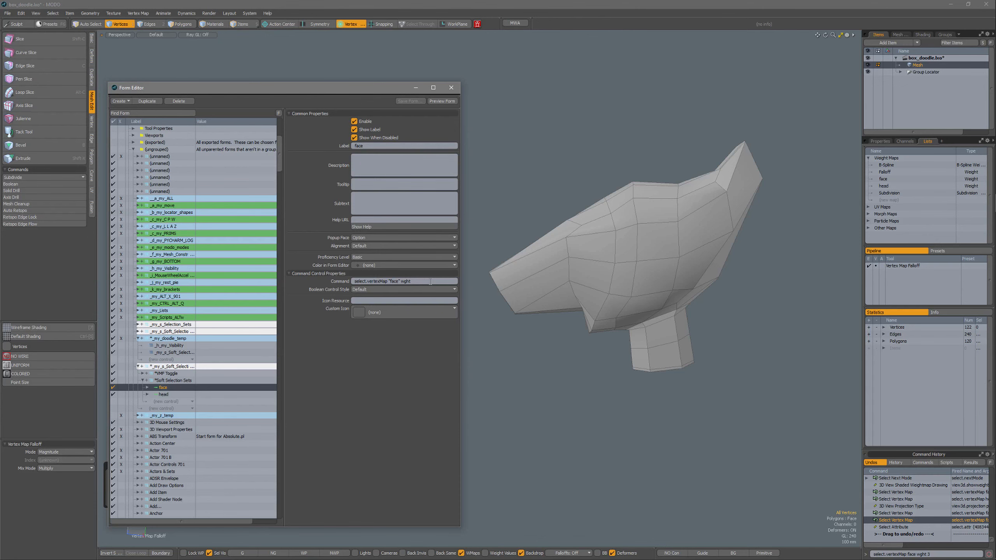
pyautogui.press('Return')
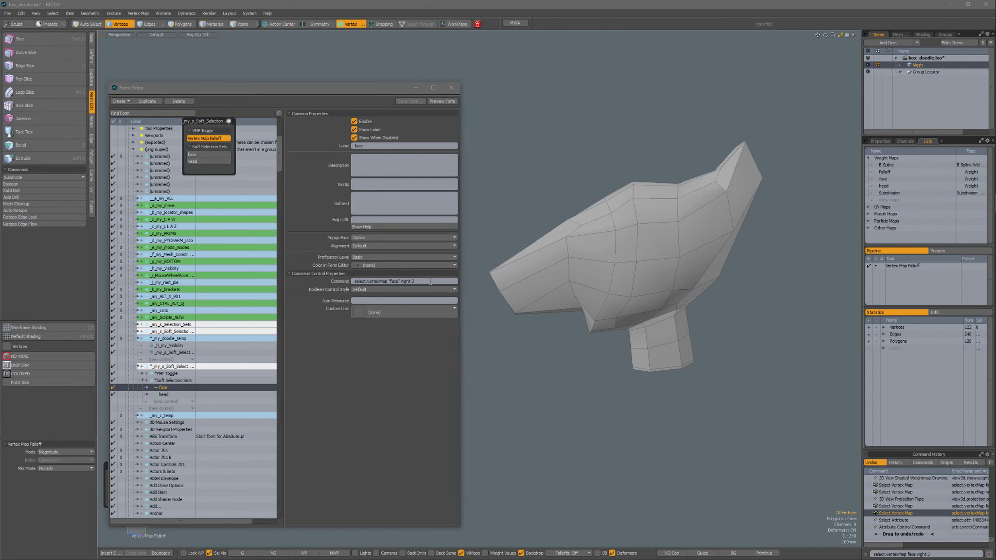
# Step: Change the head entry's command to select.vertexMap "head" wght r3
pyautogui.click(164, 395)
pyautogui.click(441, 282)
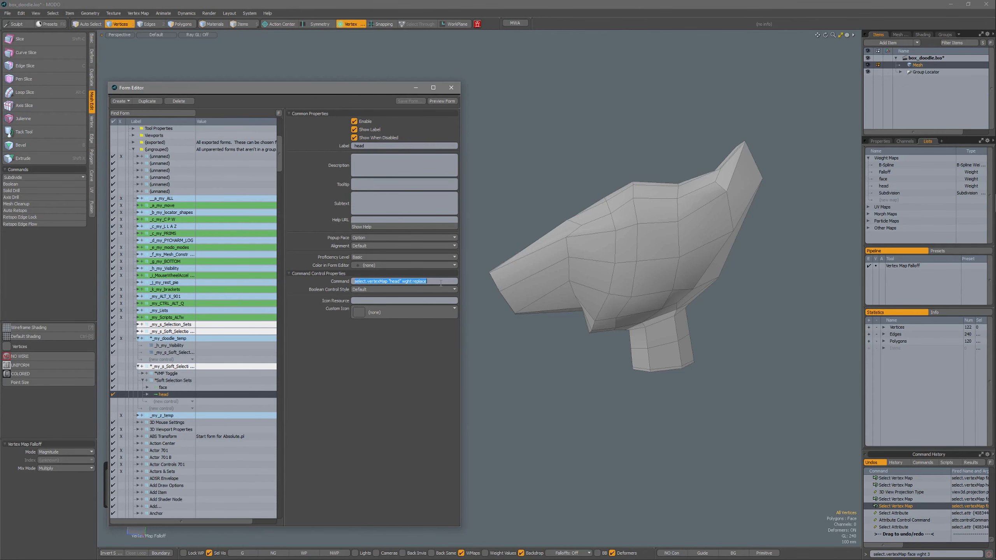
pyautogui.press('End')
pyautogui.press('BackSpace')
pyautogui.press('BackSpace')
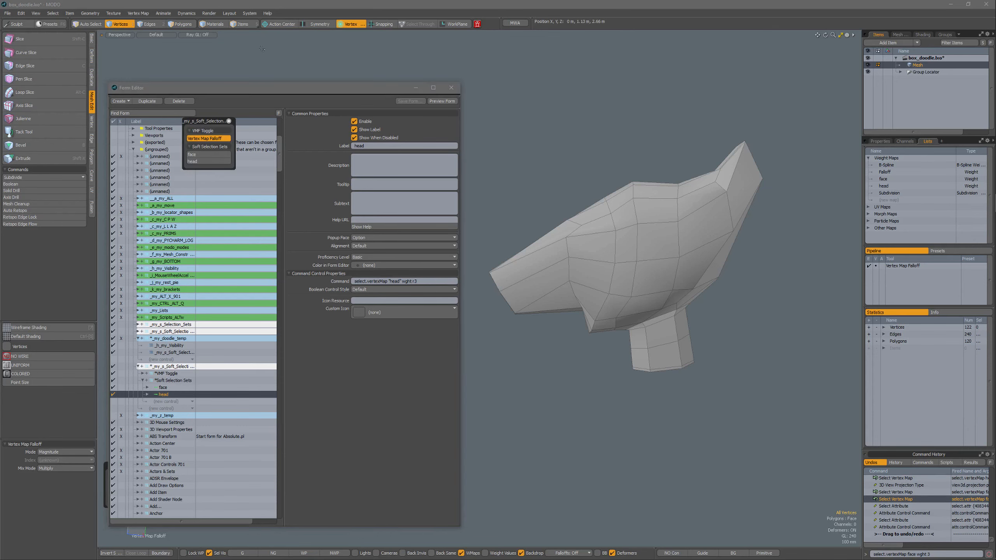
# Step: Move the pinned soft selection form clear of the Form Editor and toggle the face weight map repeatedly with its face entry
pyautogui.moveTo(209, 121); pyautogui.dragTo(556, 85)
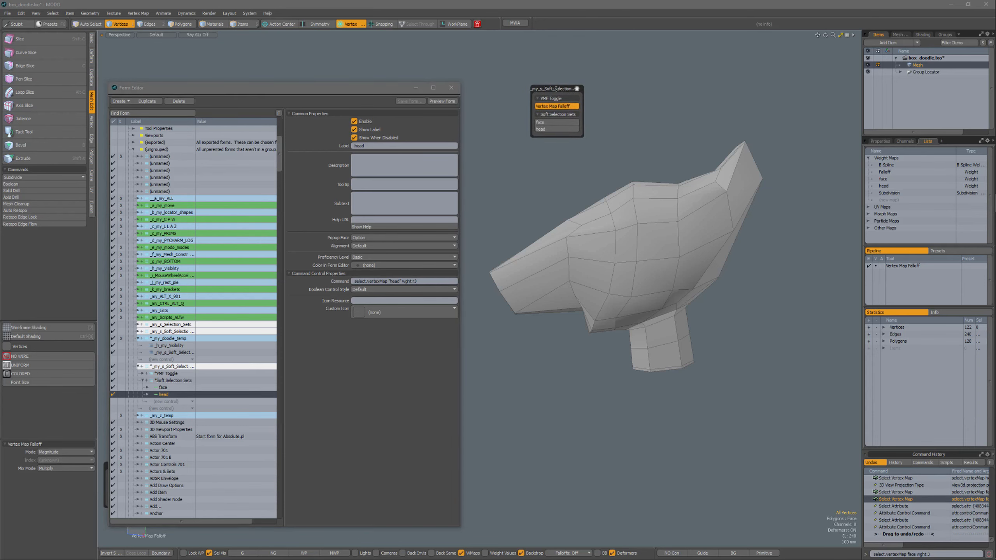
pyautogui.click(556, 118)
pyautogui.click(556, 119)
pyautogui.click(555, 119)
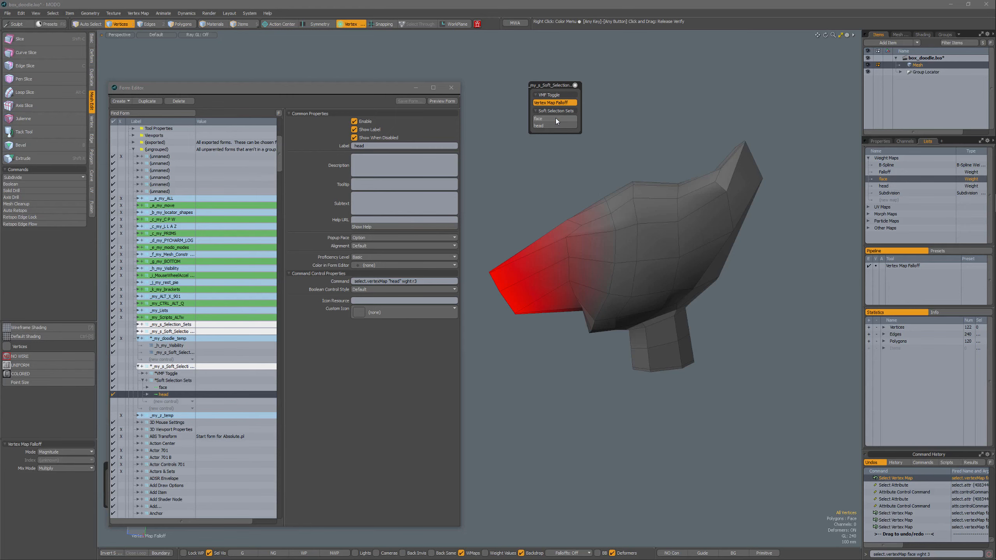
pyautogui.click(556, 119)
pyautogui.click(556, 119)
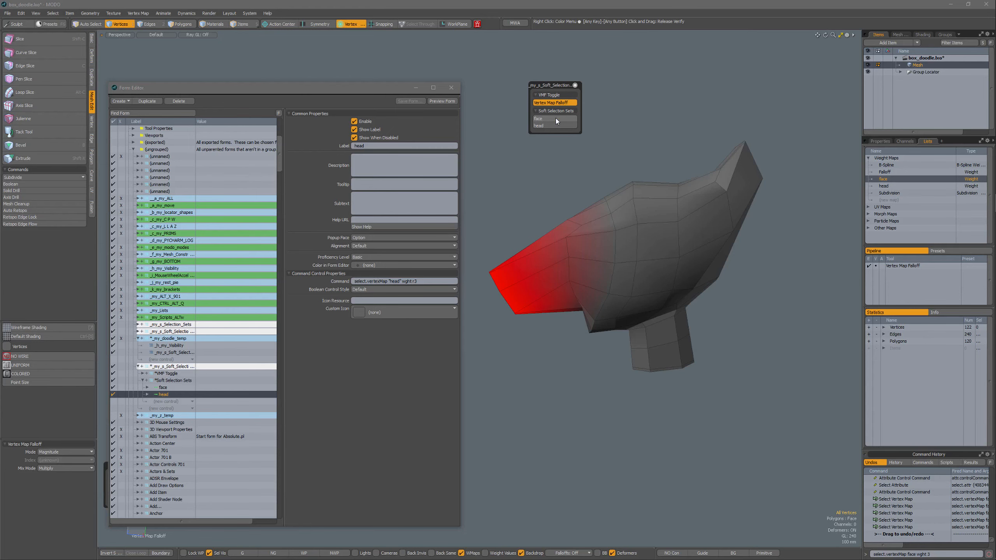
pyautogui.click(555, 119)
pyautogui.click(556, 118)
pyautogui.click(555, 119)
pyautogui.click(556, 119)
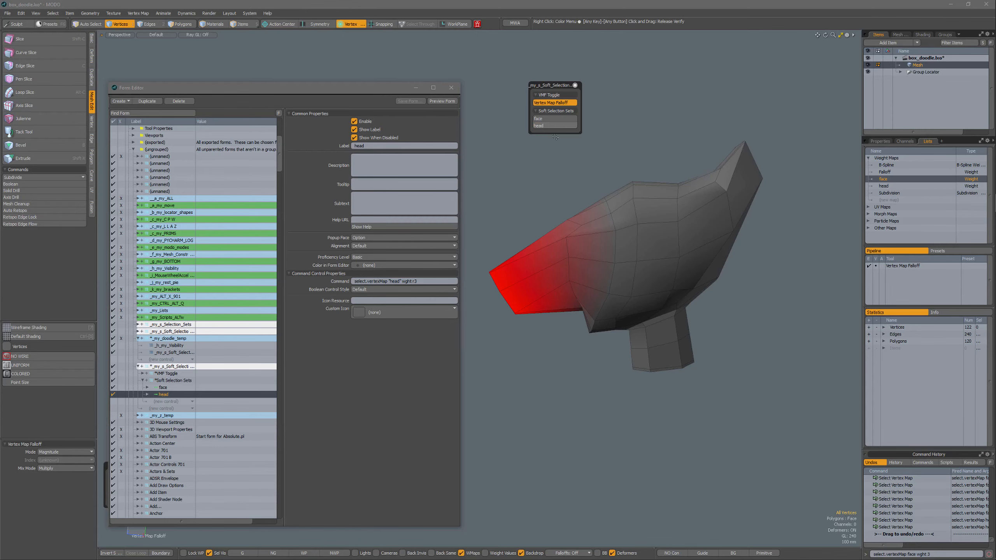
# Step: Change the head entry's command to select.vertexMap "head" wght 3
pyautogui.keyDown('alt'); pyautogui.moveTo(745, 328); pyautogui.dragTo(627, 283); pyautogui.keyUp('alt')
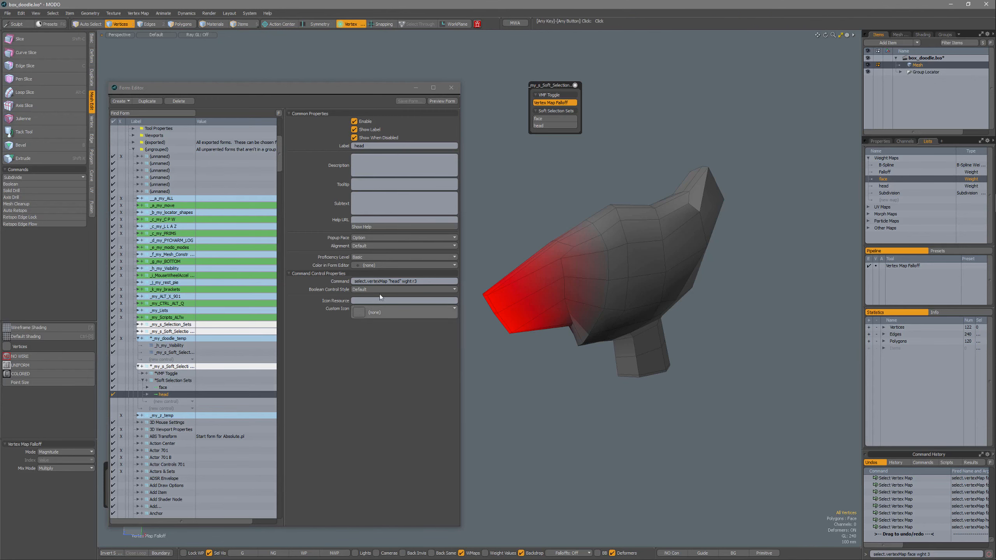
pyautogui.click(414, 282)
pyautogui.click(414, 282)
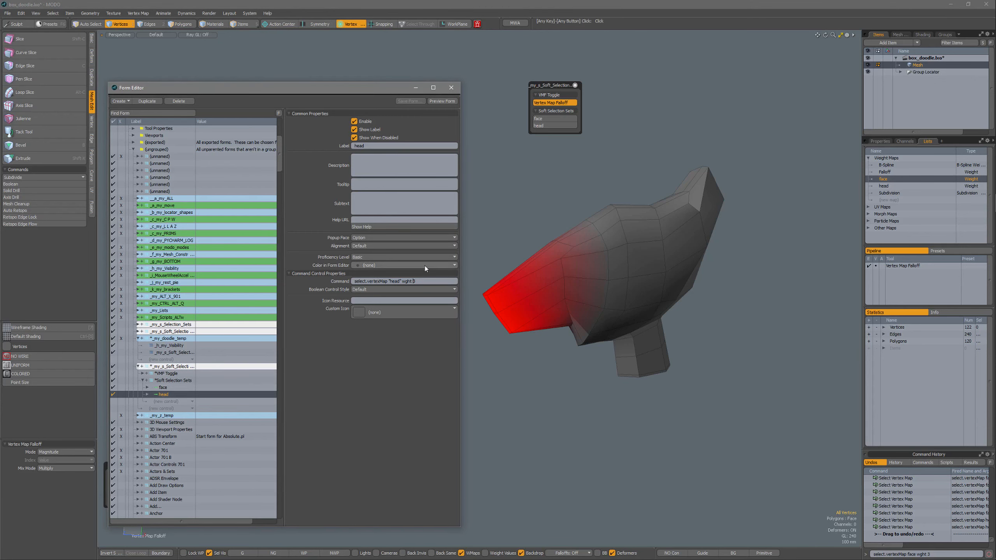
pyautogui.press('Return')
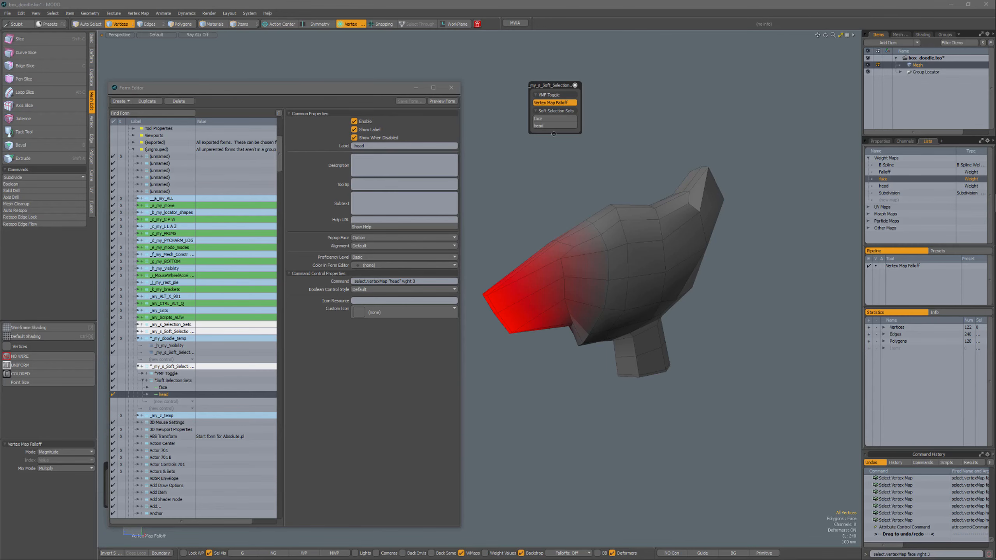
# Step: Test the pinned soft selection form by toggling the head map on and the face map off and on again
pyautogui.click(555, 126)
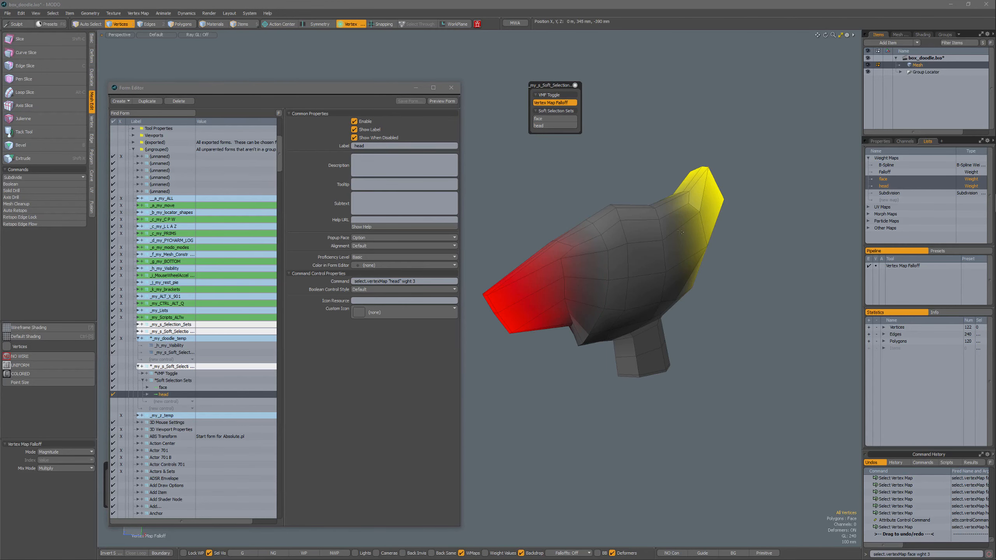
pyautogui.keyDown('ctrl'); pyautogui.keyDown('alt'); pyautogui.moveTo(646, 349); pyautogui.dragTo(633, 328); pyautogui.keyUp('alt'); pyautogui.keyUp('ctrl')
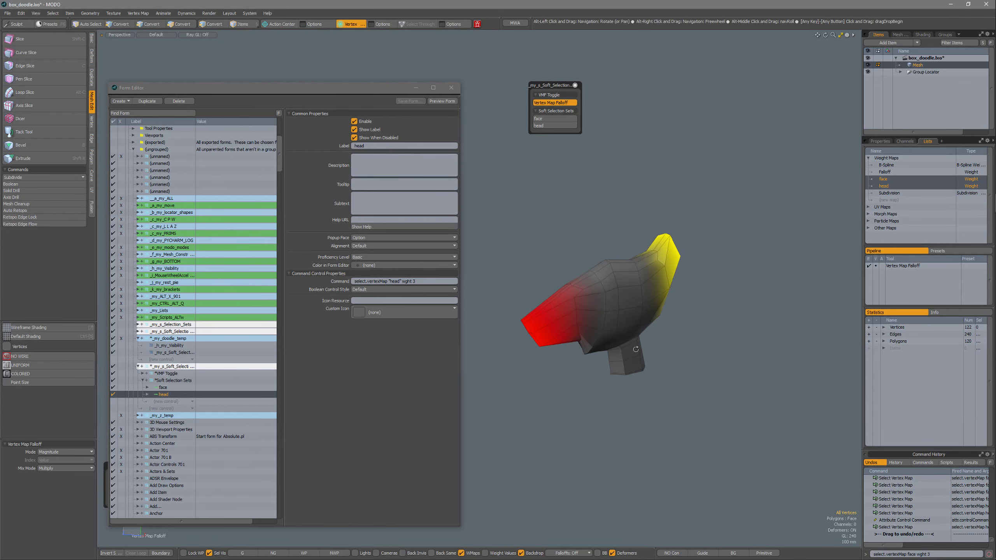
pyautogui.click(562, 120)
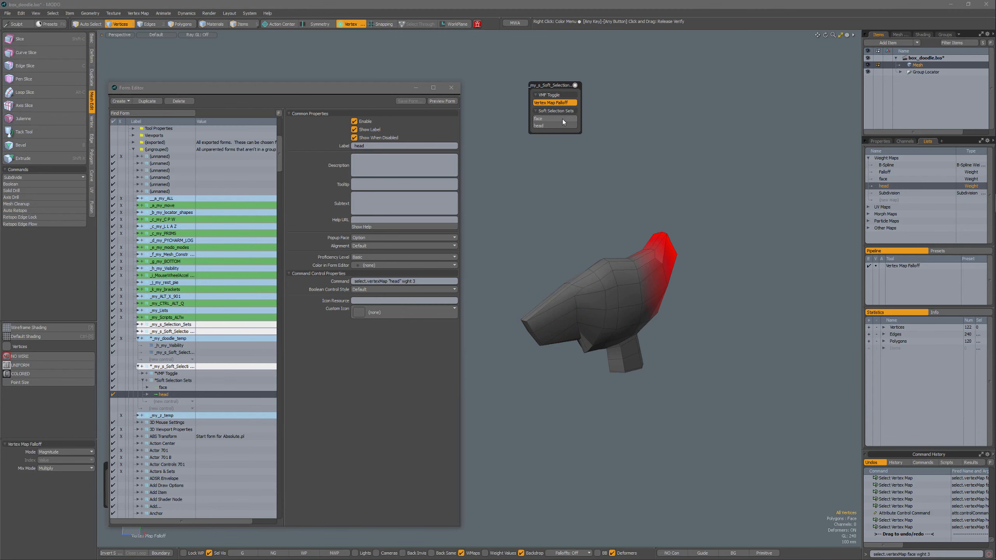
pyautogui.click(562, 120)
# Step: Move the model's face area along X to a position of about -285 mm with both weight maps active
pyautogui.press('w')
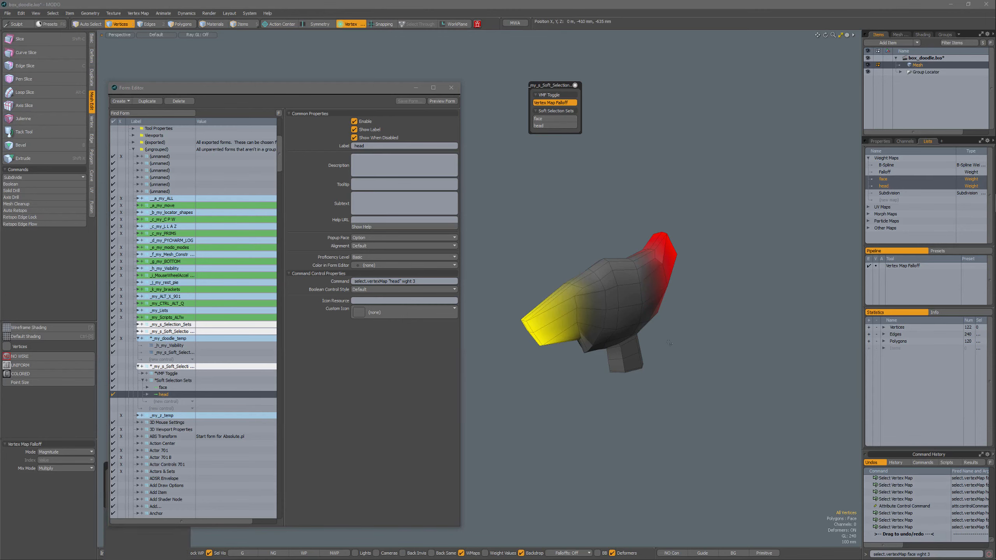
pyautogui.keyDown('alt'); pyautogui.moveTo(651, 417); pyautogui.dragTo(630, 423); pyautogui.keyUp('alt')
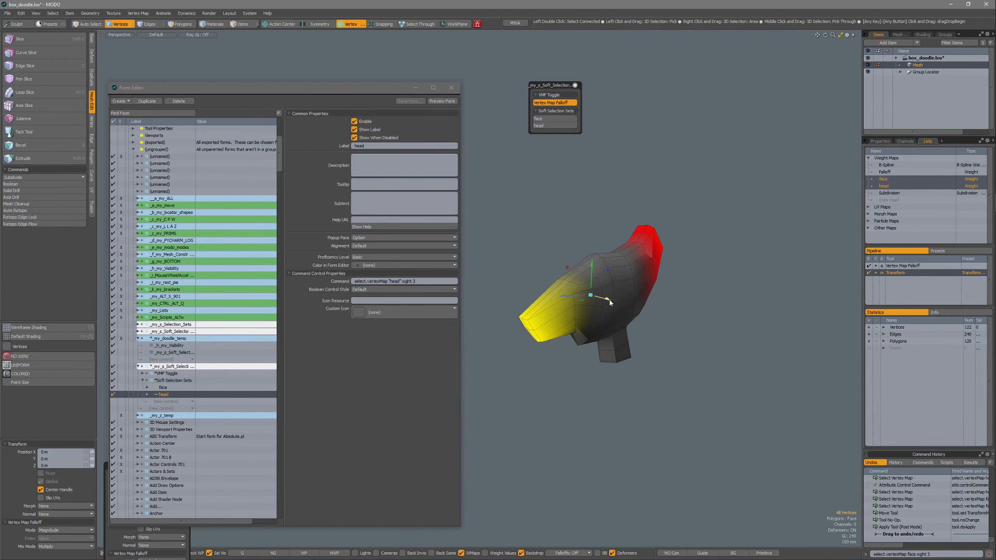
pyautogui.moveTo(610, 303); pyautogui.dragTo(718, 360)
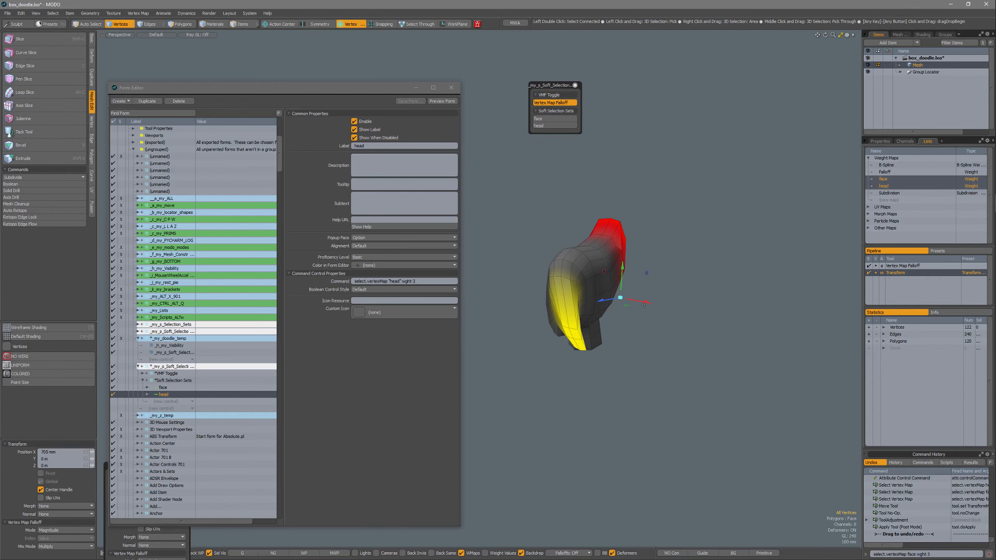
pyautogui.moveTo(645, 305); pyautogui.dragTo(567, 287)
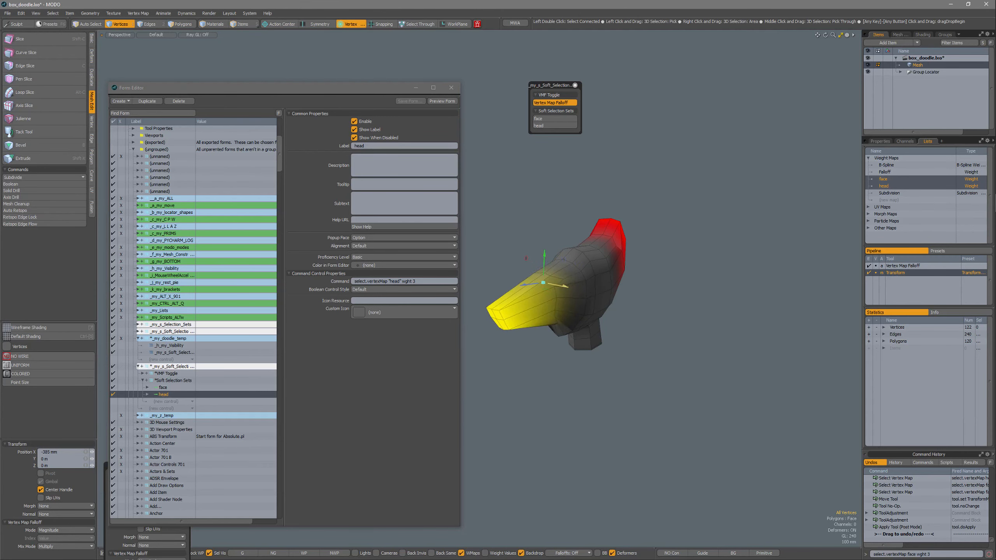
# Step: Toggle the face map off, move the head area about 735 mm along X, and toggle the head map off
pyautogui.click(558, 120)
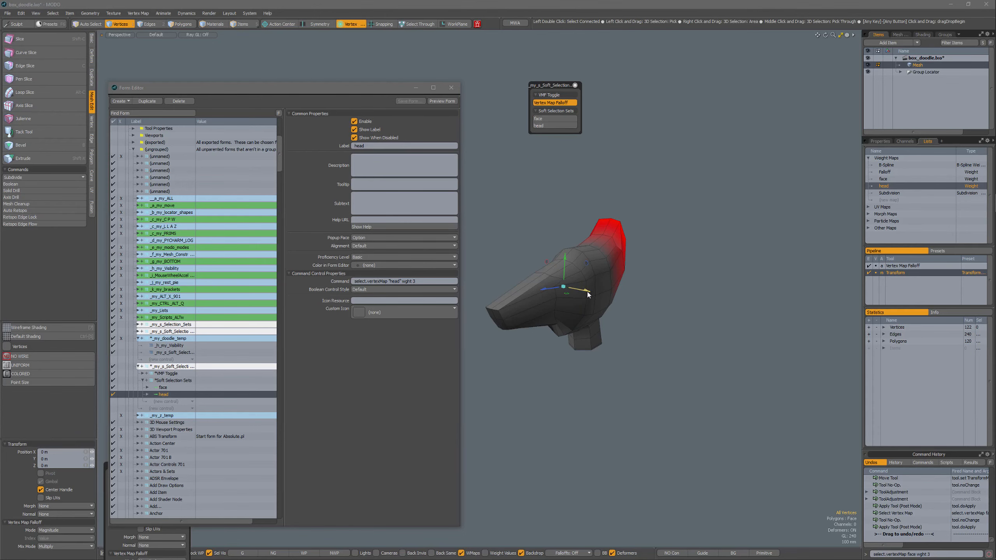
pyautogui.moveTo(594, 289); pyautogui.dragTo(647, 299)
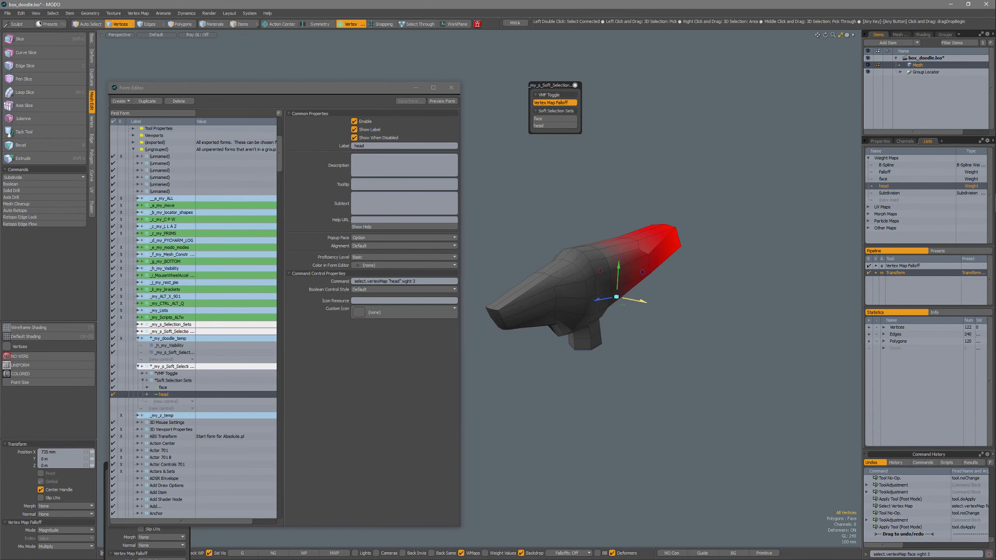
pyautogui.click(549, 125)
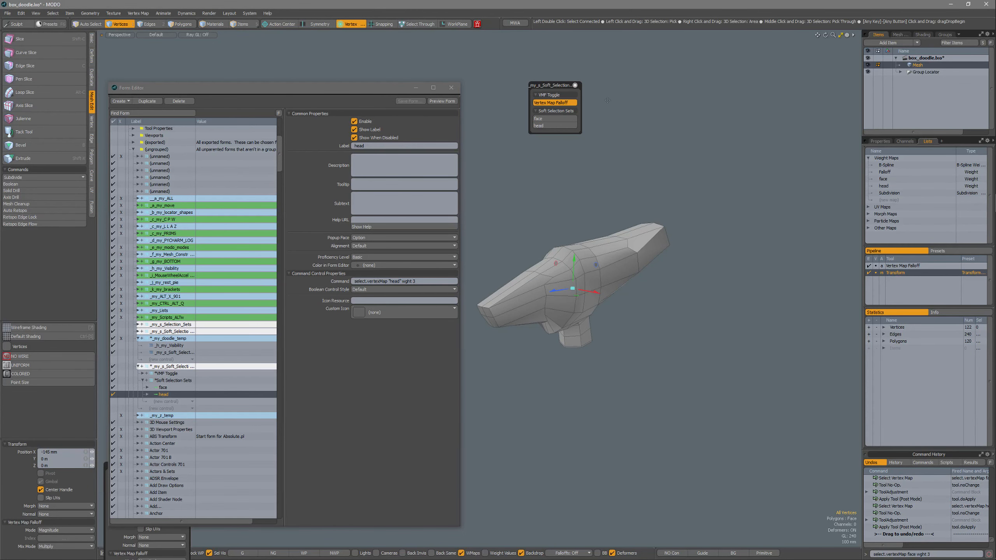
# Step: Move the face area along X with the face map toggled on, and toggle the head map back on
pyautogui.click(559, 118)
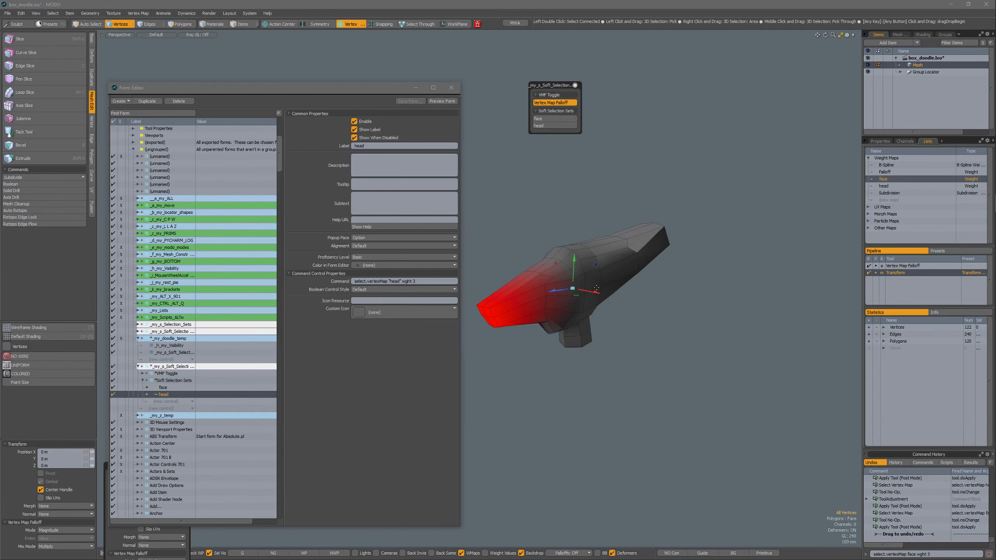
pyautogui.moveTo(593, 293)
pyautogui.mouseDown()
pyautogui.moveTo(575, 292)
pyautogui.moveTo(612, 294)
pyautogui.mouseUp()
pyautogui.click(558, 126)
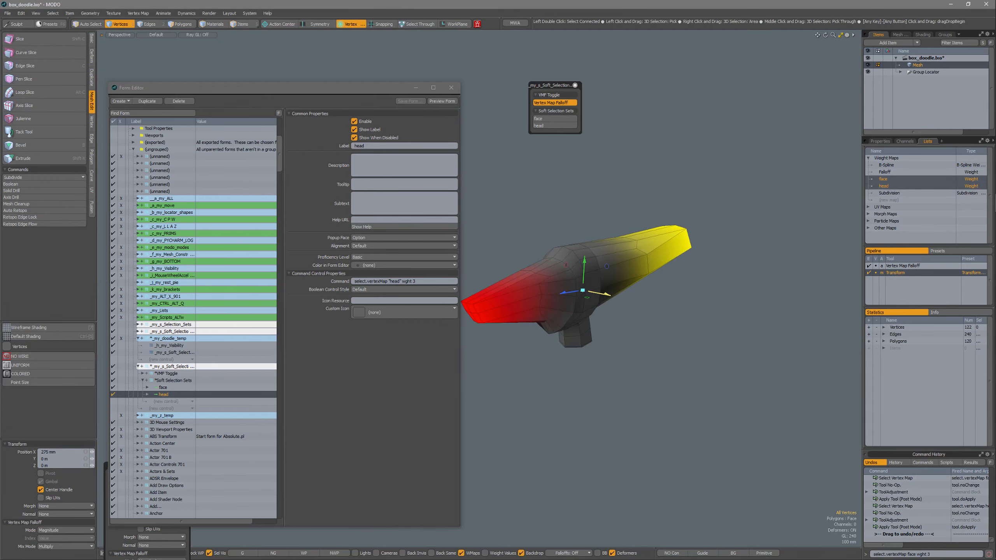
pyautogui.press('space')
# Step: Change the head entry's command to select.vertexMap "head" wght replace
pyautogui.click(426, 282)
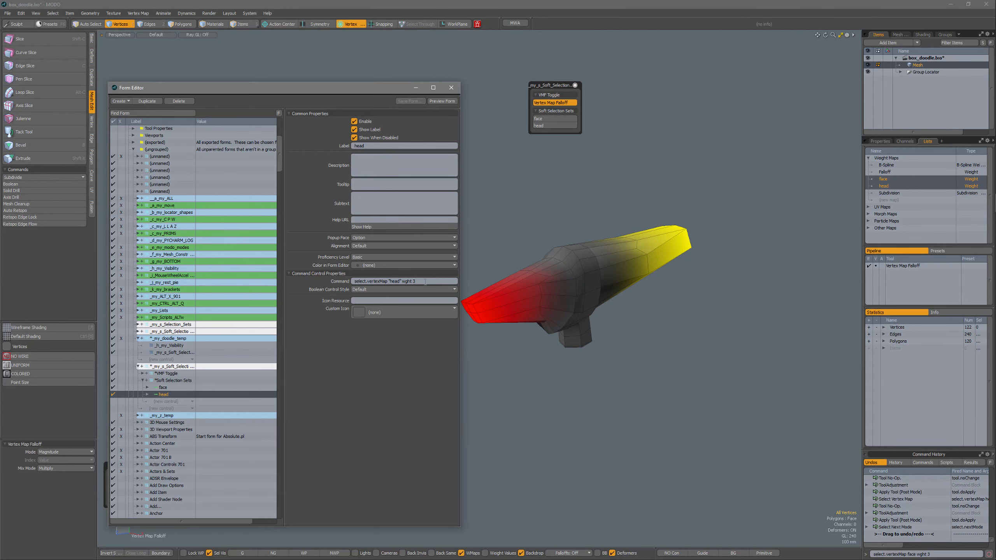
pyautogui.click(425, 282)
pyautogui.press('Return')
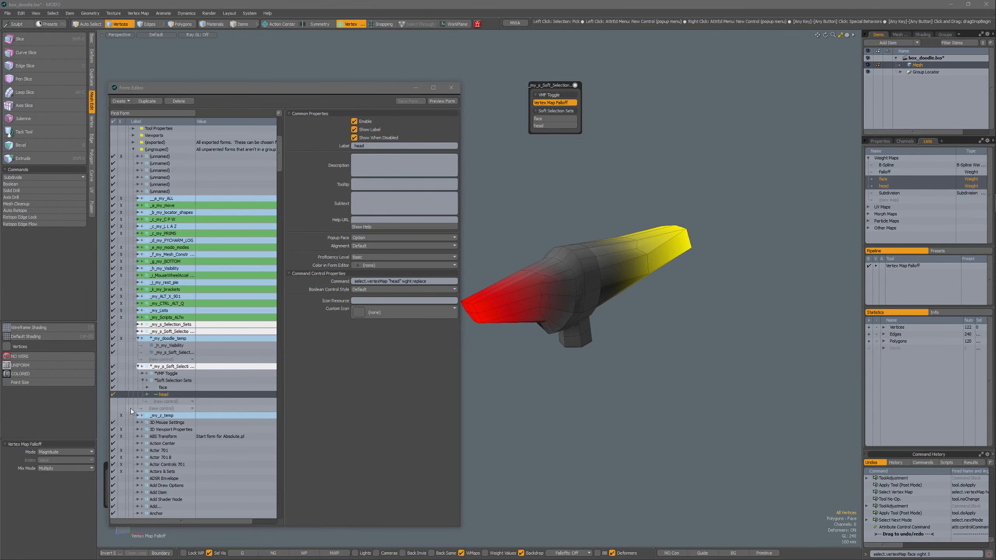
# Step: Change the face entry's command to select.vertexMap "face" wght replace
pyautogui.click(164, 387)
pyautogui.click(430, 282)
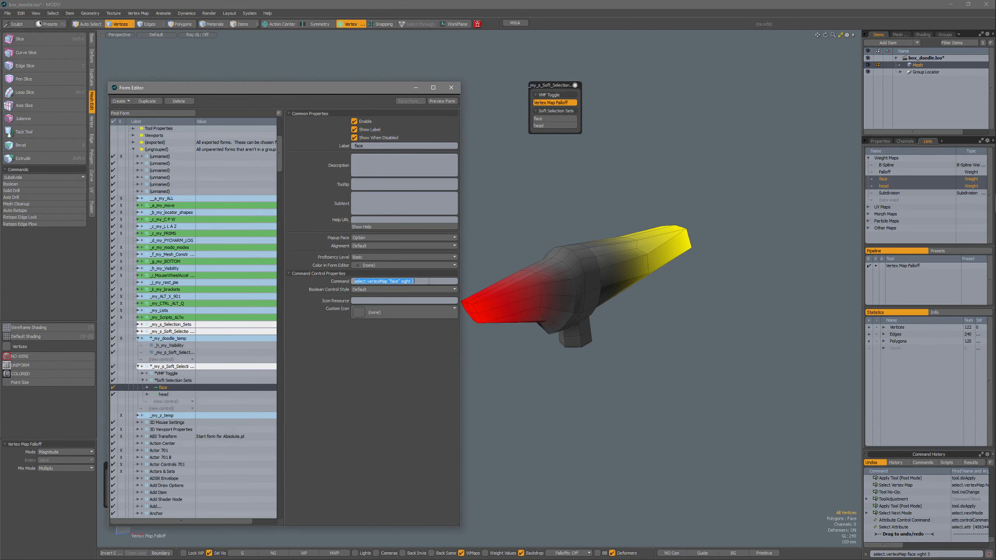
pyautogui.click(429, 281)
pyautogui.press('Return')
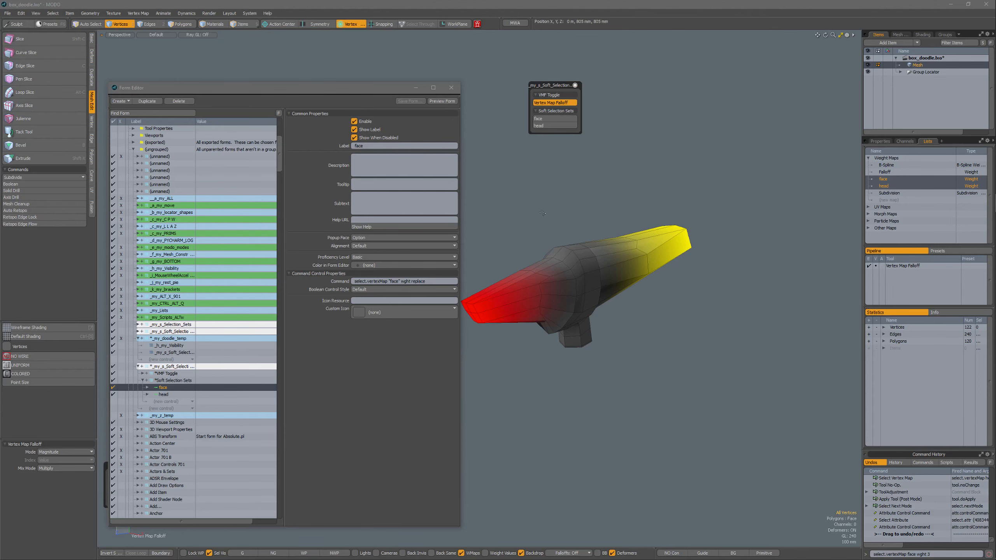
# Step: Deselect both weight maps in the list and switch between face and head using the pinned form's entries
pyautogui.keyDown('ctrl'); pyautogui.click(909, 180); pyautogui.keyUp('ctrl')
pyautogui.keyDown('ctrl'); pyautogui.click(908, 184); pyautogui.keyUp('ctrl')
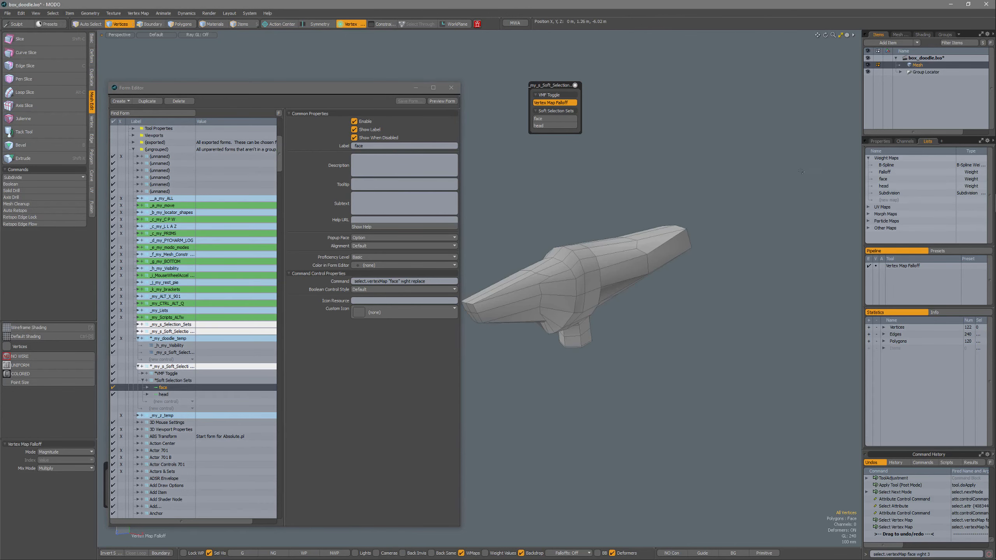
pyautogui.click(548, 118)
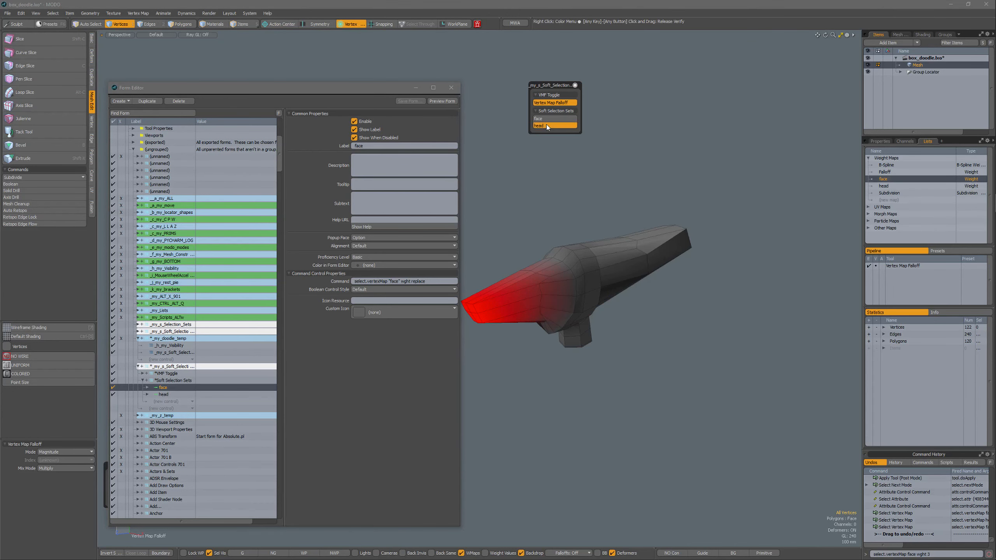
pyautogui.click(547, 125)
pyautogui.click(549, 119)
pyautogui.click(552, 126)
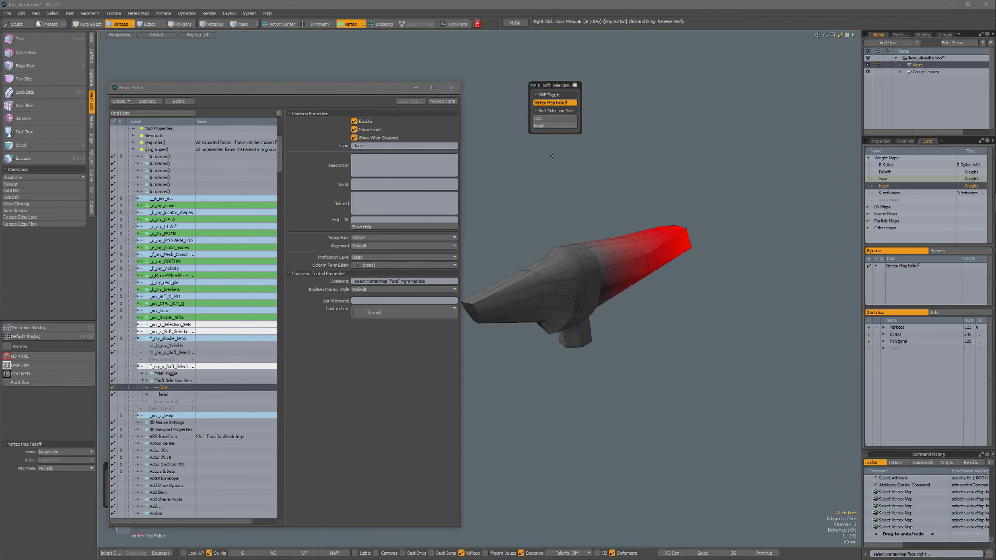
pyautogui.moveTo(673, 359)
pyautogui.keyDown('alt'); pyautogui.mouseDown()
pyautogui.moveTo(652, 356)
pyautogui.moveTo(670, 344)
pyautogui.mouseUp(); pyautogui.keyUp('alt')
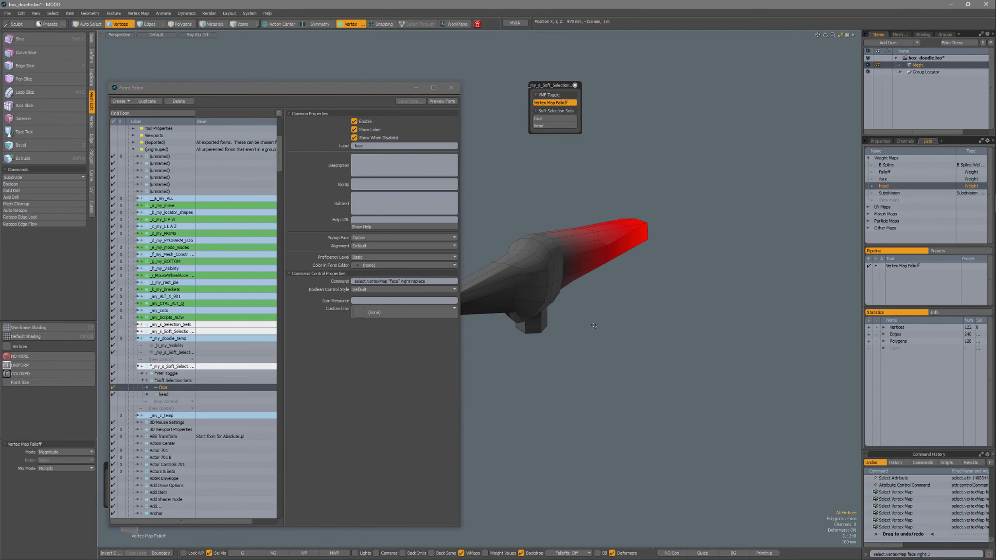
# Step: Save the soft selection form to the 3d\modo folder as _my_s_Soft_Selection_Sets, using its label as the file name
pyautogui.press('space')
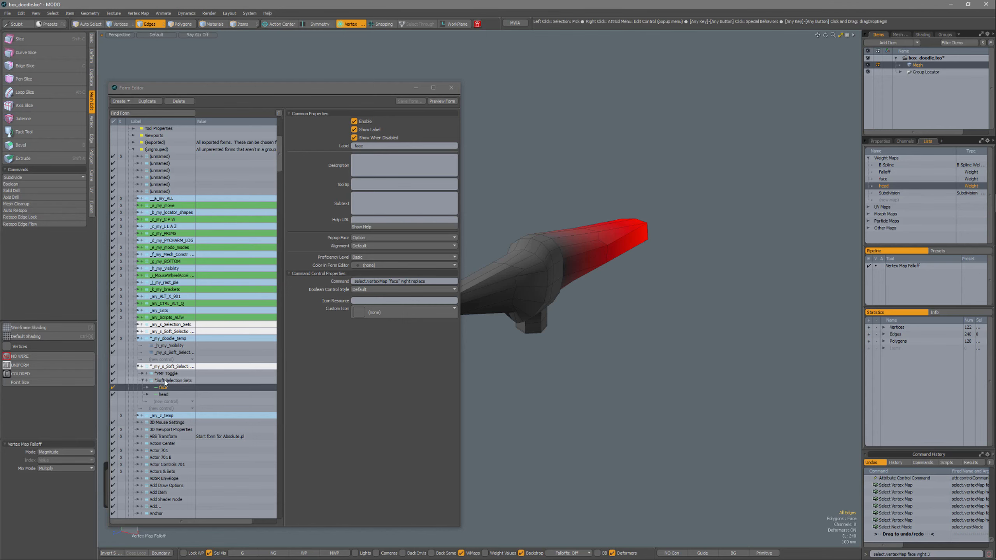
pyautogui.click(165, 368)
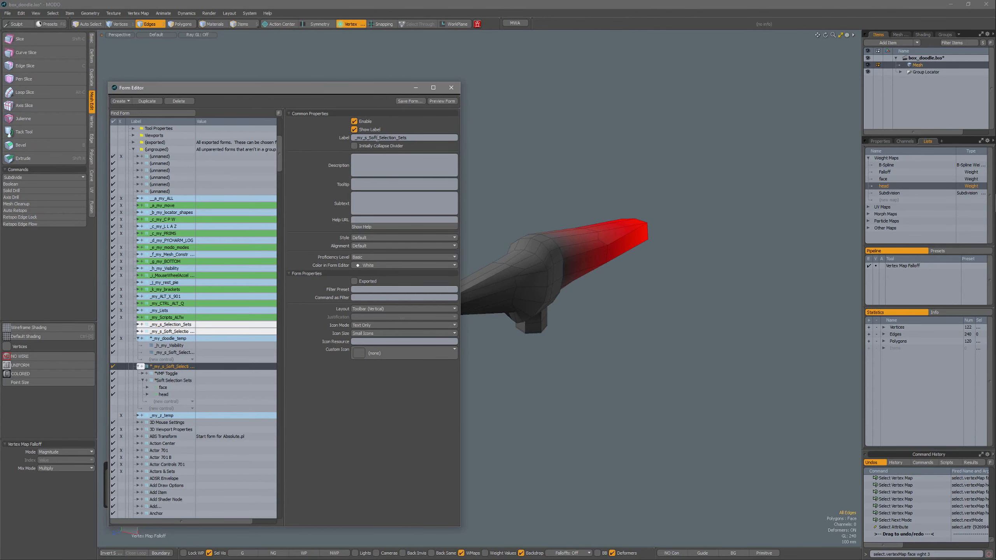
pyautogui.moveTo(407, 138); pyautogui.dragTo(345, 135)
pyautogui.hotkey('ctrl', 'c')
pyautogui.click(407, 102)
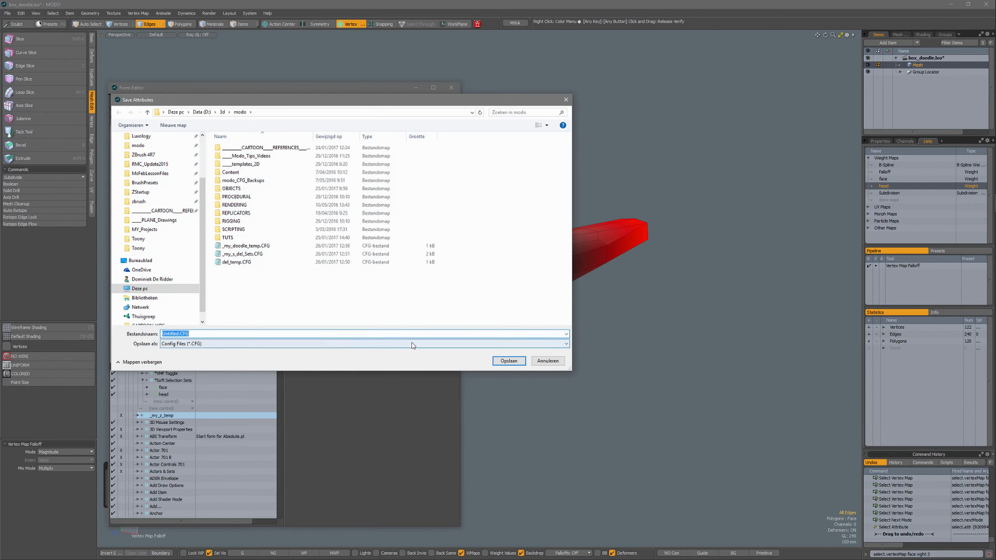
pyautogui.click(146, 146)
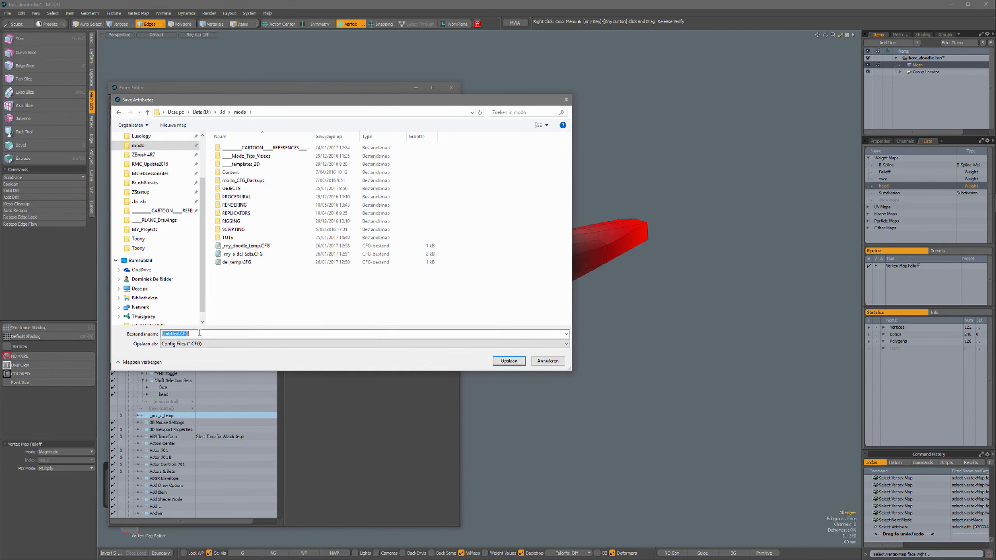
pyautogui.hotkey('ctrl', 'v')
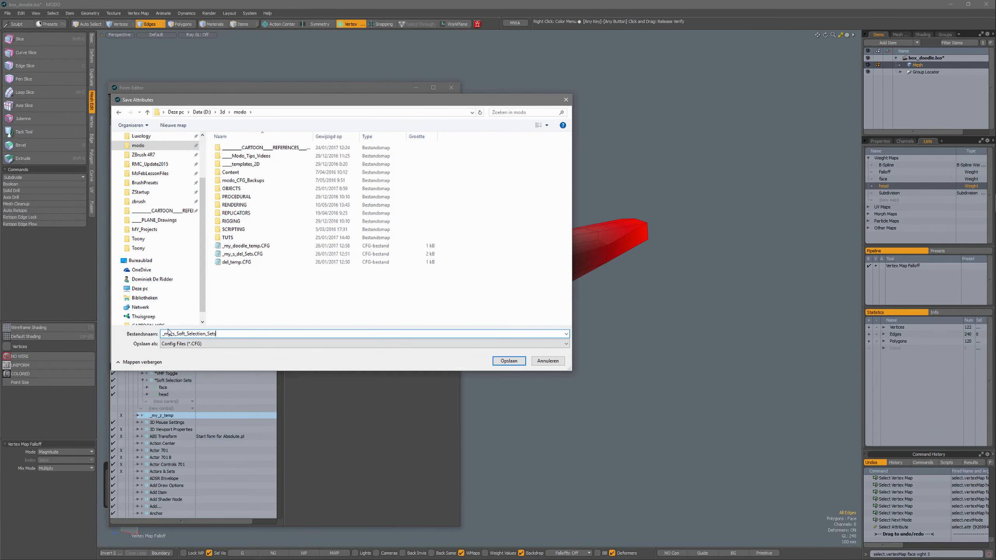
pyautogui.click(509, 361)
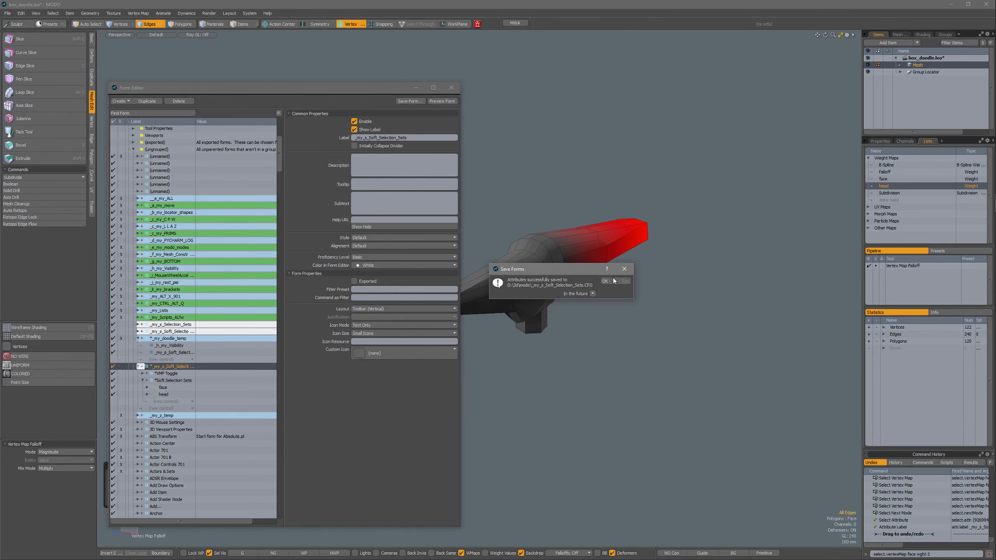
pyautogui.click(614, 279)
# Step: Browse to the Luxology Configs folder from the form's save dialog to view the stored form files, and leave without saving
pyautogui.moveTo(615, 278)
pyautogui.keyDown('alt'); pyautogui.mouseDown()
pyautogui.moveTo(590, 282)
pyautogui.moveTo(632, 281)
pyautogui.mouseUp(); pyautogui.keyUp('alt')
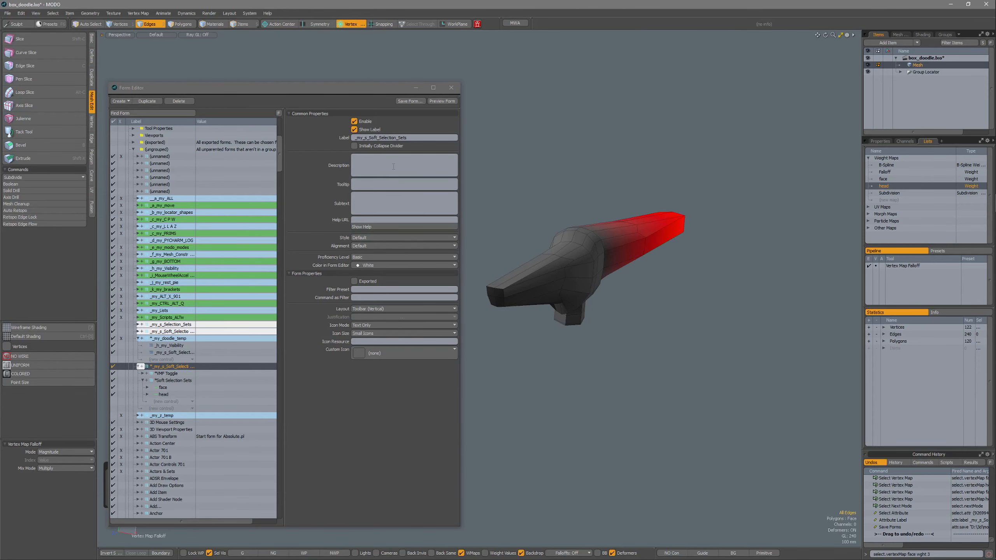
pyautogui.click(409, 100)
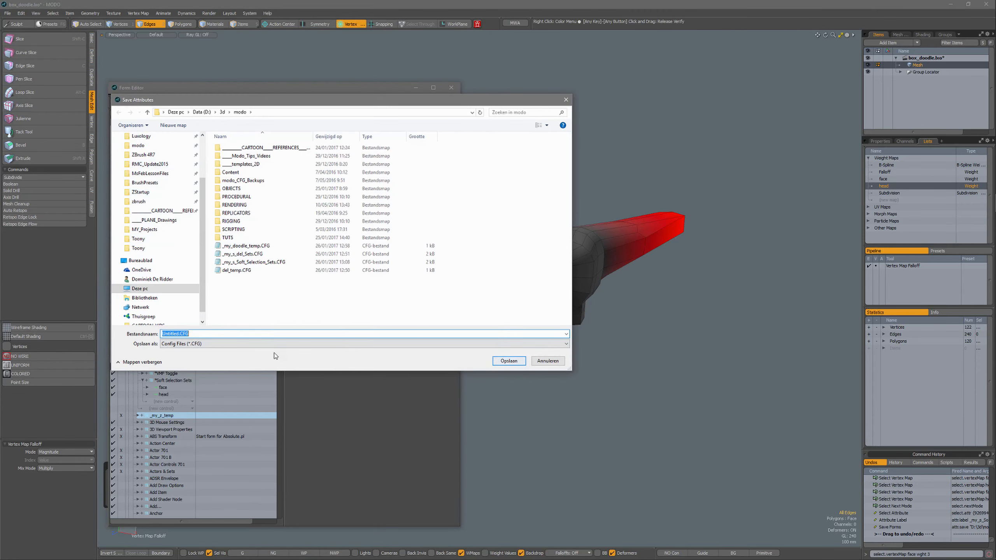
pyautogui.doubleClick(228, 149)
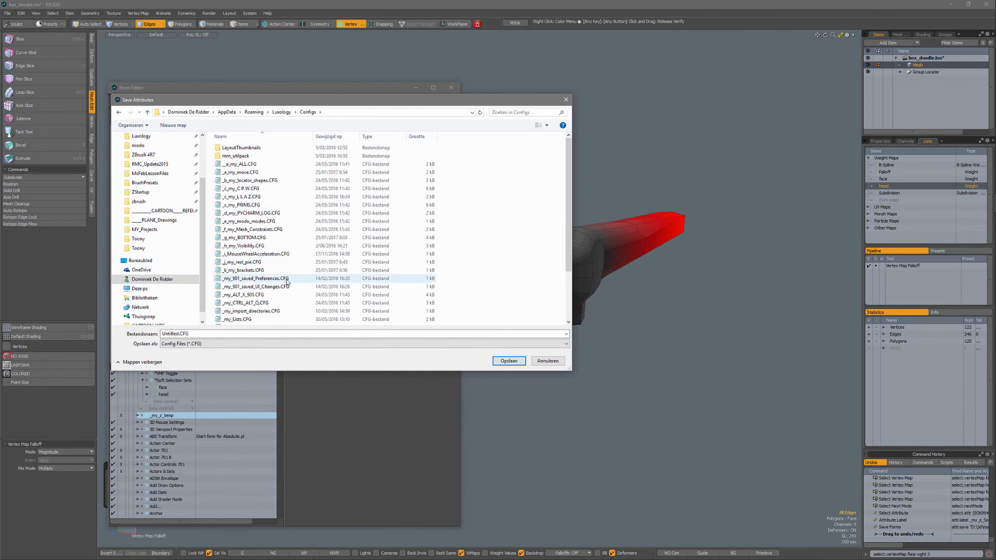
pyautogui.click(547, 362)
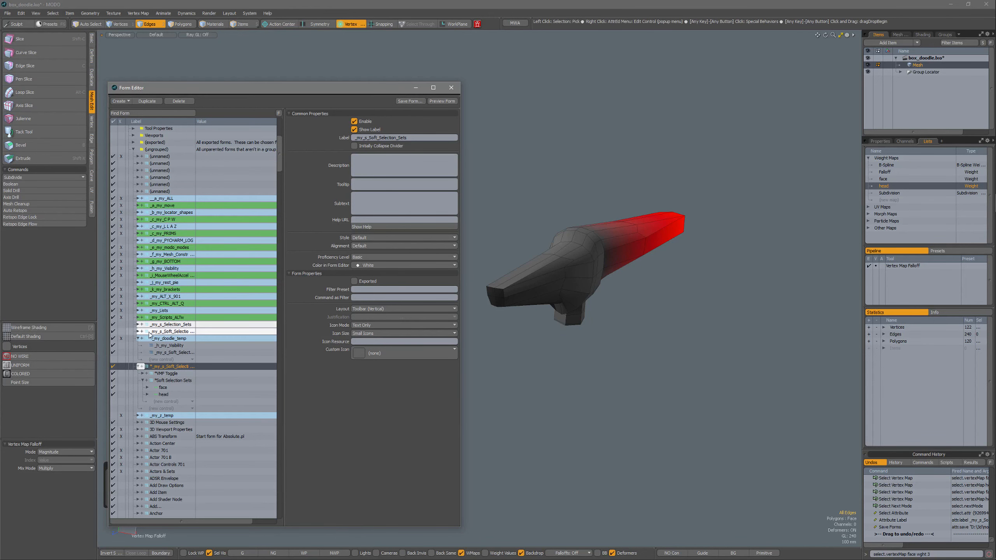
# Step: Expand the _my_s_Selection_Sets form and select it to examine its REPLACE_ME placeholder entries
pyautogui.click(137, 324)
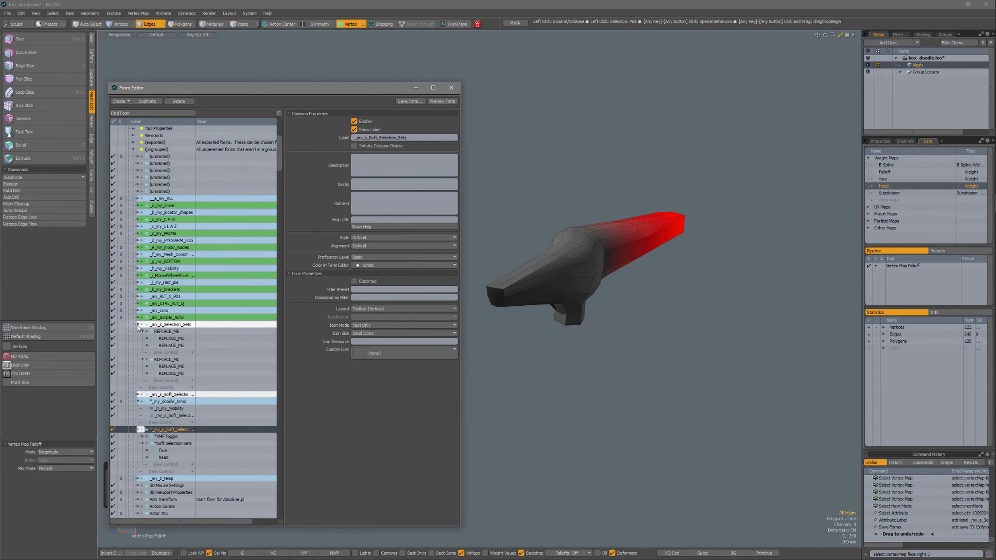
pyautogui.click(164, 325)
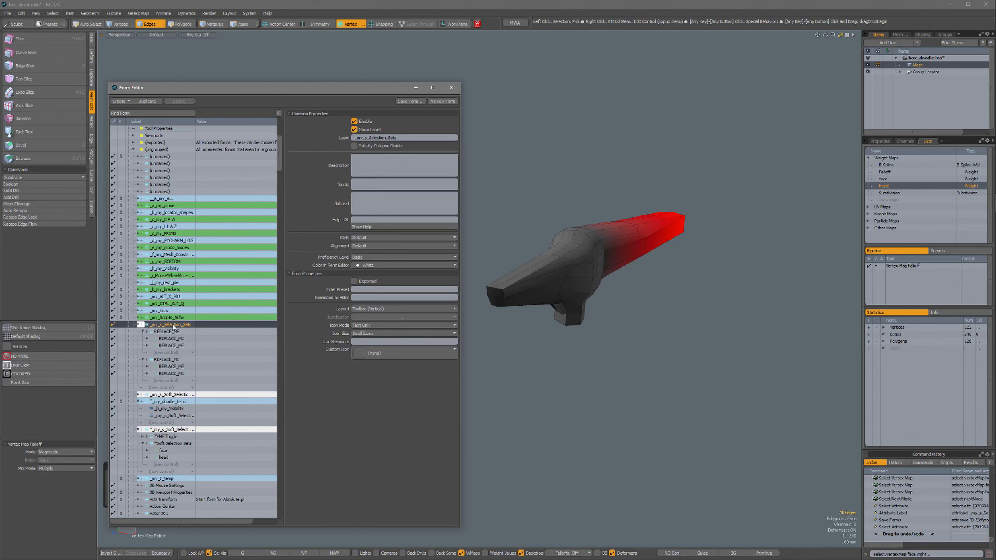
# Step: Examine the REPLACE_ME groups in _my_s_Selection_Sets and the commands of the first group's select and deselect entries
pyautogui.click(167, 332)
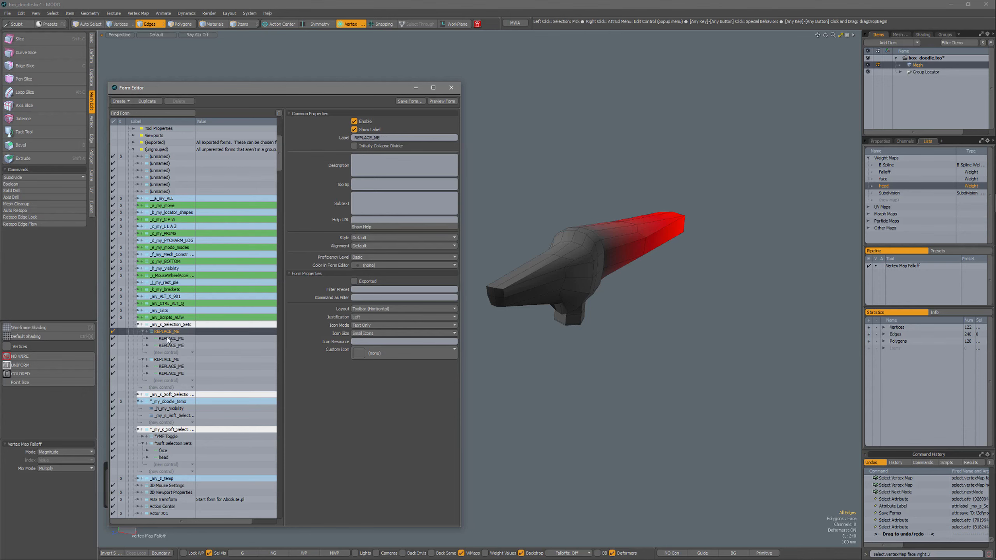
pyautogui.click(165, 360)
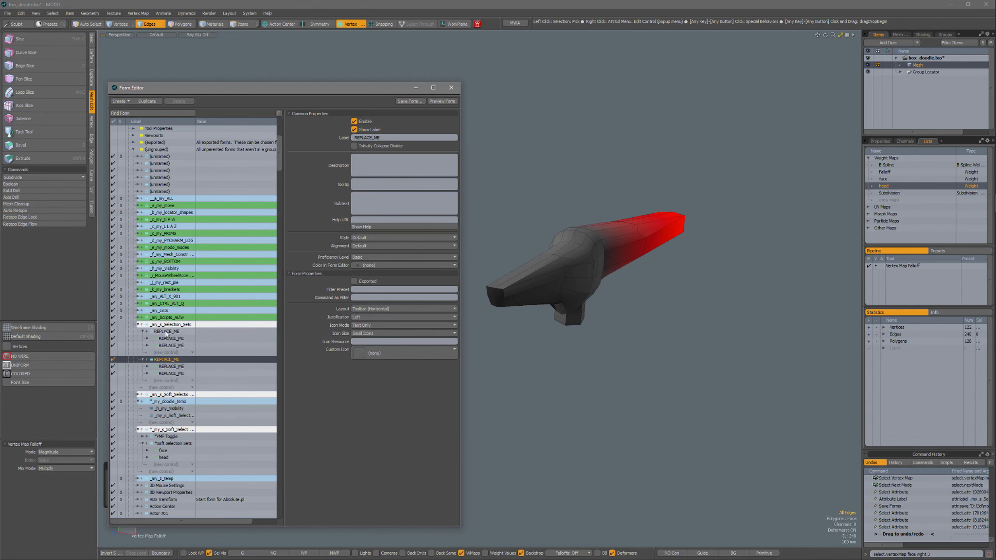
pyautogui.click(176, 325)
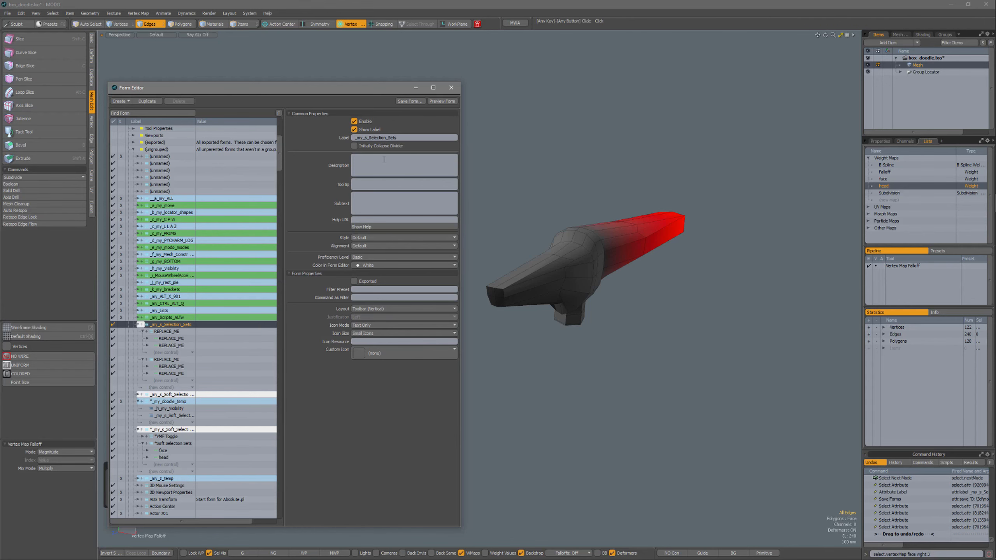
pyautogui.click(170, 339)
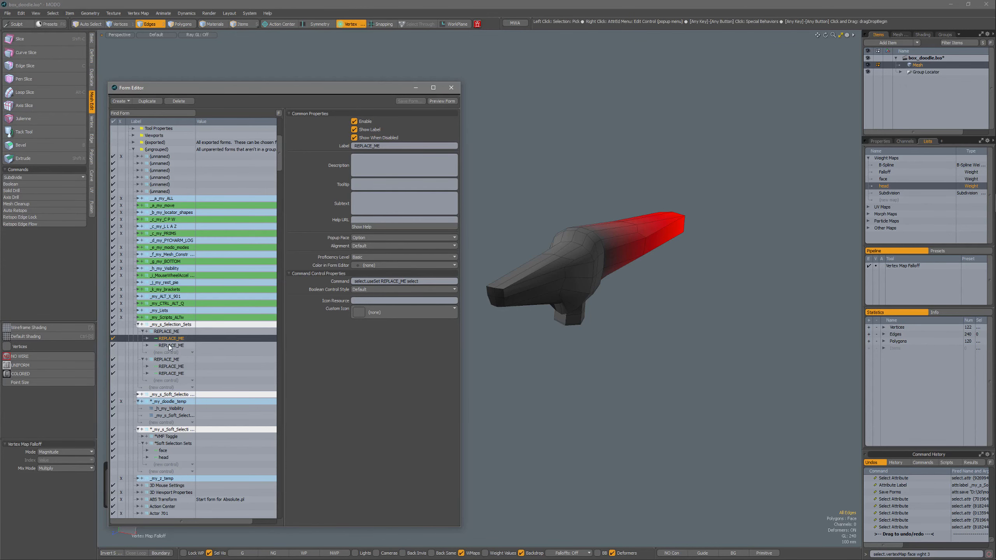
pyautogui.press('Down')
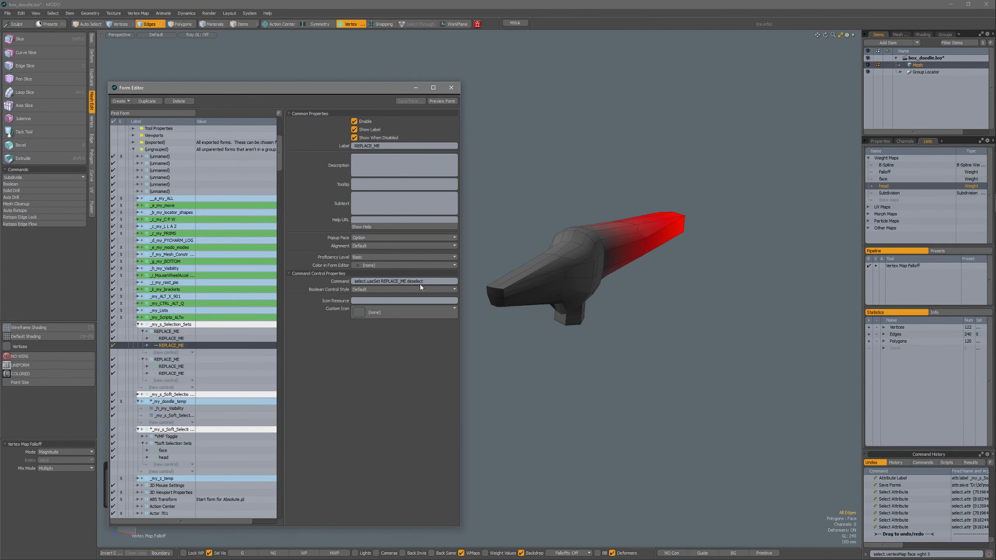
# Step: Preview the _my_s_Selection_Sets form as a detached popover beside the form editor, and close it
pyautogui.click(170, 325)
pyautogui.click(446, 101)
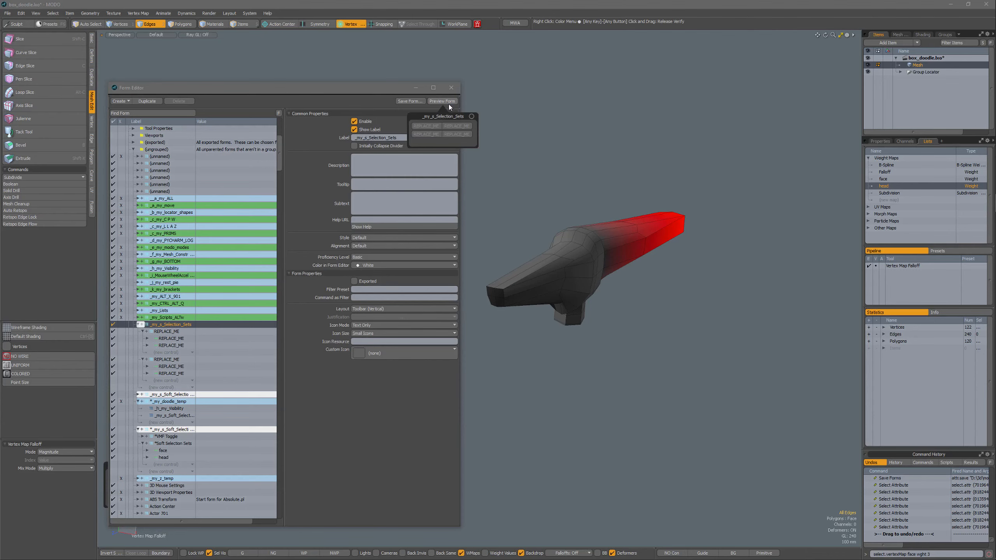
pyautogui.moveTo(451, 104); pyautogui.dragTo(535, 102)
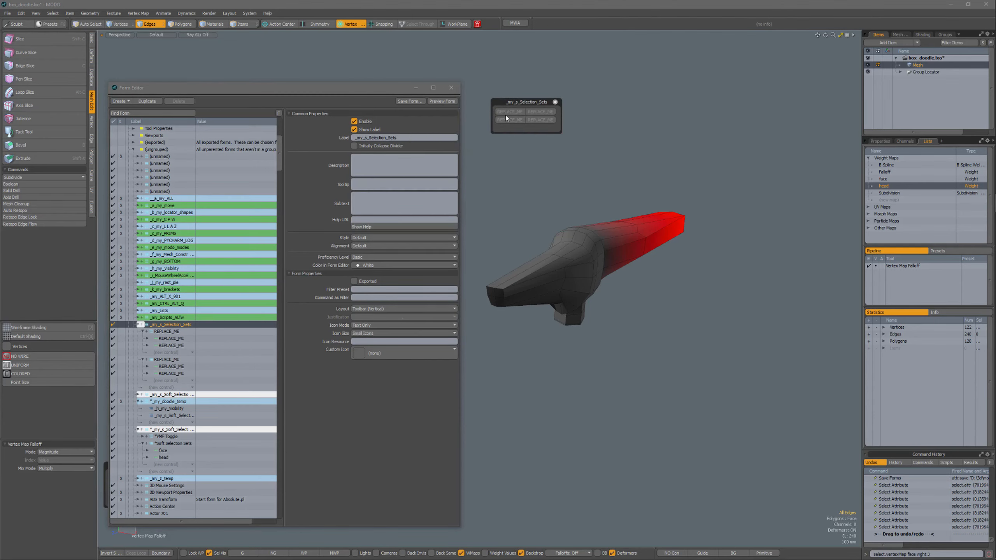
pyautogui.click(555, 101)
pyautogui.keyDown('alt'); pyautogui.moveTo(603, 266); pyautogui.dragTo(575, 268); pyautogui.keyUp('alt')
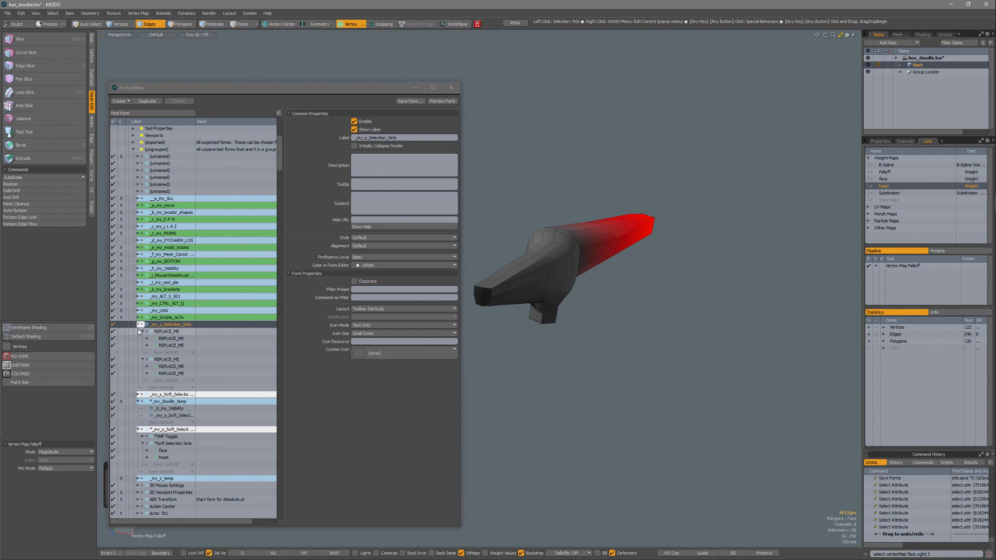
# Step: Collapse the soft selection forms, _my_doodle_temp and _my_s_Selection_Sets in the form tree
pyautogui.keyDown('shift'); pyautogui.click(138, 395); pyautogui.keyUp('shift')
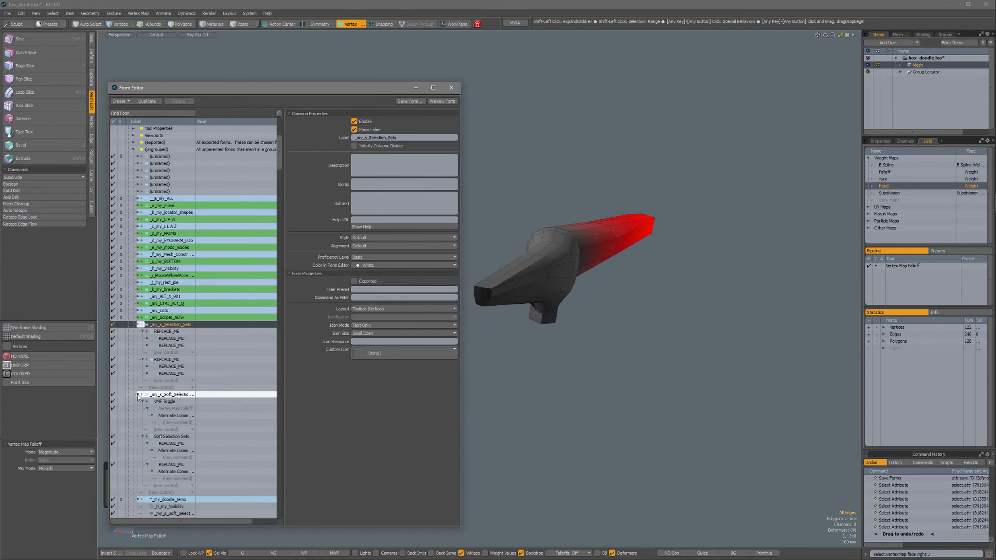
pyautogui.click(138, 395)
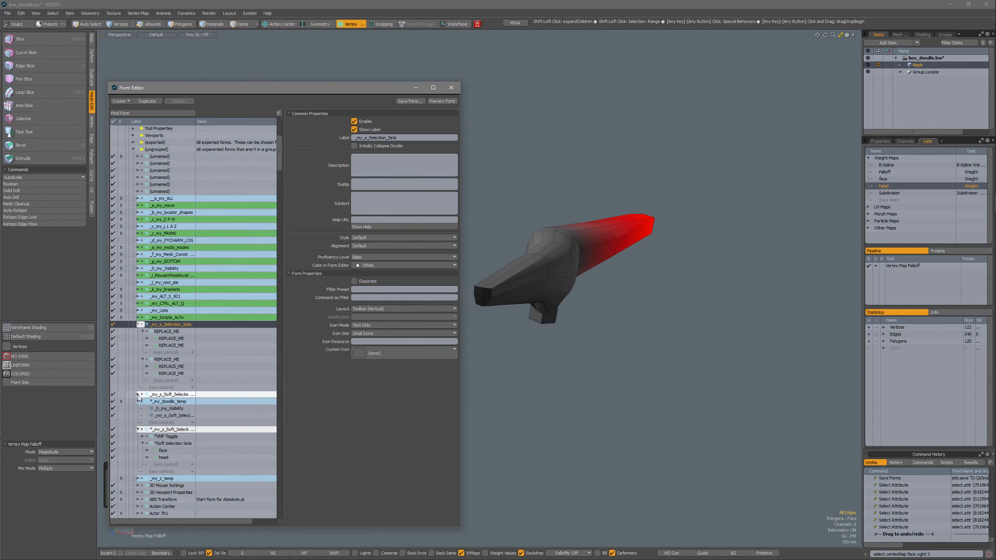
pyautogui.click(138, 430)
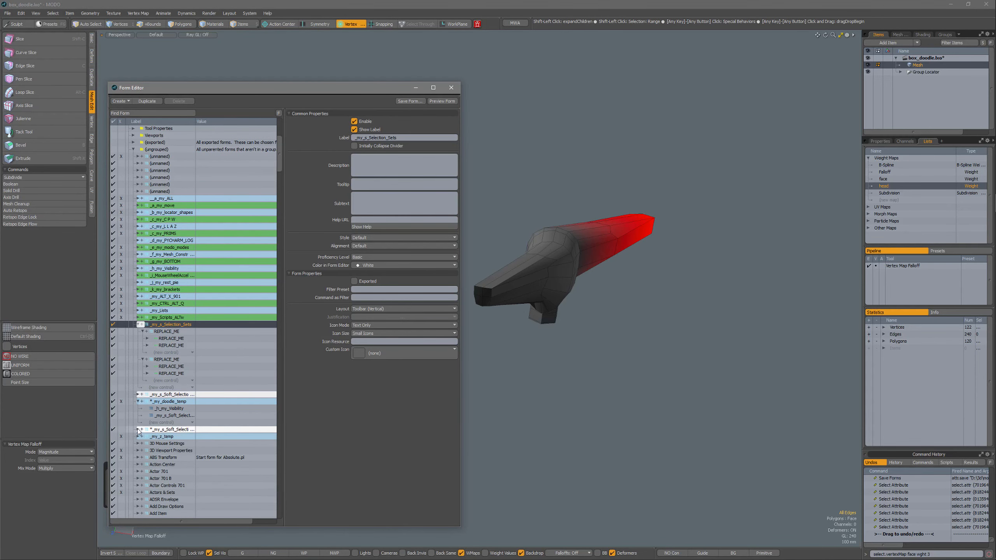
pyautogui.click(138, 402)
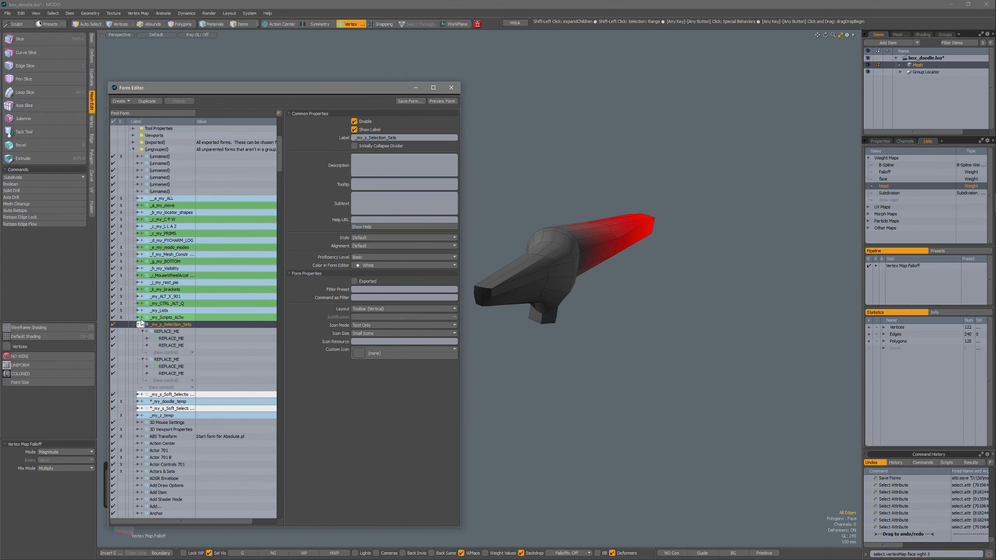
pyautogui.click(138, 325)
pyautogui.press('2')
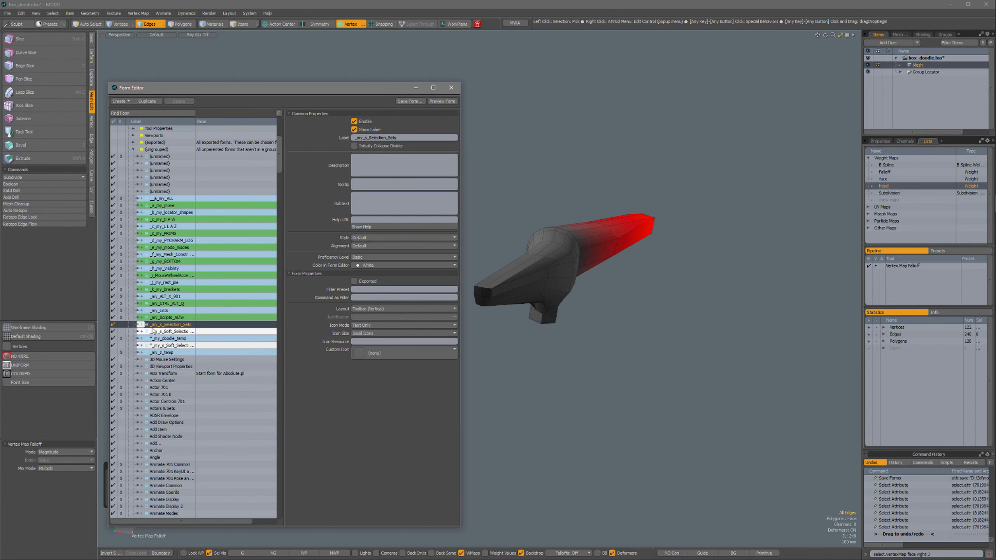
# Step: Expand the _my_s_Selection_Sets form and set its form editor color to Ultramarine
pyautogui.click(139, 326)
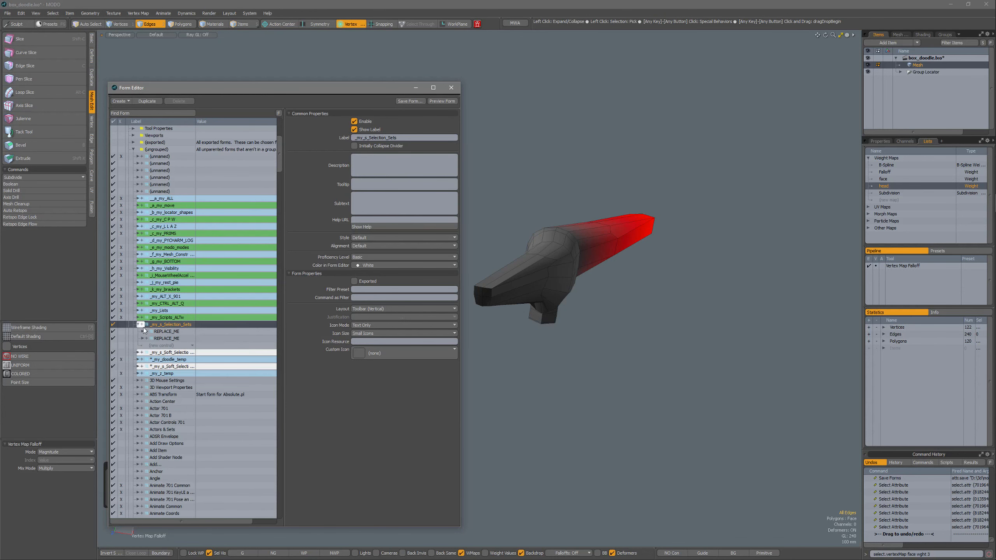
pyautogui.rightClick(141, 328)
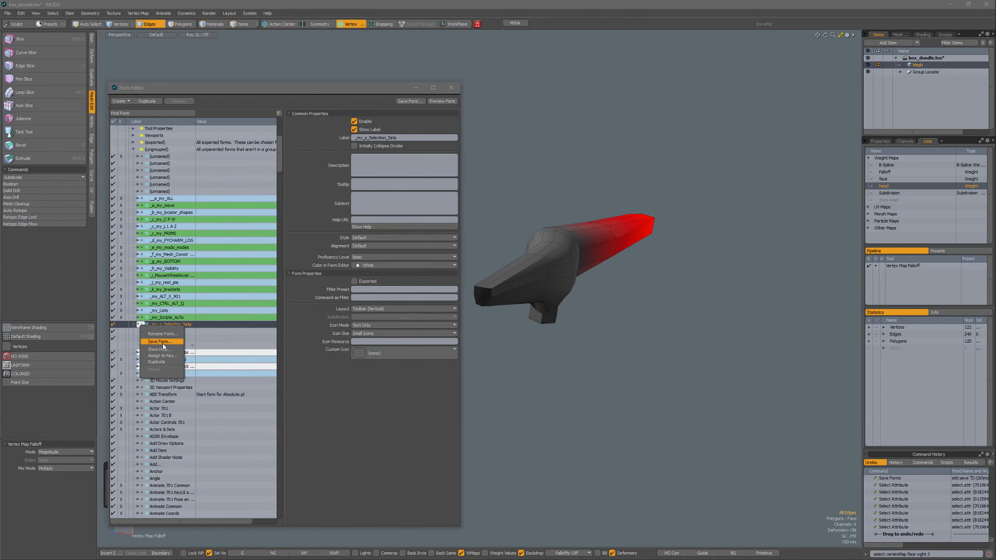
pyautogui.click(315, 392)
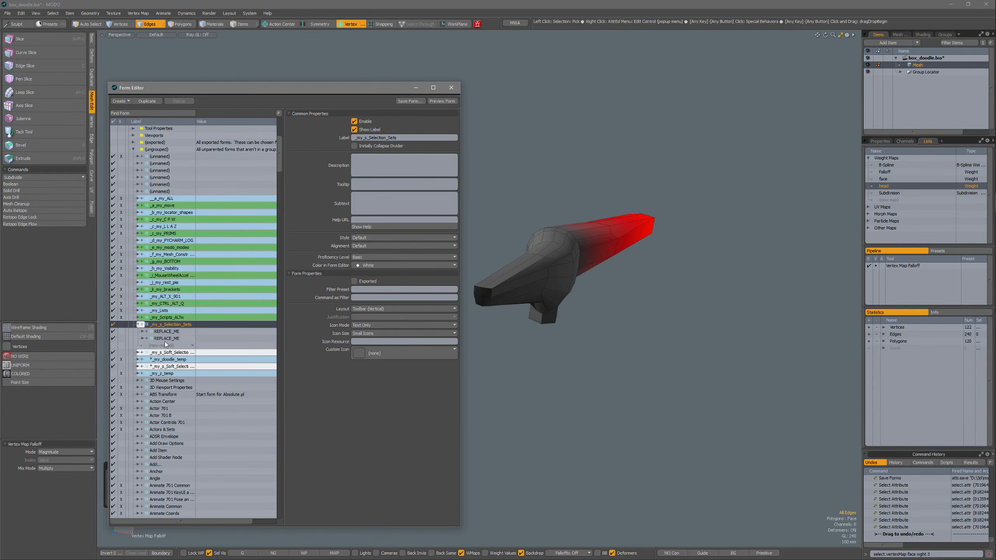
pyautogui.click(375, 265)
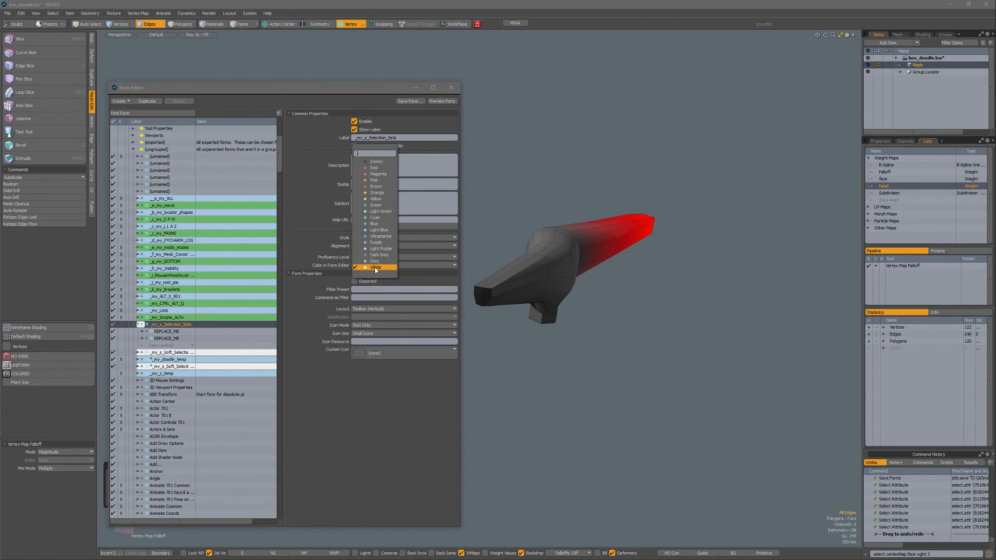
pyautogui.click(380, 237)
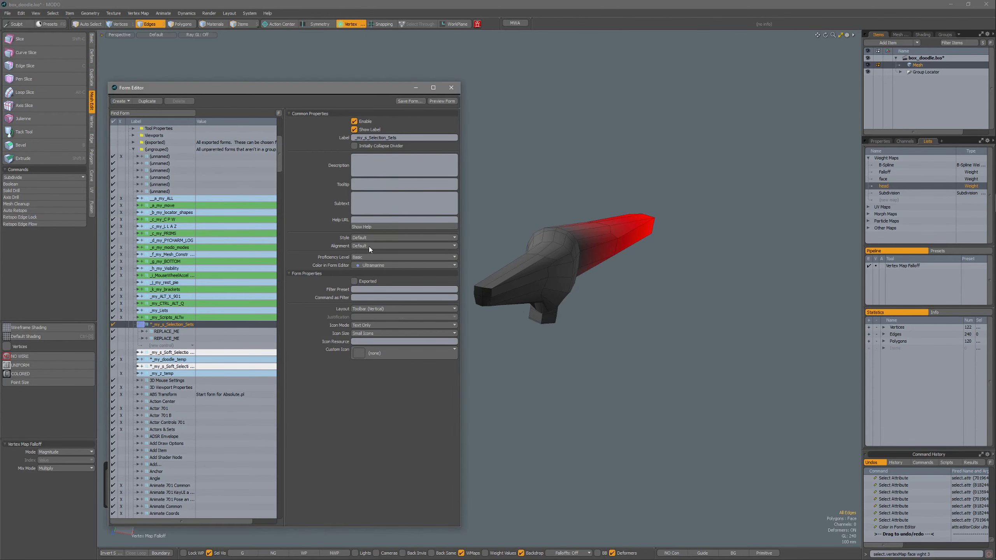
# Step: Duplicate the _my_s_Selection_Sets form and collapse the original, leaving the copy expanded
pyautogui.click(198, 324)
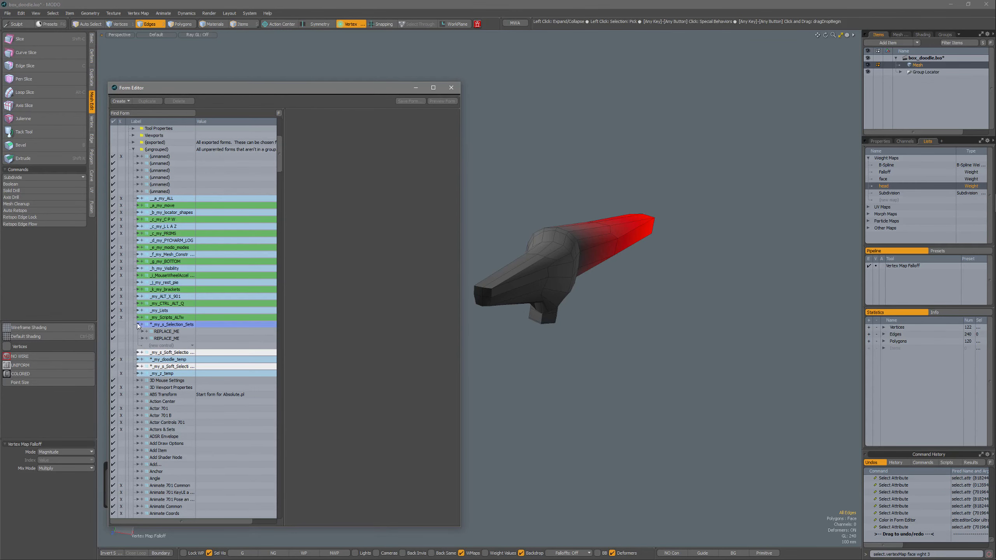
pyautogui.rightClick(164, 328)
pyautogui.click(162, 362)
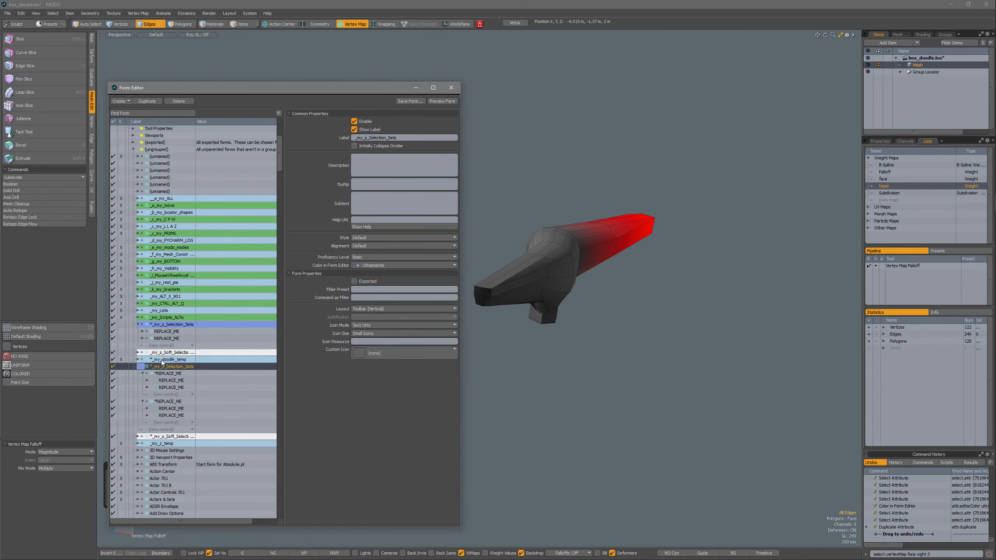
pyautogui.rightClick(163, 368)
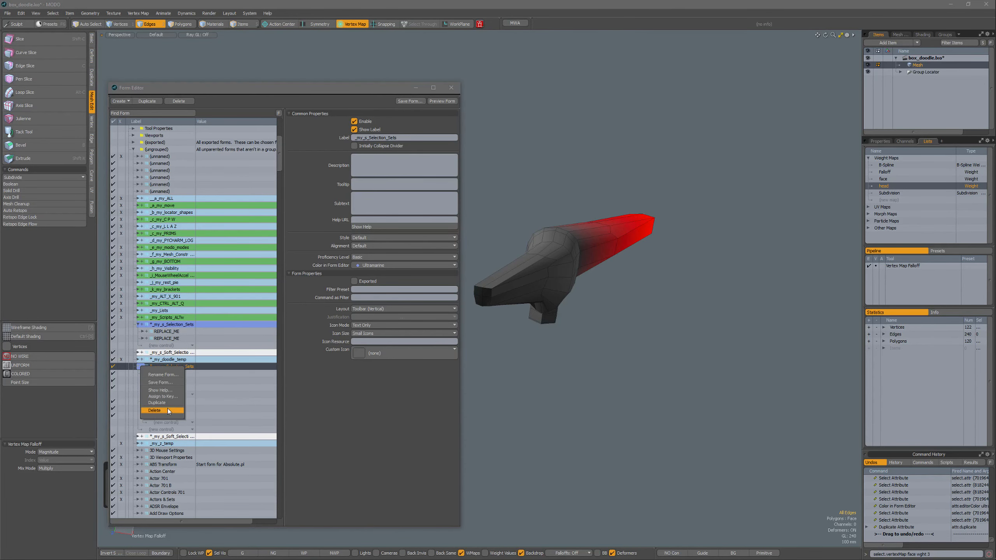
pyautogui.click(286, 419)
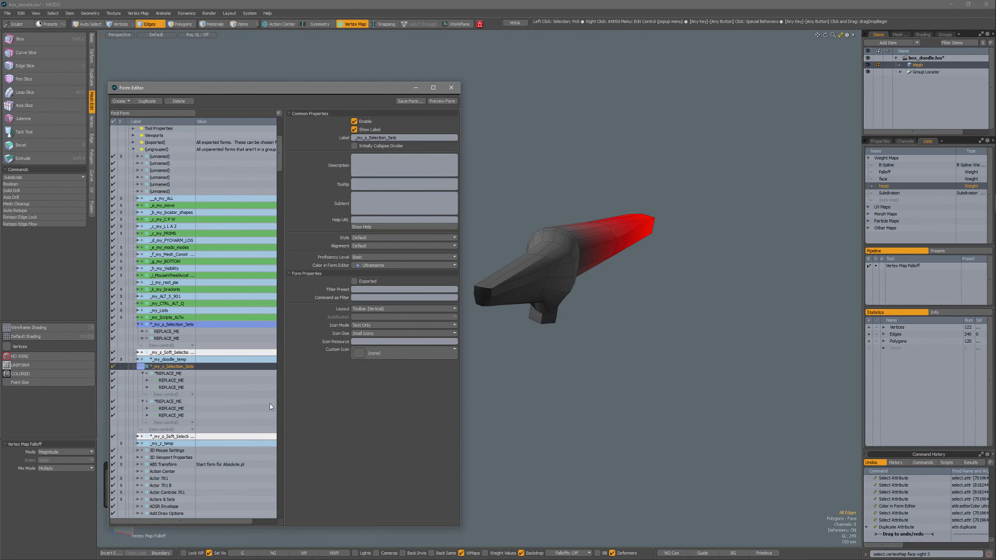
pyautogui.click(138, 325)
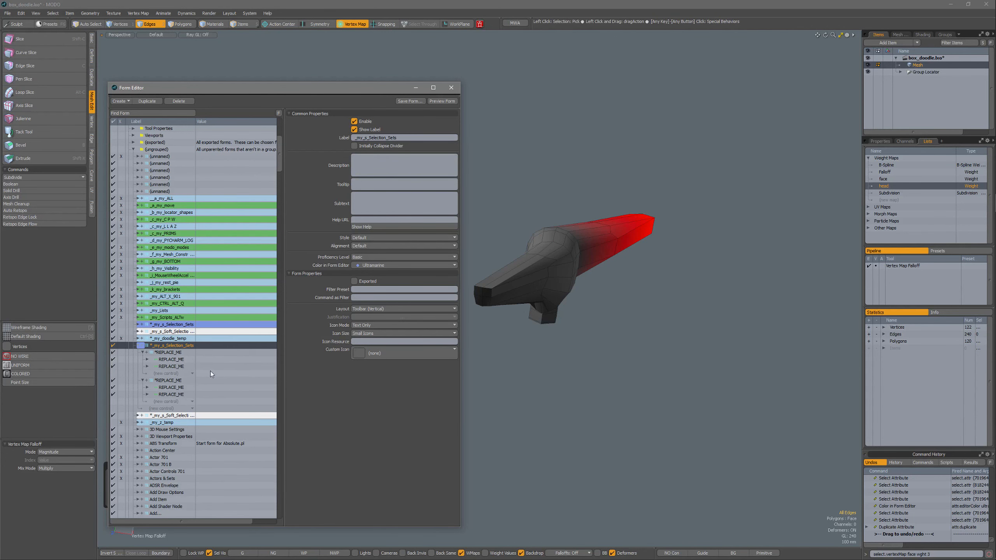
# Step: Relabel the first REPLACE_ME group in the duplicated form as face, keeping its label shown
pyautogui.click(170, 353)
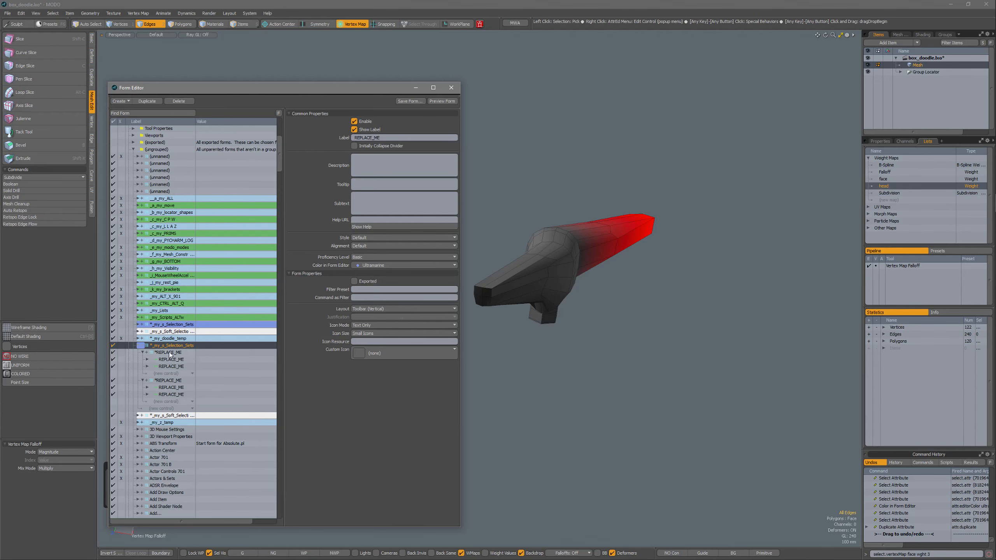
pyautogui.click(395, 133)
pyautogui.click(390, 138)
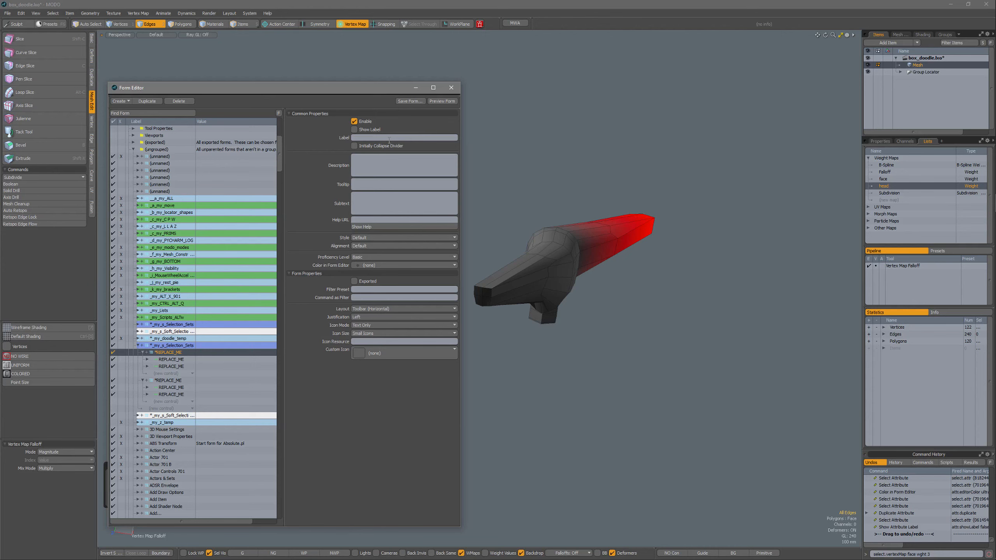
pyautogui.click(354, 130)
pyautogui.click(386, 140)
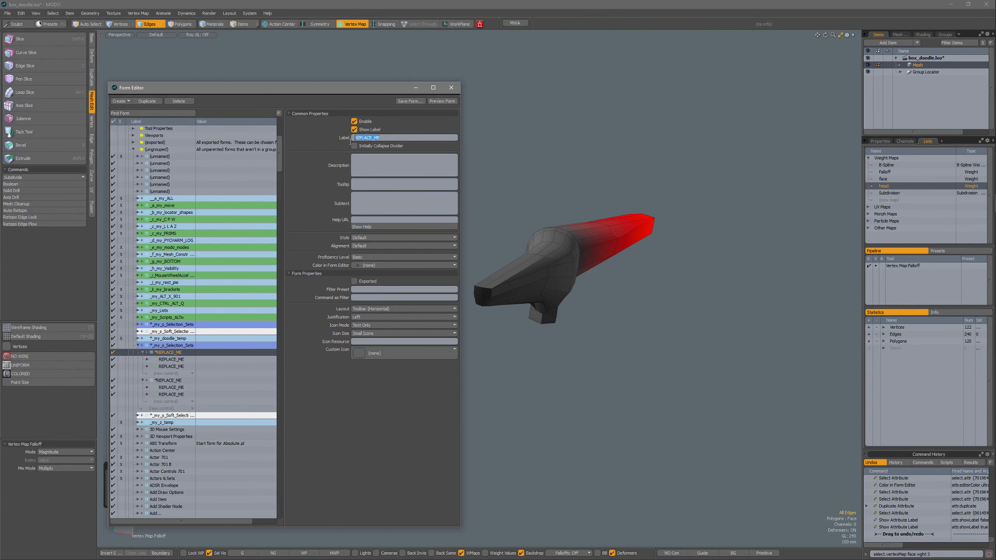
pyautogui.write('face')
pyautogui.press('Return')
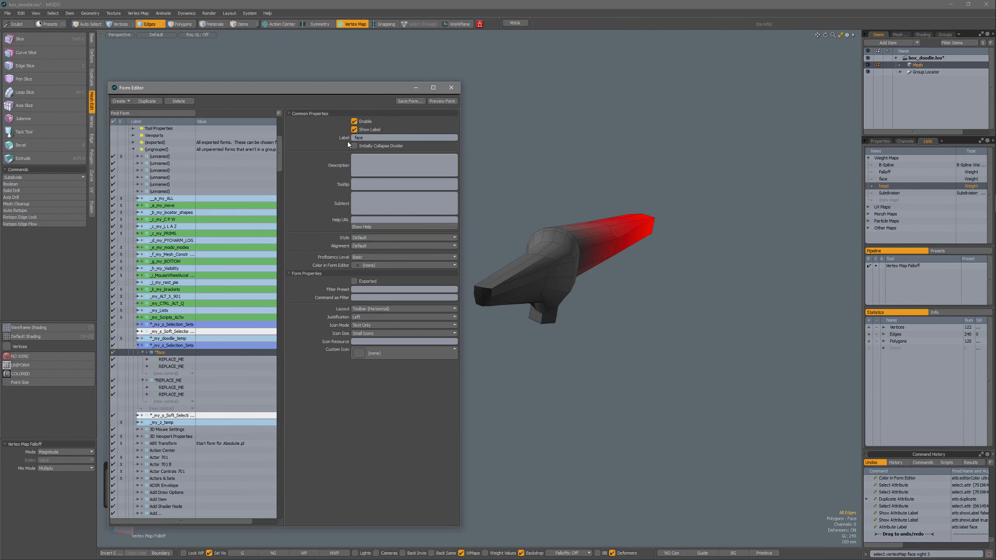
# Step: Label the face group's first entry face and change its command to select.useSet face select
pyautogui.click(183, 359)
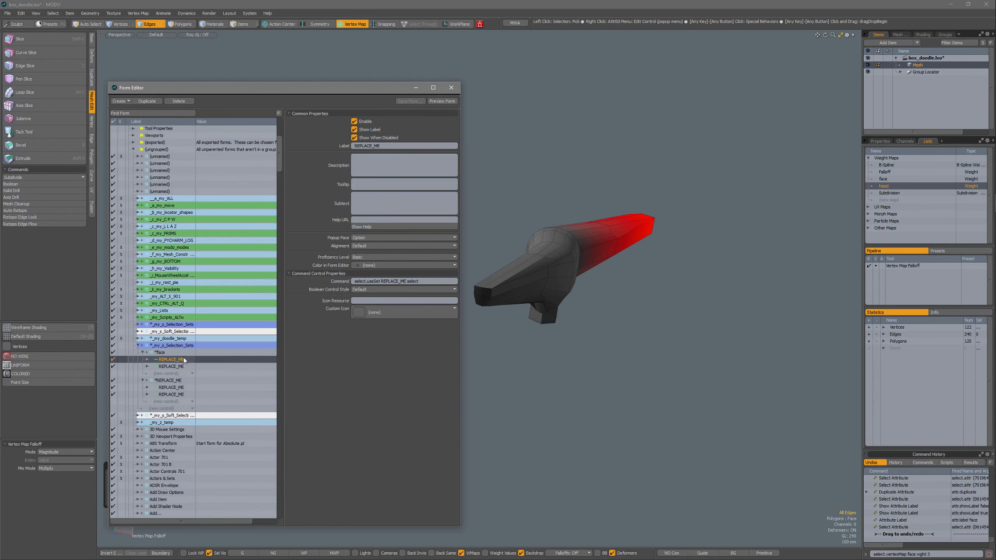
pyautogui.click(385, 146)
pyautogui.write('face')
pyautogui.press('Return')
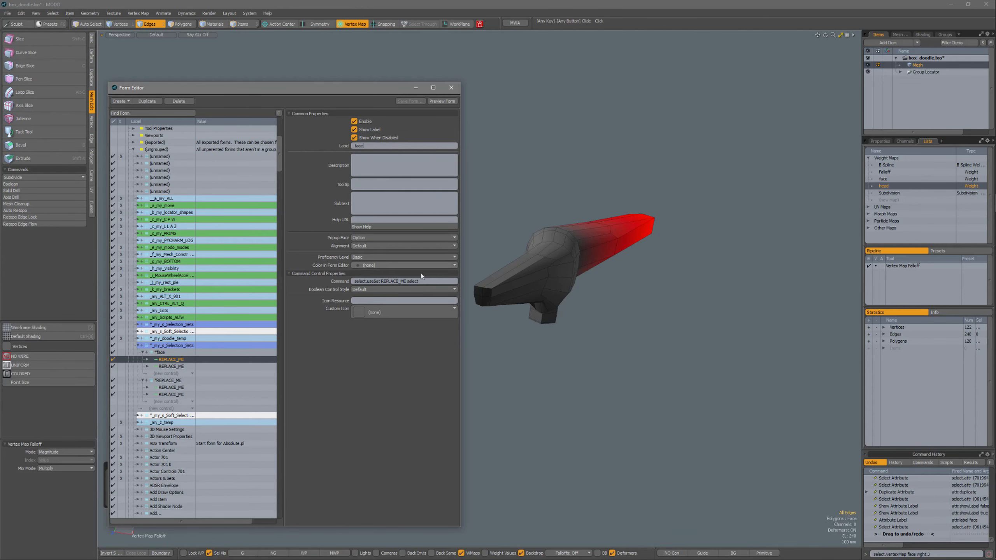
pyautogui.doubleClick(392, 281)
pyautogui.write('face')
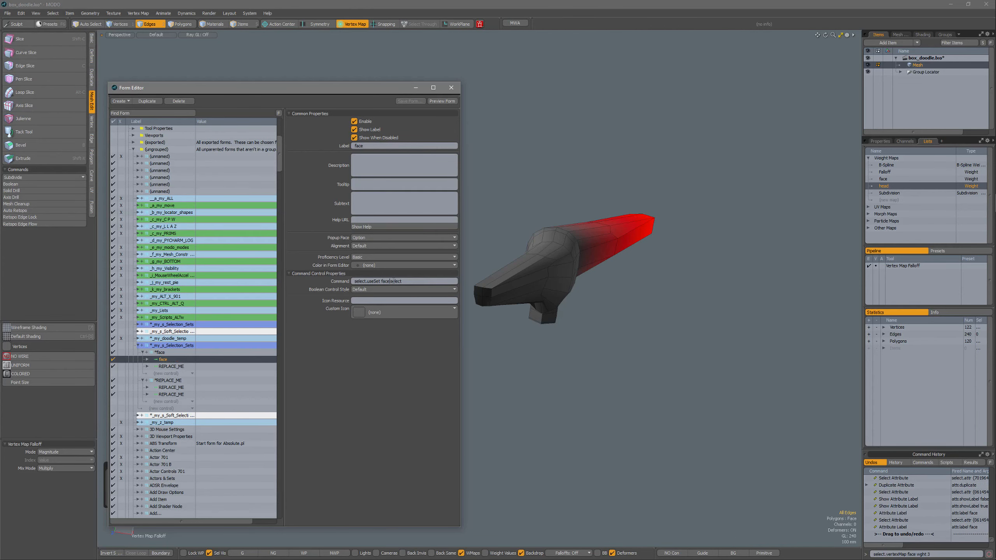
# Step: Label the face group's second entry face and change its command to select.useSet face deselect
pyautogui.click(176, 367)
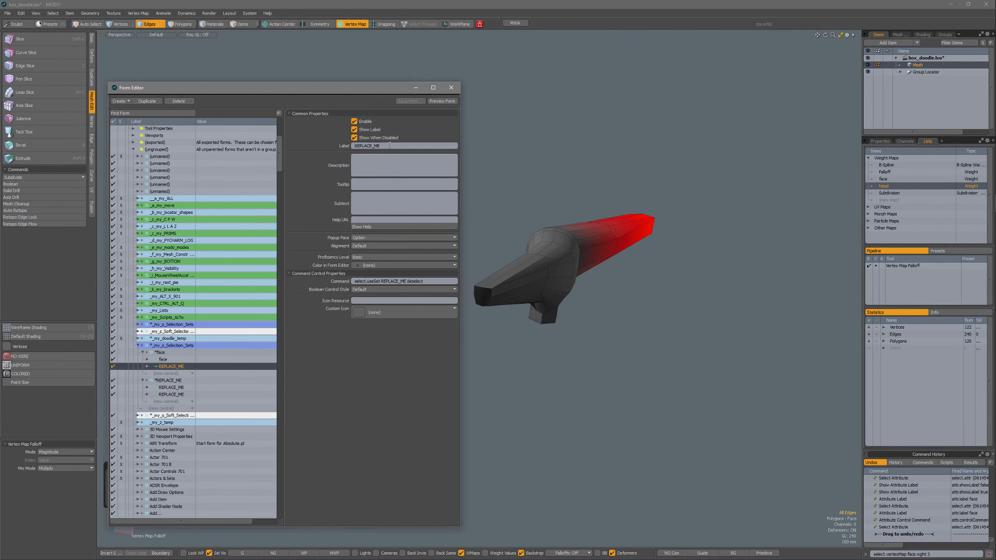
pyautogui.doubleClick(349, 147)
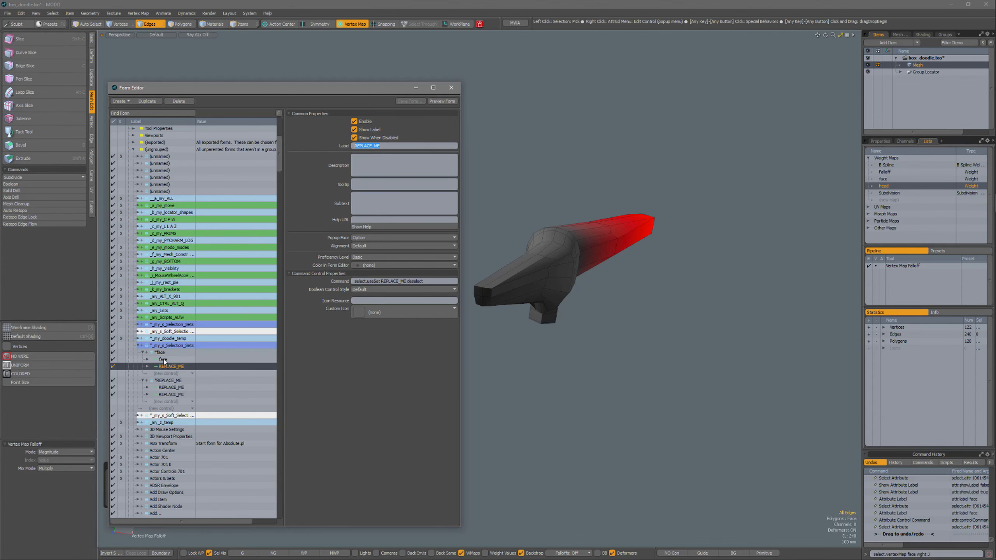
pyautogui.write('face')
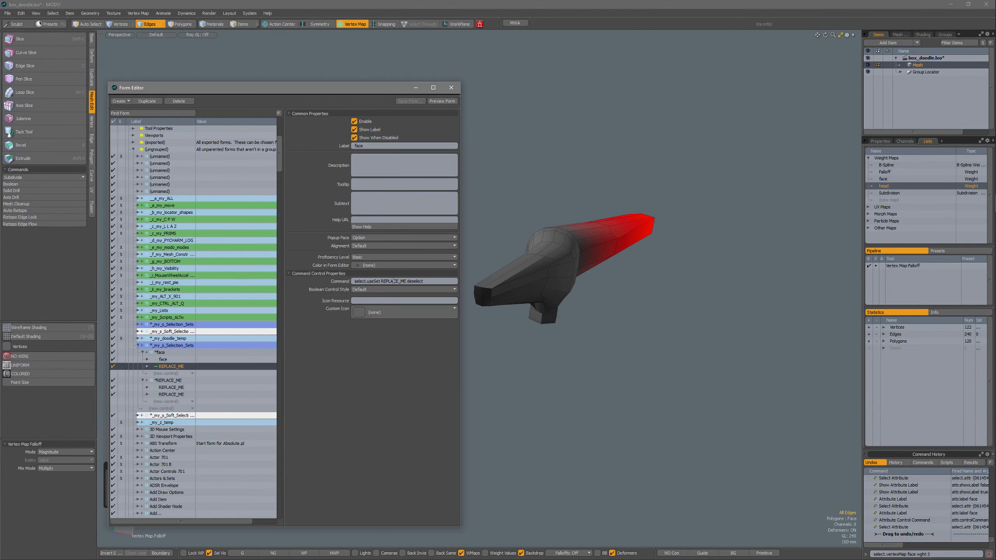
pyautogui.doubleClick(392, 281)
pyautogui.write('face')
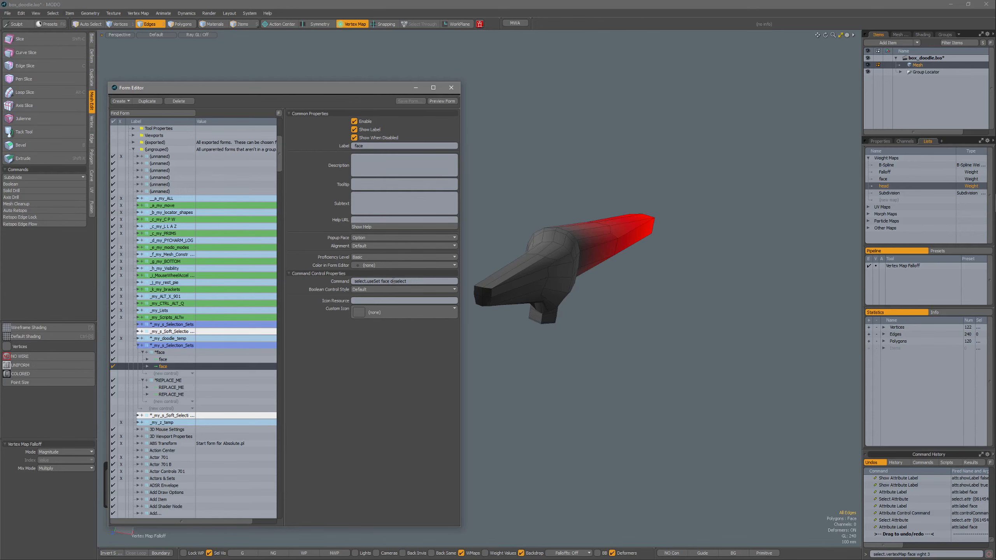
pyautogui.press('Return')
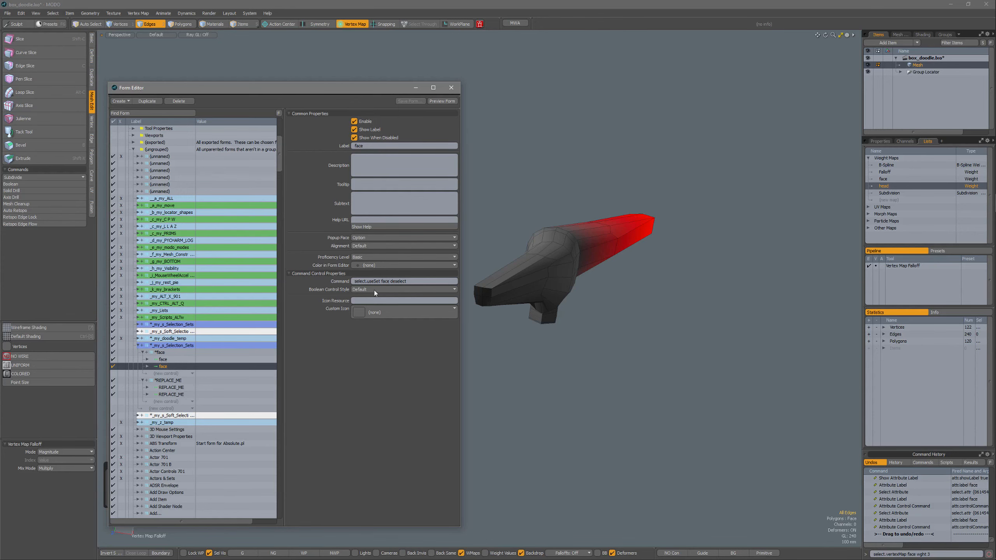
# Step: Relabel the remaining REPLACE_ME group in the duplicated selection sets form as head
pyautogui.click(169, 380)
pyautogui.doubleClick(390, 137)
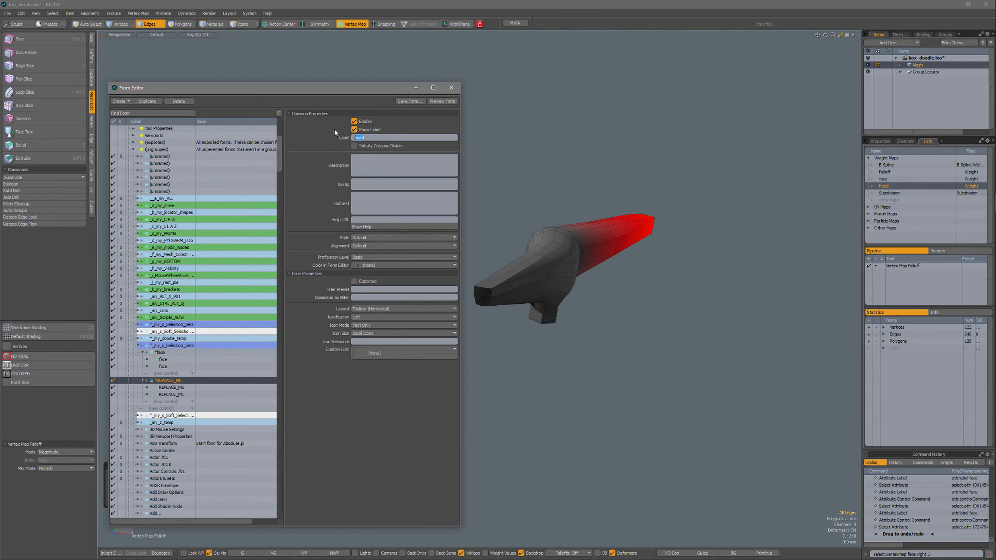
pyautogui.write('head')
pyautogui.press('Return')
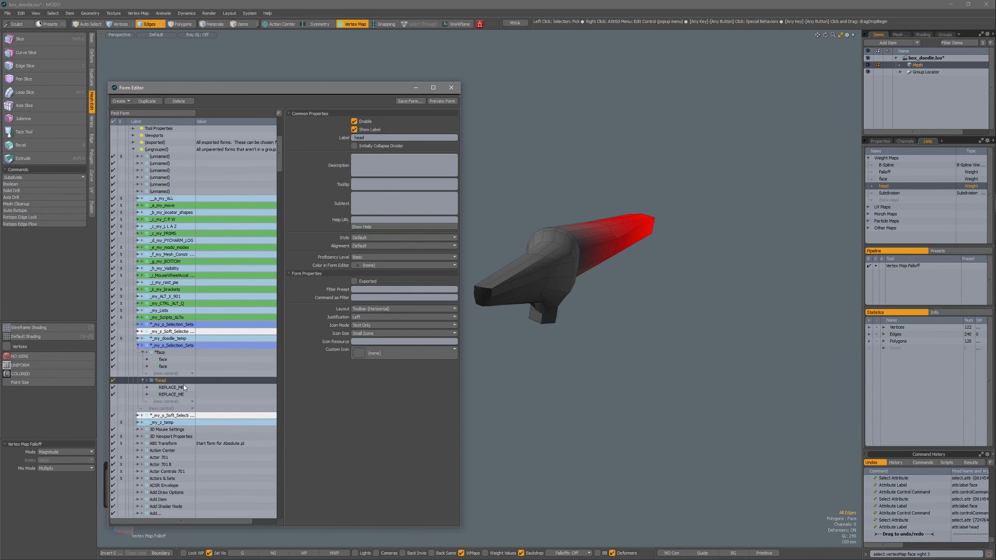
# Step: Label the head group's first entry head and change its command to select.useSet head select
pyautogui.click(176, 388)
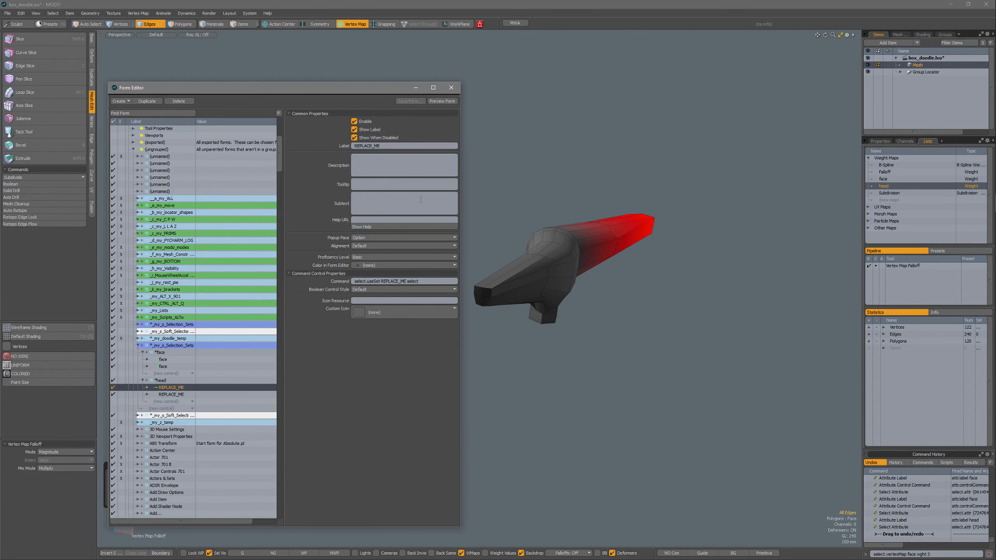
pyautogui.doubleClick(385, 146)
pyautogui.write('head')
pyautogui.press('Return')
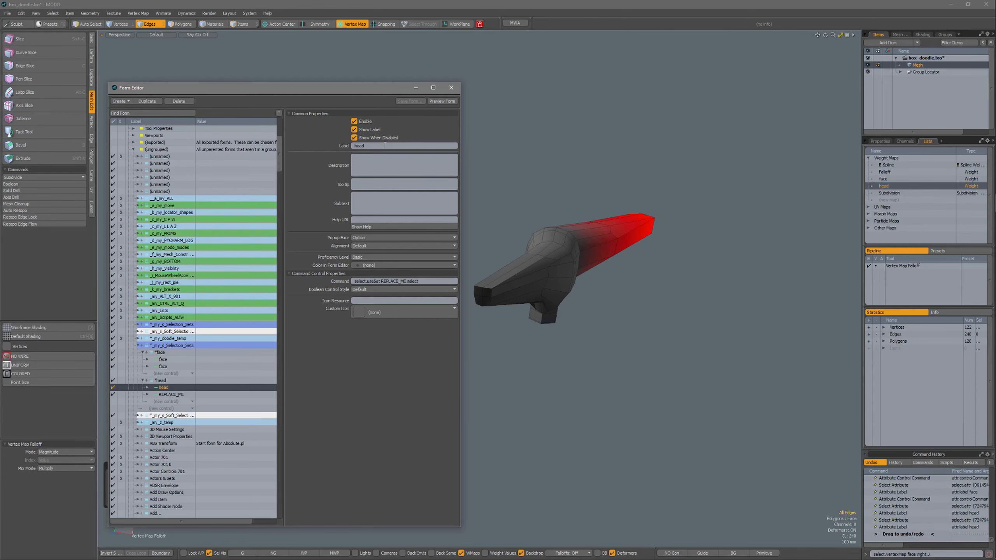
pyautogui.doubleClick(393, 282)
pyautogui.write('head')
pyautogui.press('Return')
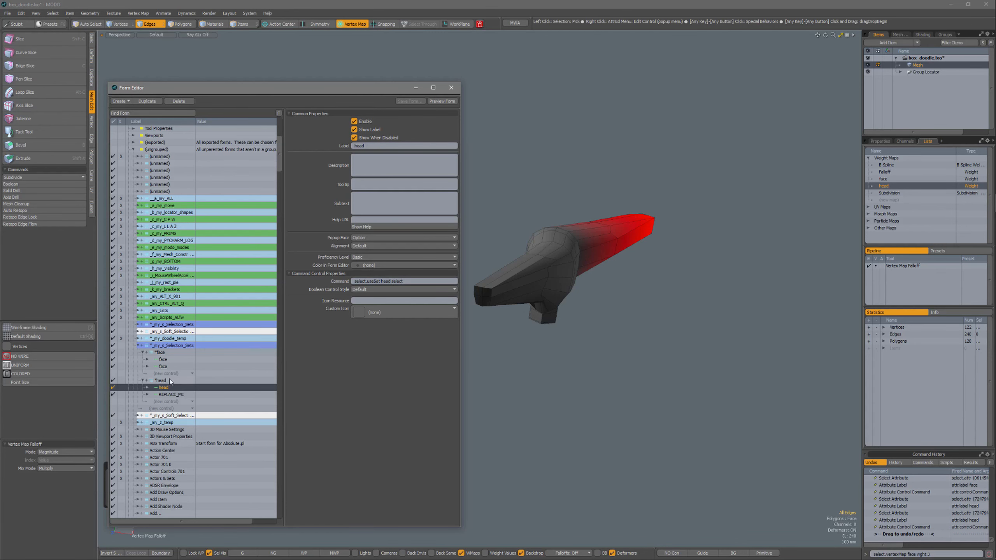
# Step: Label the head group's second entry head and change its command to select.useSet head deselect
pyautogui.click(171, 394)
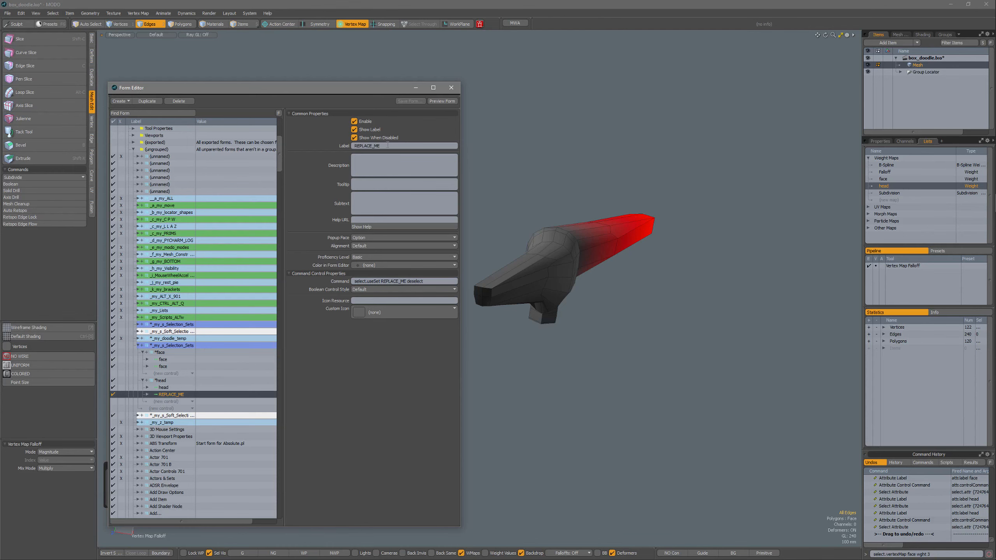
pyautogui.click(366, 146)
pyautogui.write('head')
pyautogui.press('Return')
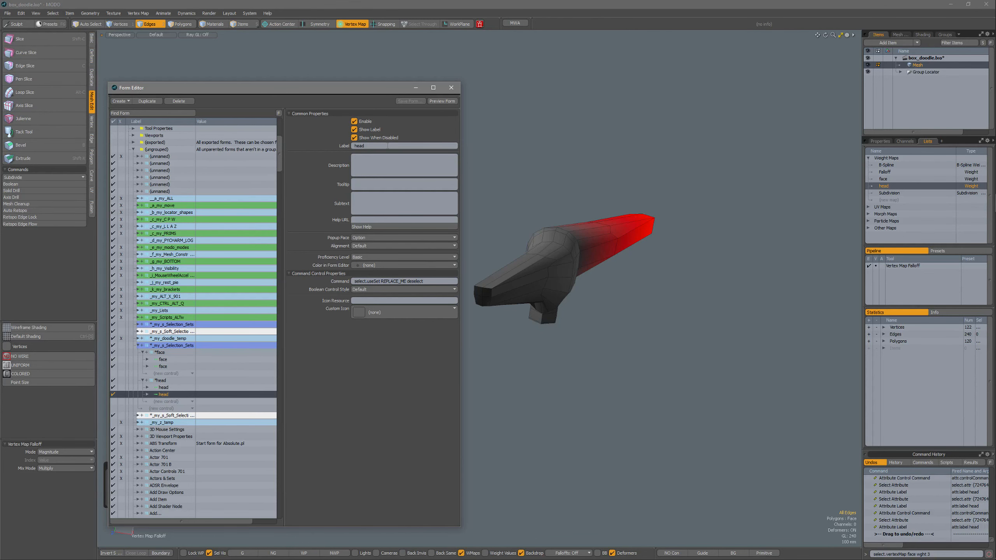
pyautogui.click(395, 281)
pyautogui.doubleClick(395, 281)
pyautogui.write('head')
pyautogui.press('Return')
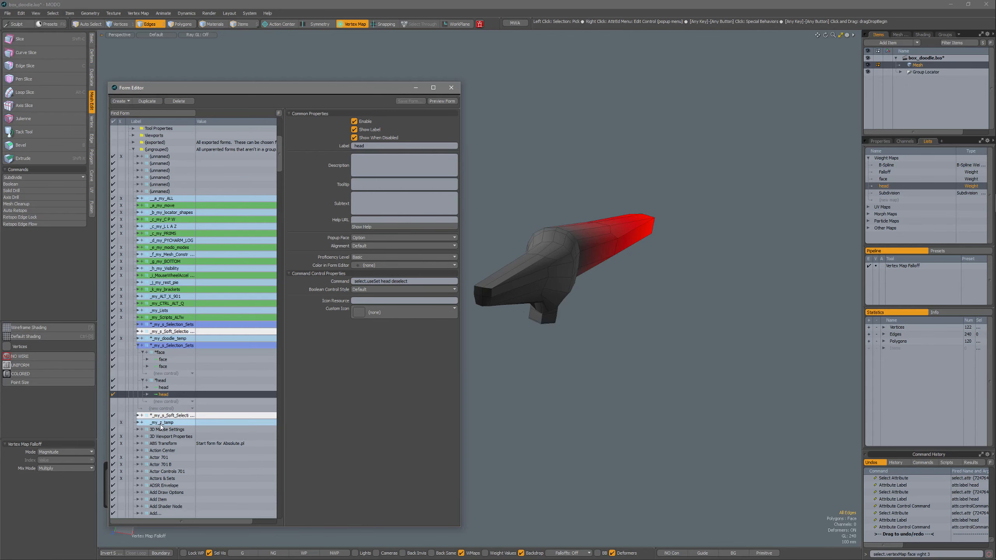
# Step: Expand the _my_doodle_temp form and add the duplicated _my_s_Selection_Sets form to it as a form reference
pyautogui.click(138, 339)
pyautogui.click(165, 361)
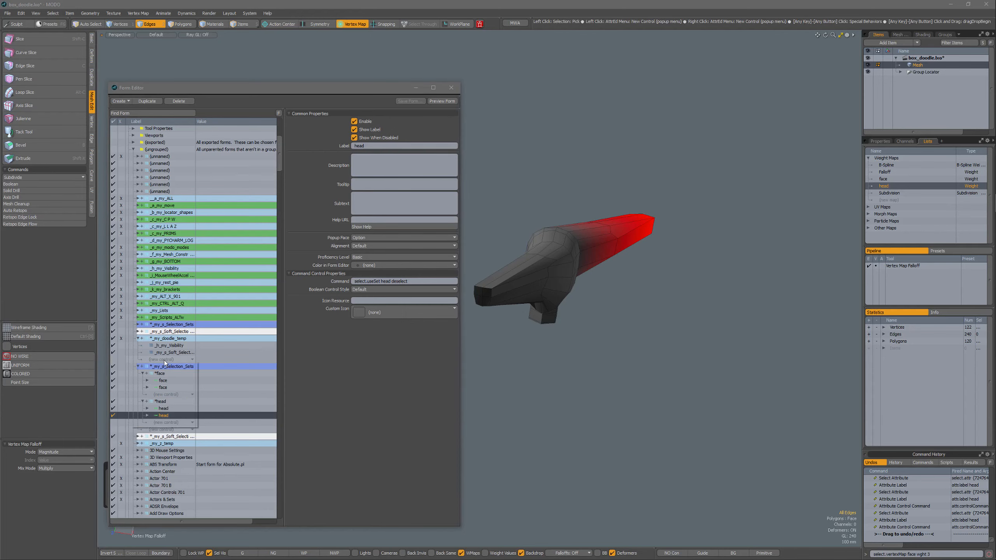
pyautogui.click(164, 391)
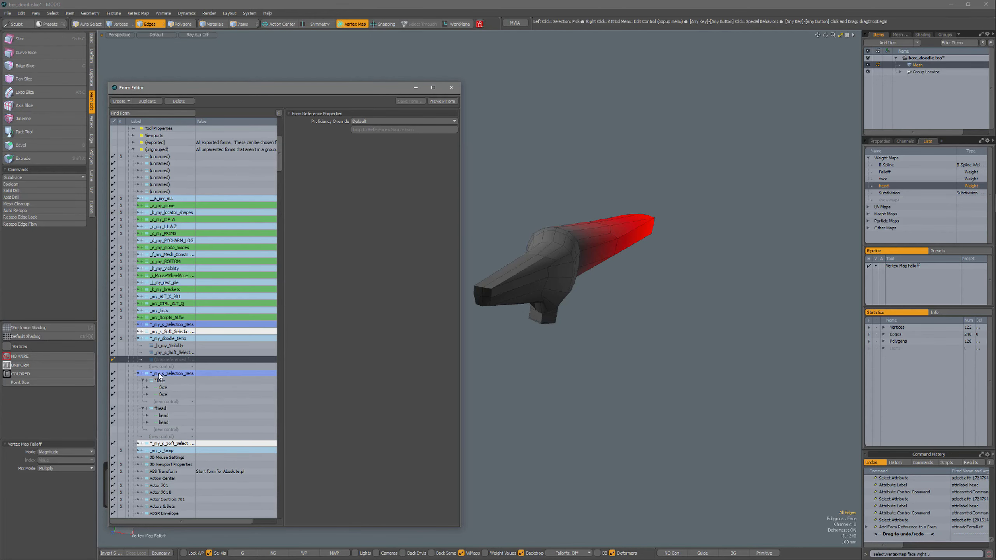
pyautogui.click(164, 374)
pyautogui.moveTo(164, 376); pyautogui.dragTo(165, 361)
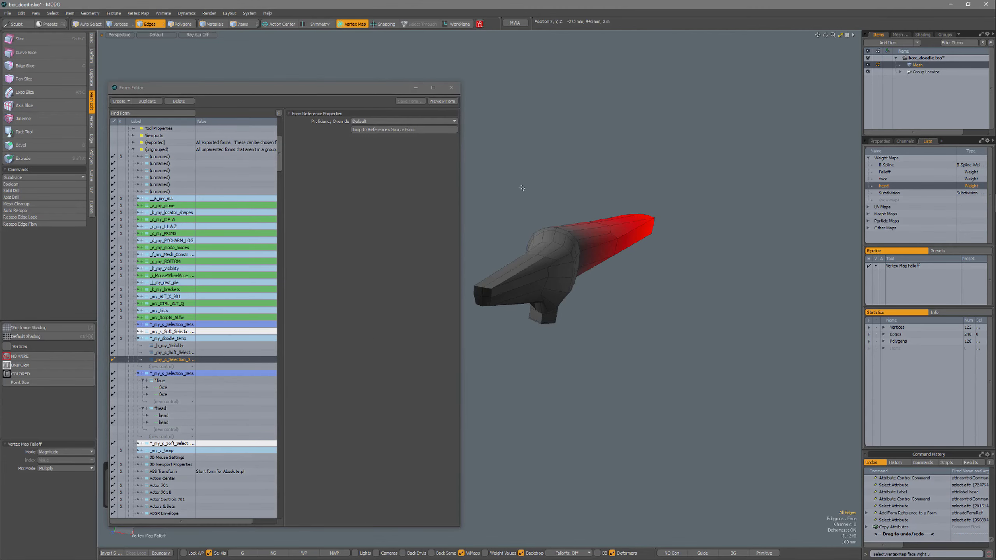
# Step: Minimize the Form Editor, then open the _my_s_Selection_Sets form over the viewport and try its face select entry
pyautogui.click(415, 88)
pyautogui.hotkey('alt', 'd')
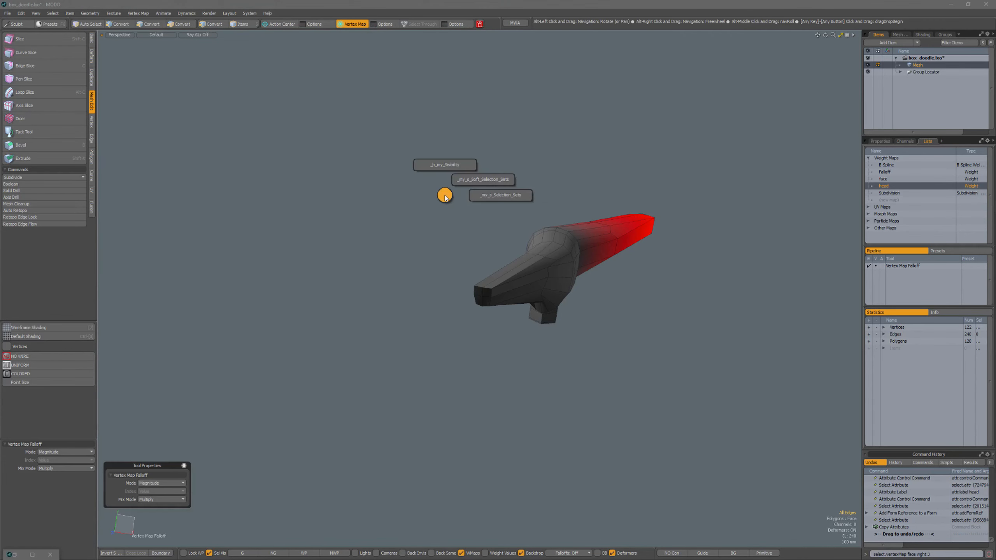
pyautogui.click(490, 198)
pyautogui.moveTo(497, 177); pyautogui.dragTo(243, 194)
pyautogui.click(210, 201)
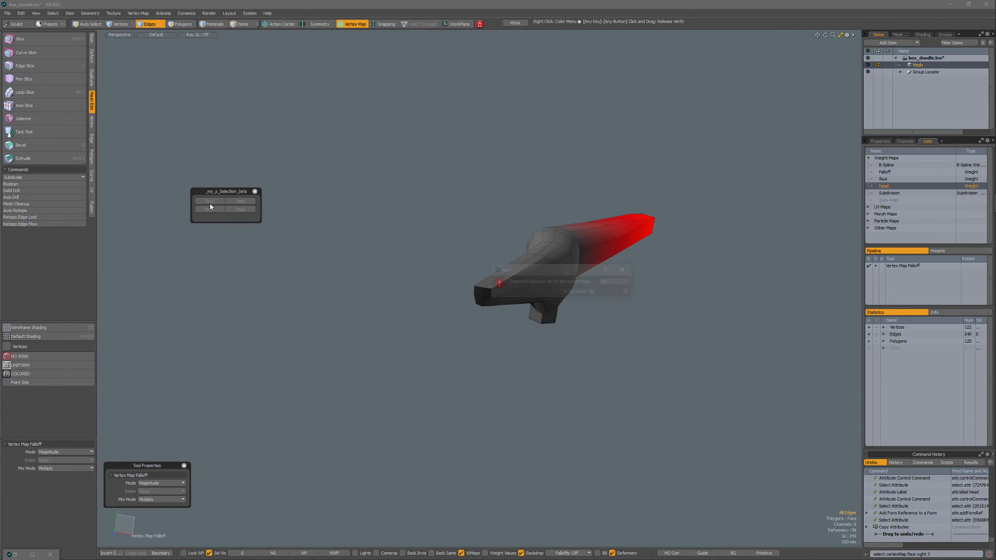
pyautogui.click(625, 280)
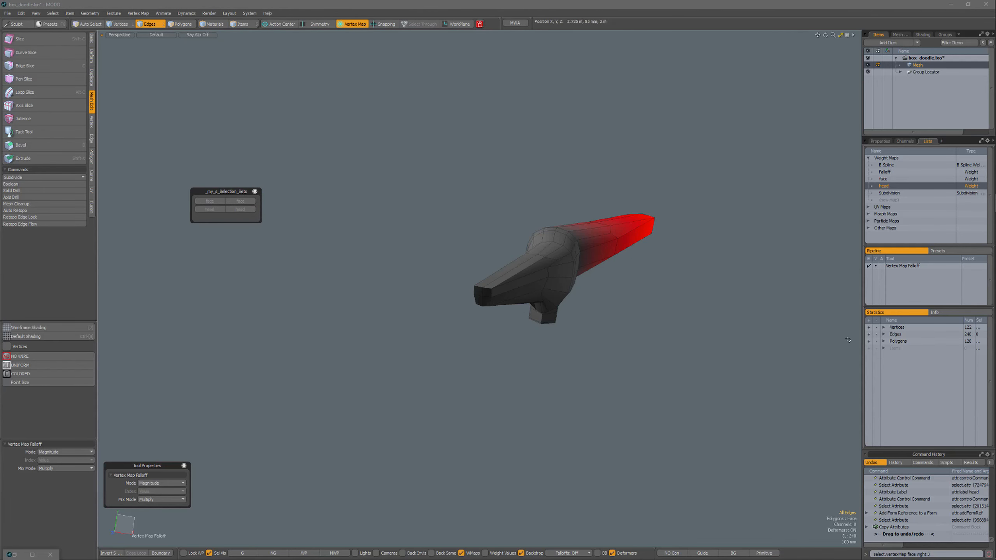
# Step: In the polygon statistics by selection set, select the face and head sets, then deselect both
pyautogui.click(884, 341)
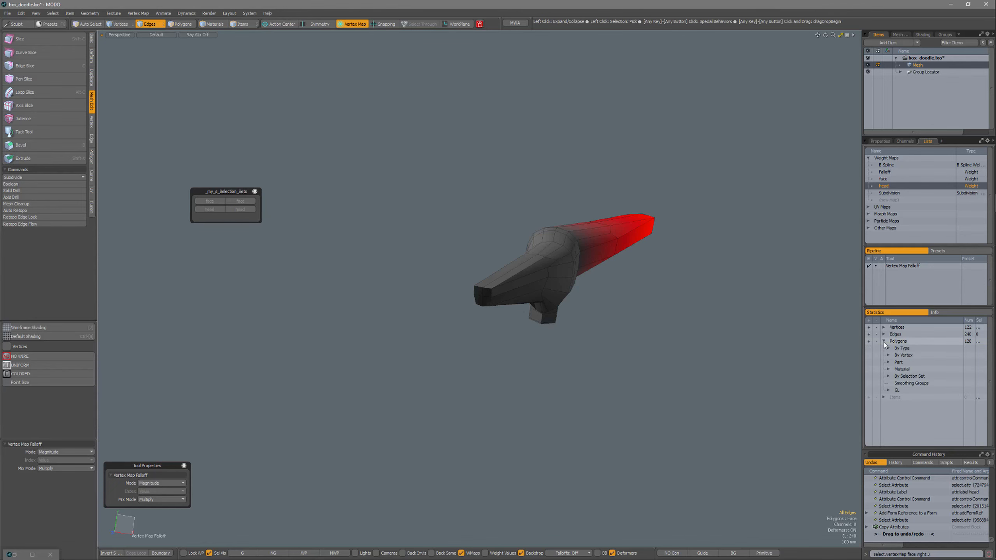
pyautogui.click(889, 376)
pyautogui.click(868, 383)
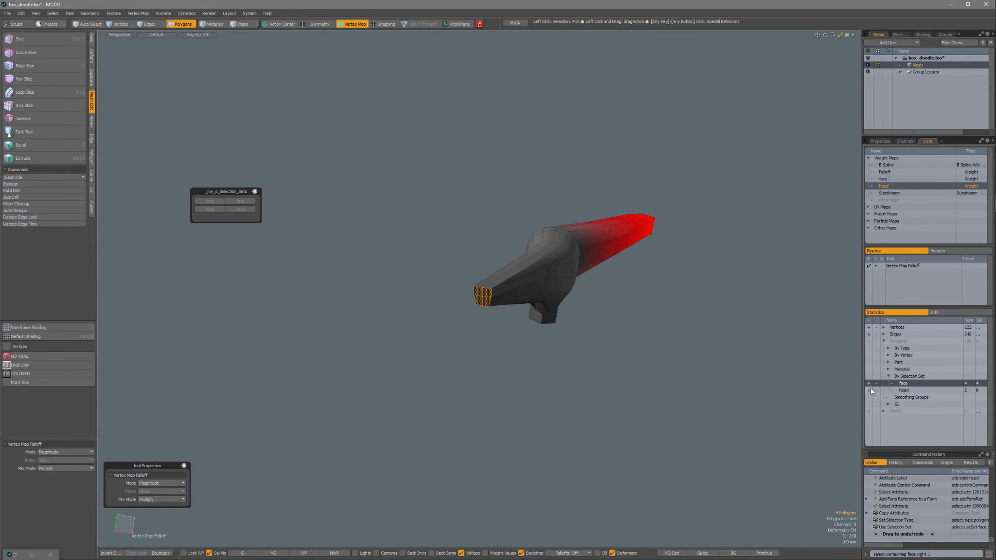
pyautogui.click(868, 390)
pyautogui.click(877, 383)
pyautogui.click(878, 391)
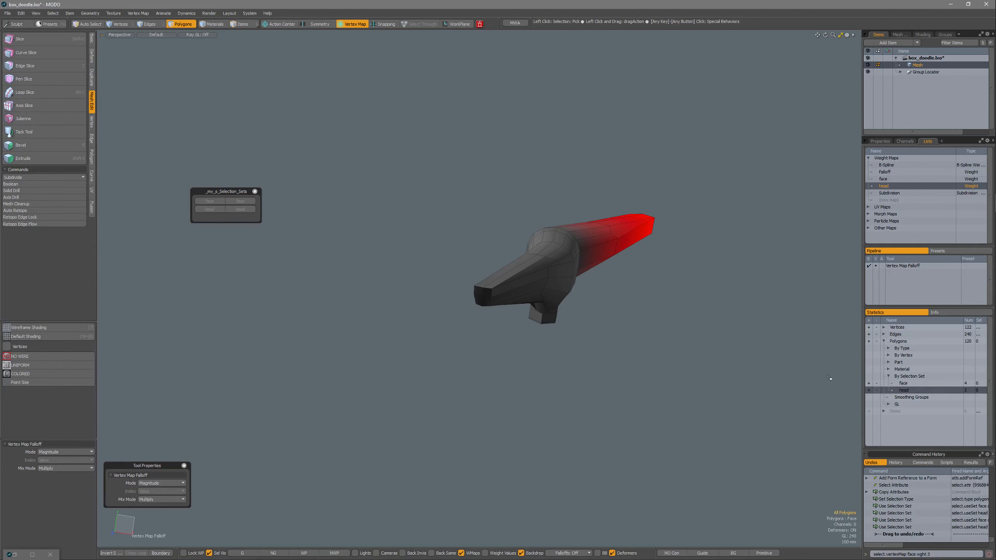
# Step: Close and reopen the floating _my_s_Selection_Sets form, placing it in the empty viewport area beside the model
pyautogui.click(254, 191)
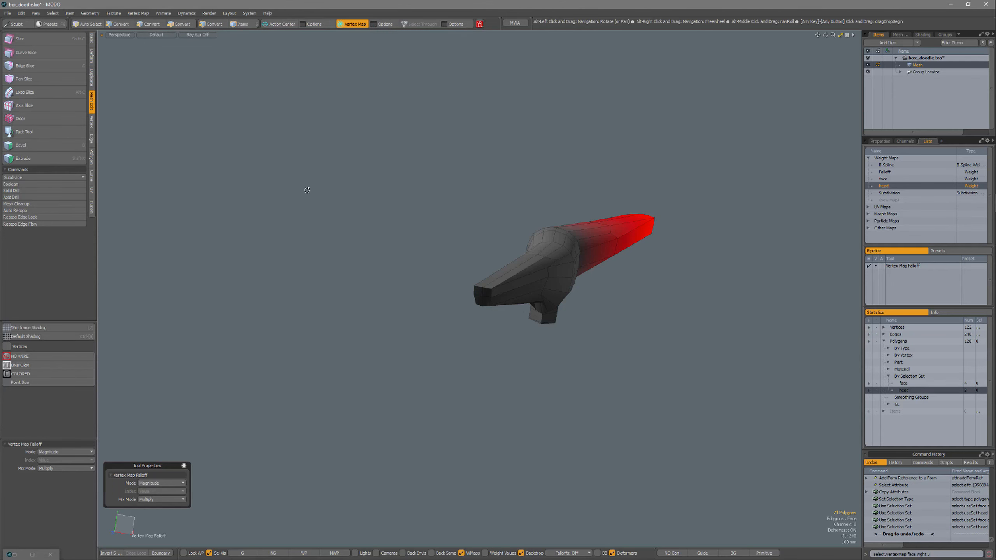
pyautogui.hotkey('ctrl', 'alt', 's')
pyautogui.click(353, 195)
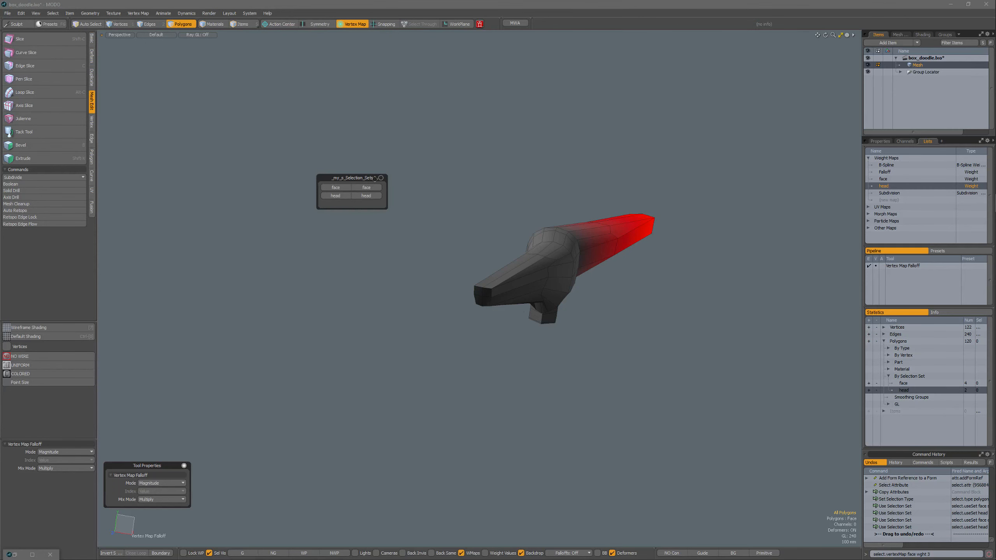
pyautogui.moveTo(359, 178); pyautogui.dragTo(214, 205)
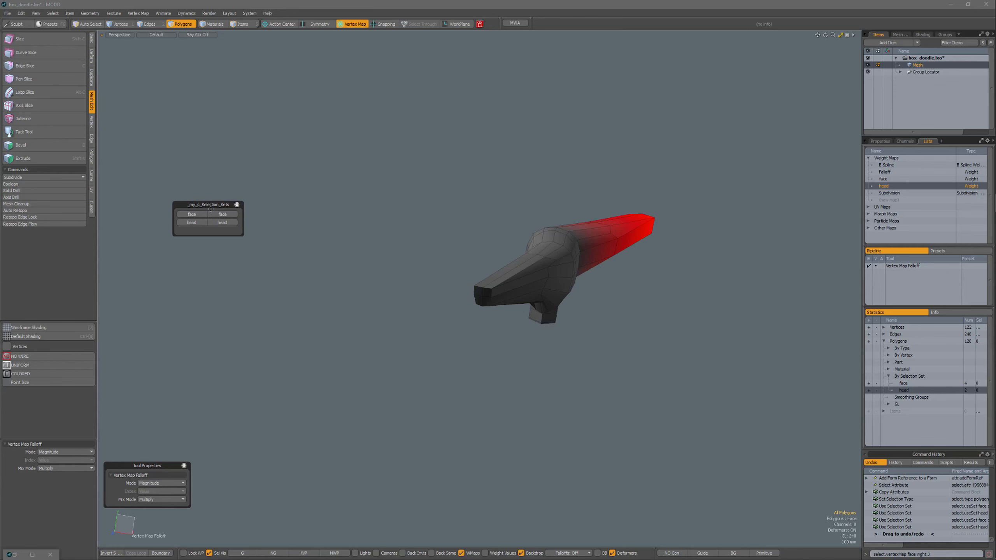
# Step: Use the floating form to select and deselect the face set, then select the head set
pyautogui.click(192, 214)
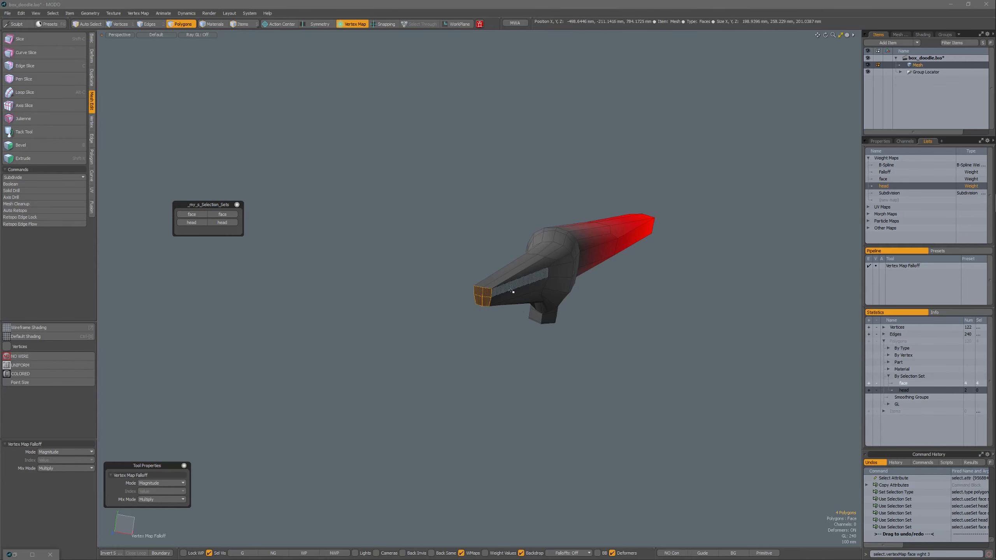
pyautogui.click(222, 215)
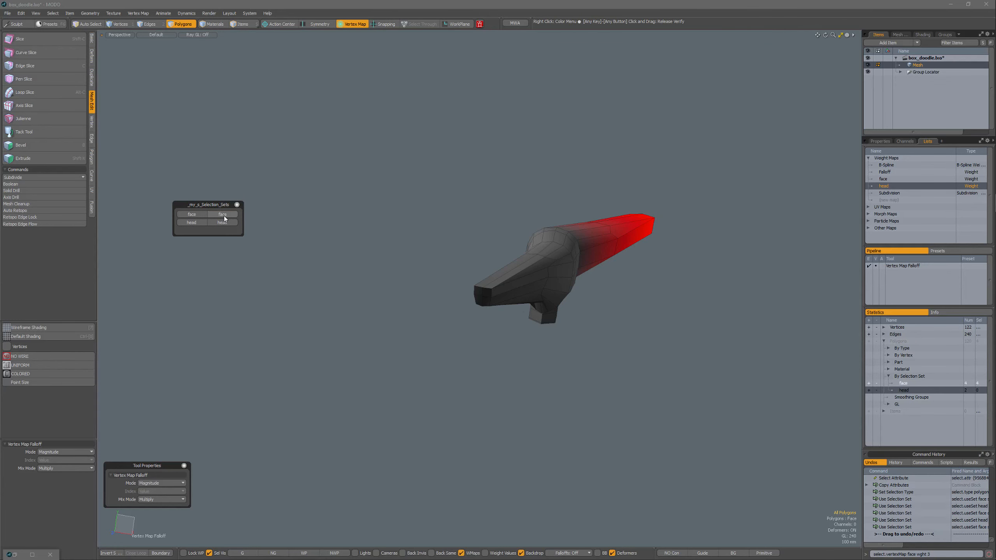
pyautogui.click(192, 223)
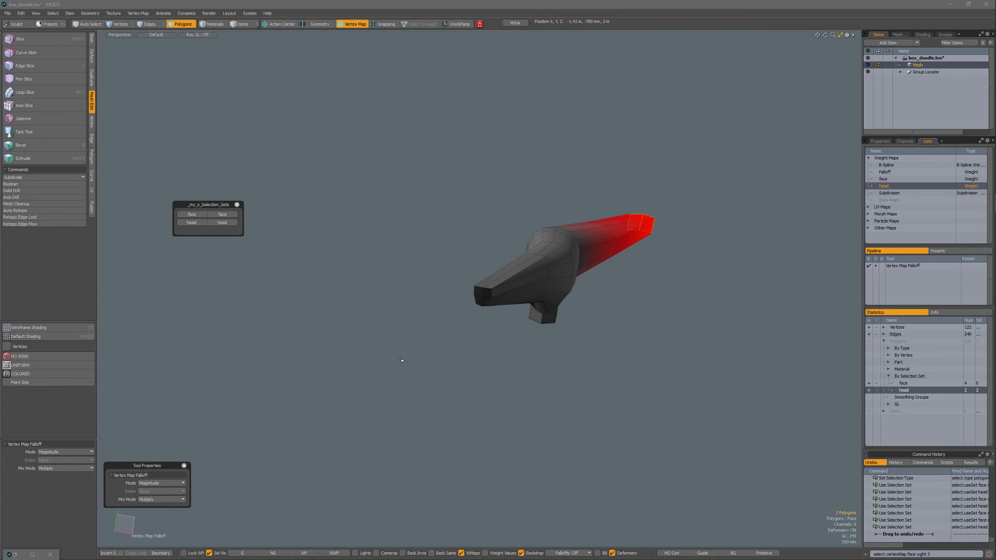
# Step: Turn off weight map shading, fit the mesh in the viewport, and deselect the head set with the floating form
pyautogui.click(461, 553)
pyautogui.hotkey('shift', 'a')
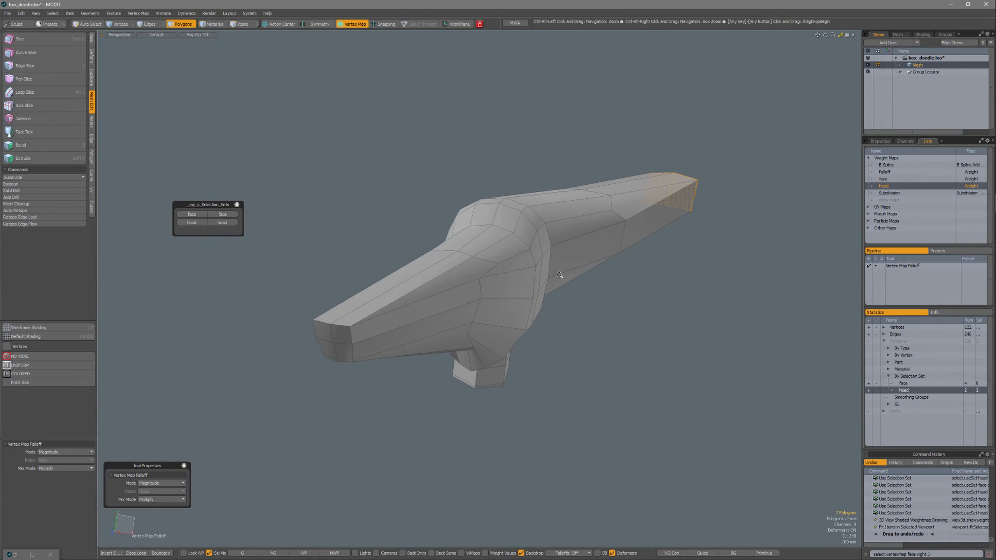
pyautogui.click(221, 223)
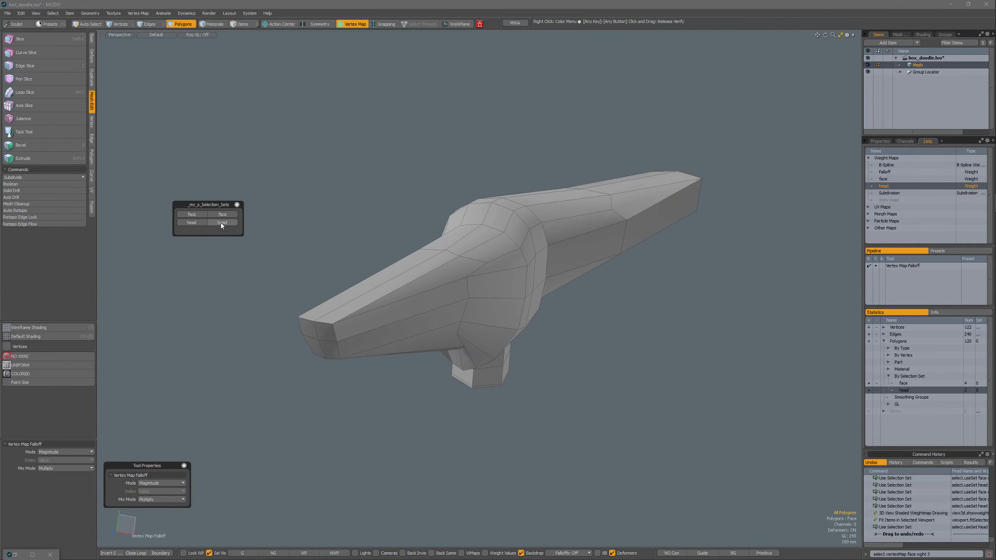
# Step: Select the face and head sets with the floating form and expand the polygon selection twice
pyautogui.click(193, 216)
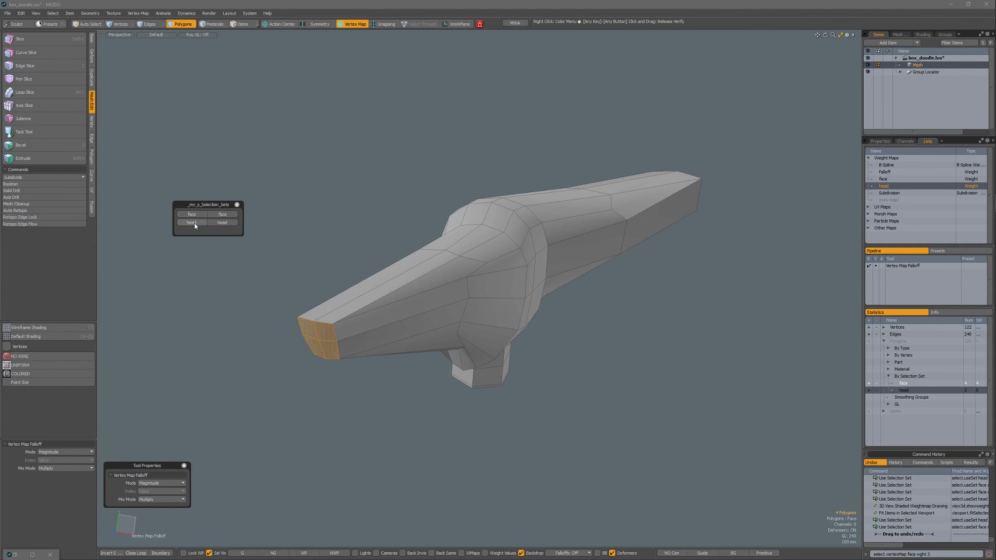
pyautogui.click(195, 223)
pyautogui.hotkey('shift', 'Up')
pyautogui.hotkey('shift', 'Up')
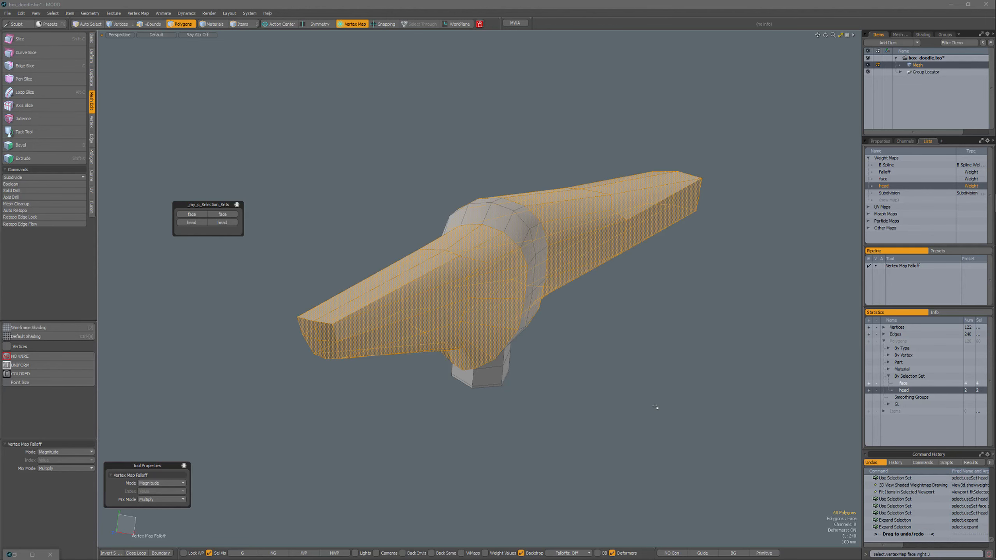
# Step: Remove the face and head sets from the expanded polygon selection using the form's deselect entries
pyautogui.click(222, 214)
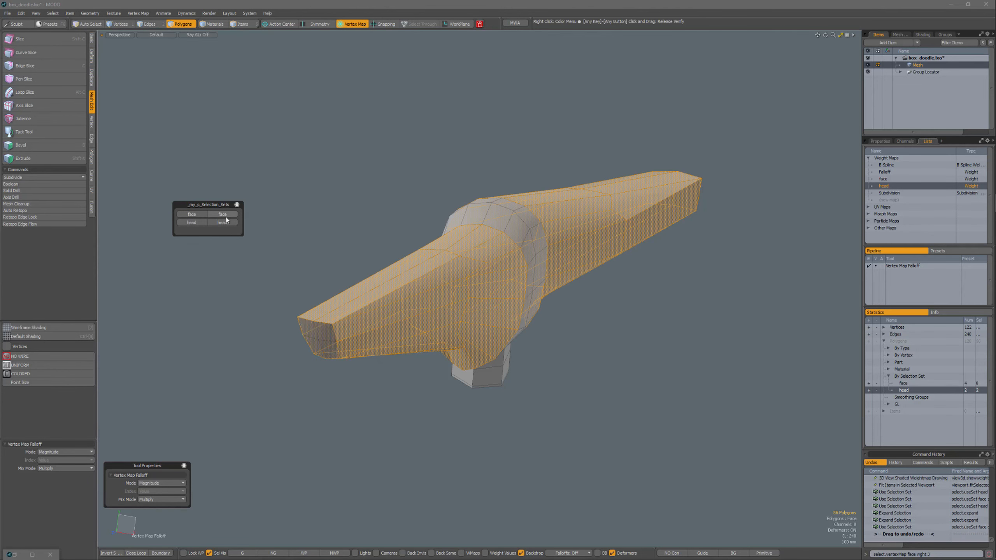
pyautogui.click(222, 222)
pyautogui.keyDown('alt'); pyautogui.moveTo(290, 275); pyautogui.dragTo(743, 333); pyautogui.keyUp('alt')
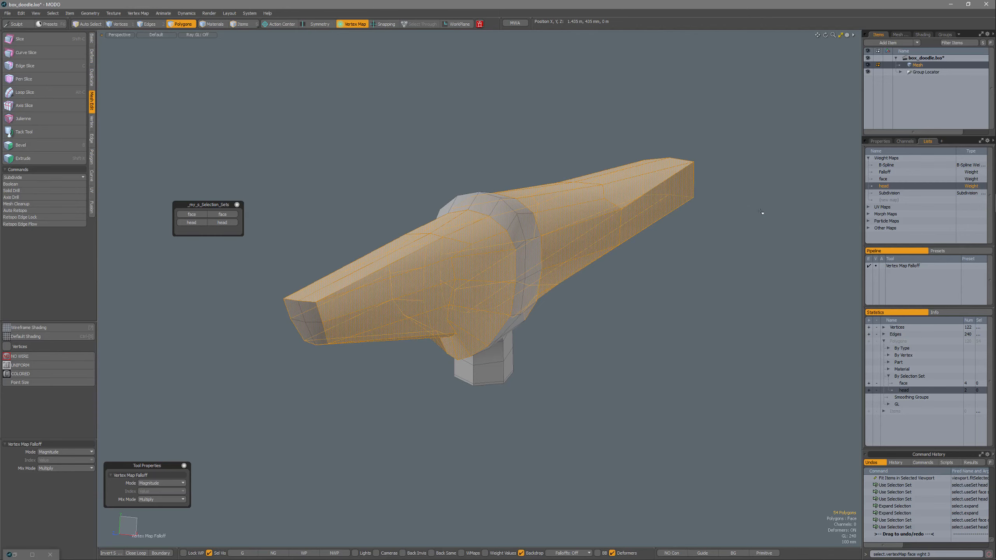
# Step: Restore the minimized Form Editor and enlarge the Statistics viewport that lists the face and head selection sets
pyautogui.click(15, 555)
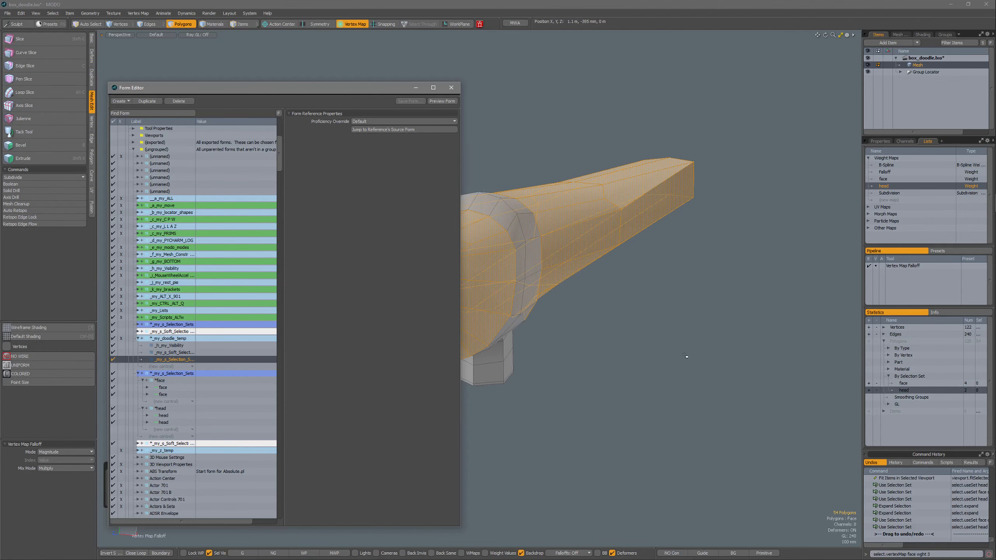
pyautogui.keyDown('alt'); pyautogui.moveTo(613, 295); pyautogui.dragTo(668, 287); pyautogui.keyUp('alt')
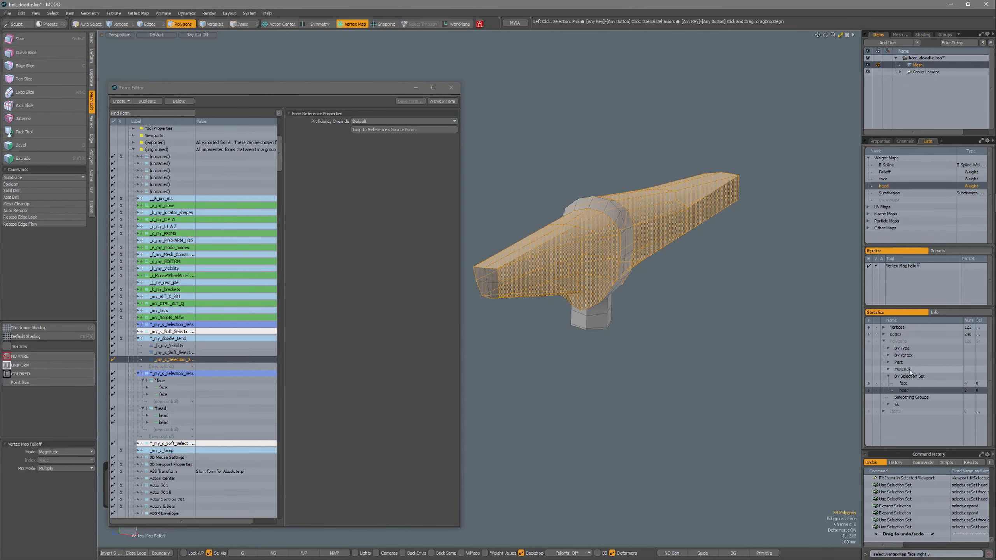
pyautogui.hotkey('ctrl', 'space')
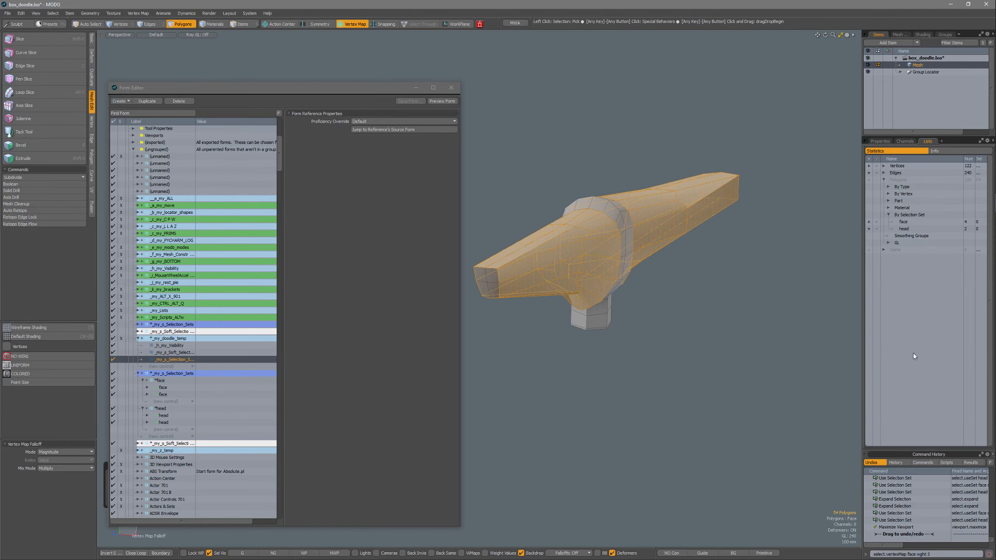
# Step: Arrange the Form Editor and the floating _my_s_Selection_Sets form so both are visible side by side
pyautogui.moveTo(301, 89); pyautogui.dragTo(465, 78)
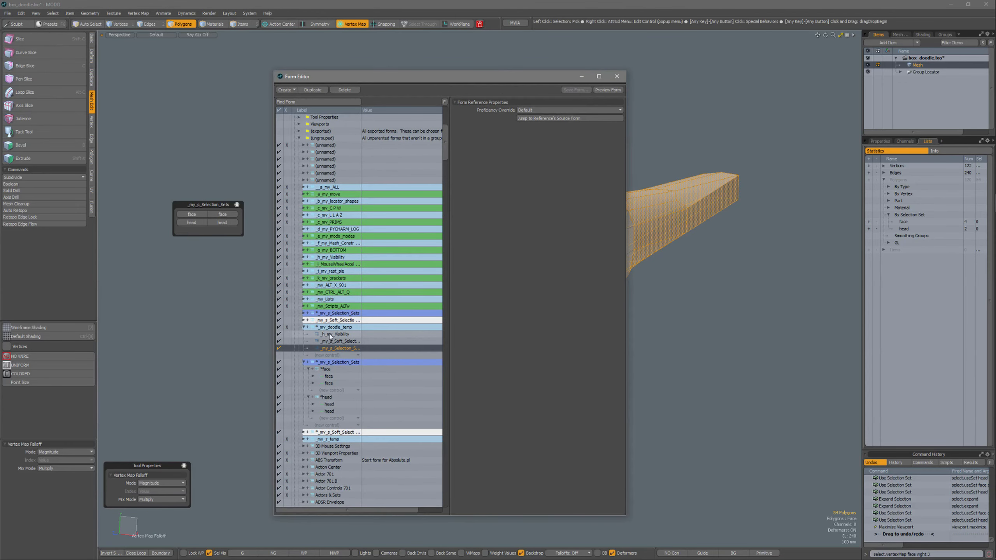
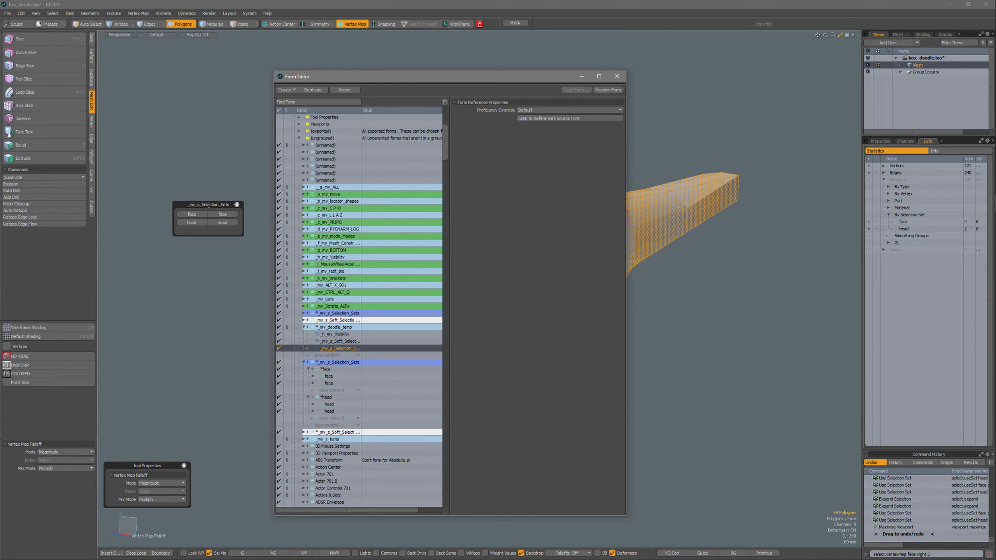
pyautogui.moveTo(208, 204); pyautogui.dragTo(158, 193)
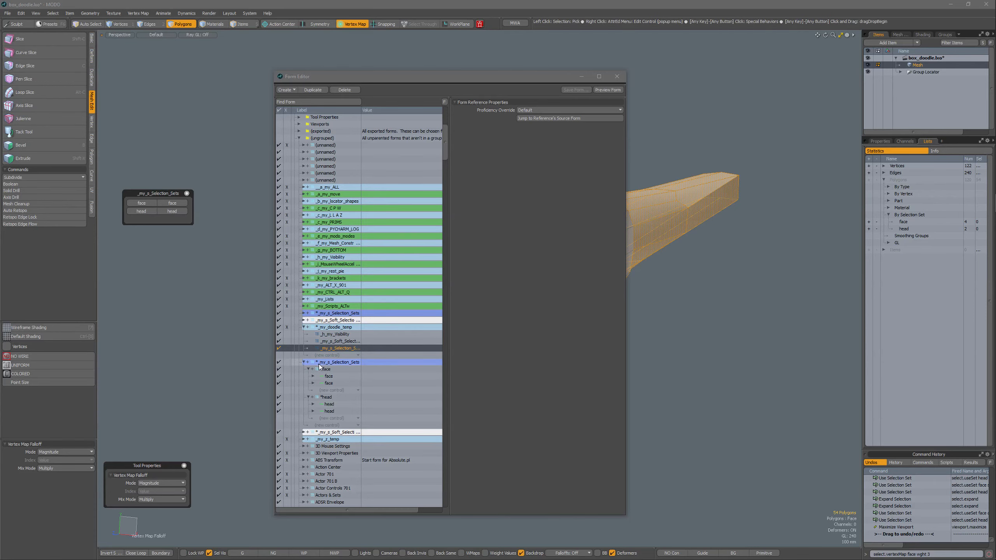
# Step: Collapse the exported _my_s_Selection_Sets form's tree and add a new form reference under the _my_doodle_temp pie menu form
pyautogui.click(303, 327)
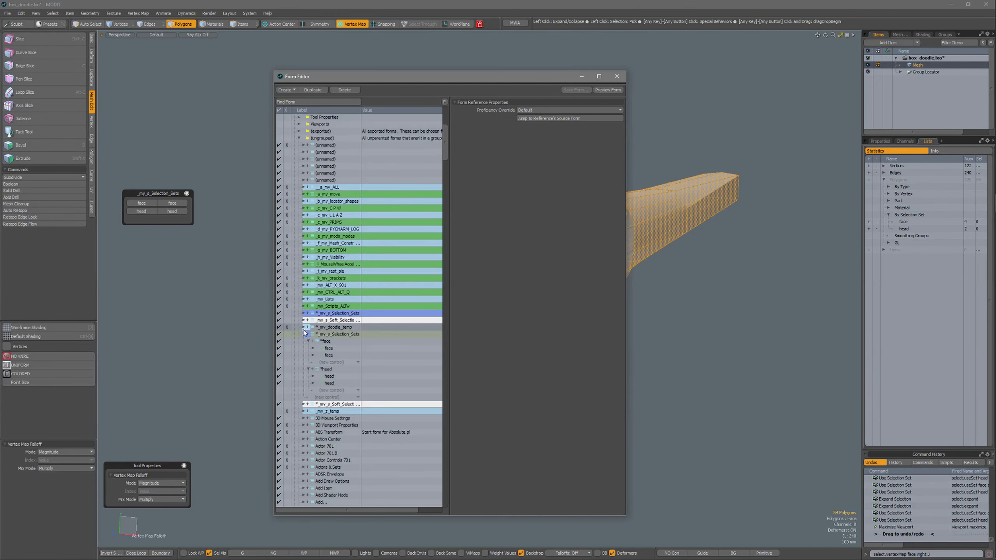
pyautogui.click(304, 333)
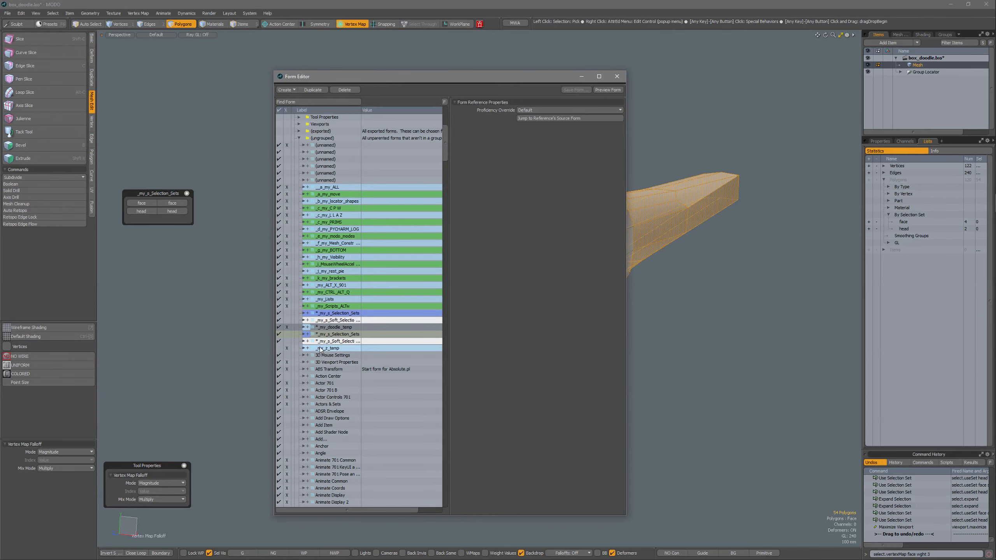
pyautogui.click(303, 328)
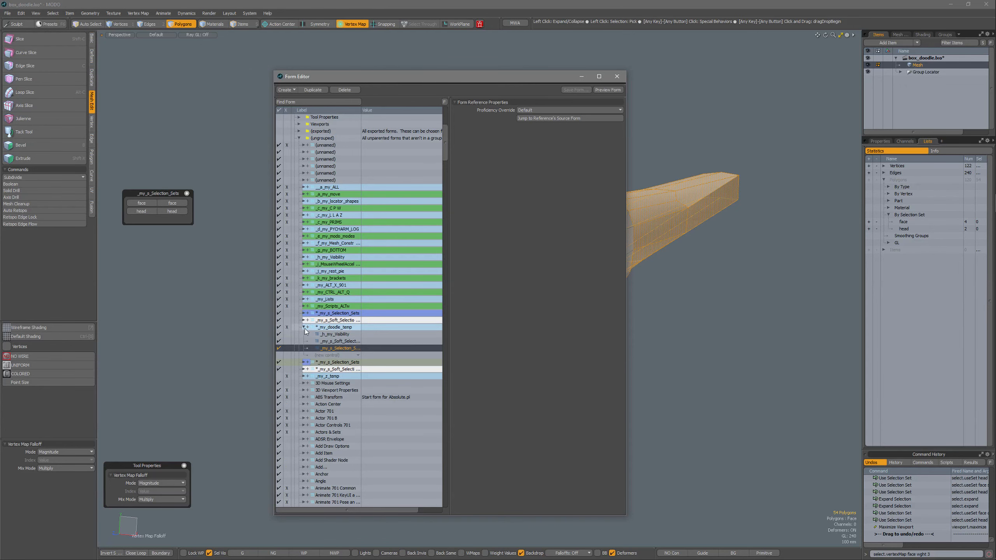
pyautogui.click(326, 355)
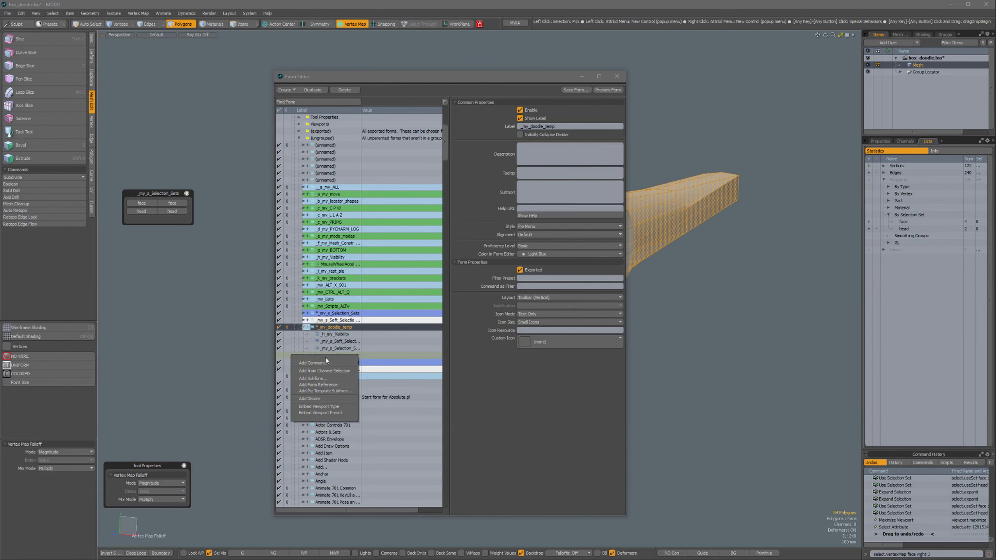
pyautogui.click(330, 384)
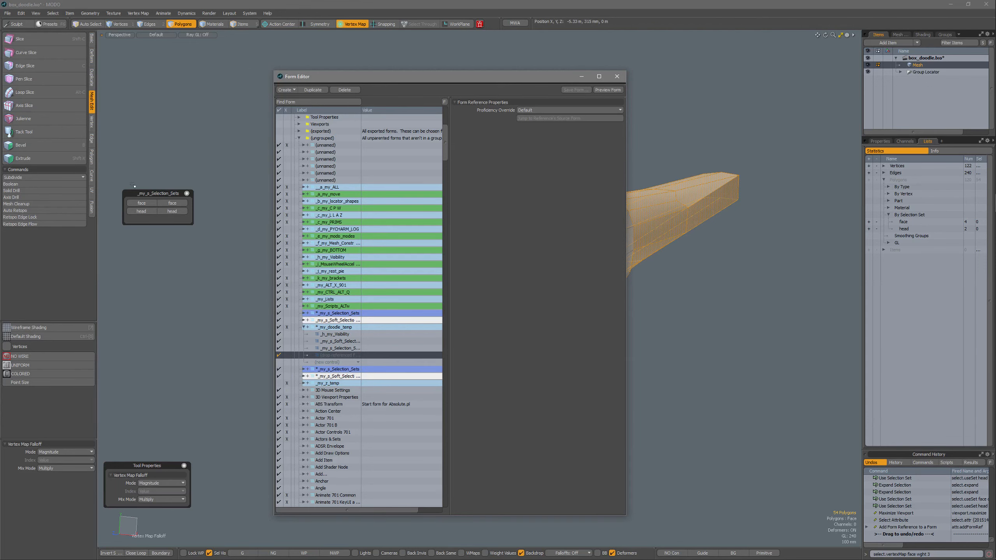
# Step: Replace the floating selection sets form with the _h_my_Visibility form from the pie menu, placed in the free space beside the Form Editor
pyautogui.click(187, 193)
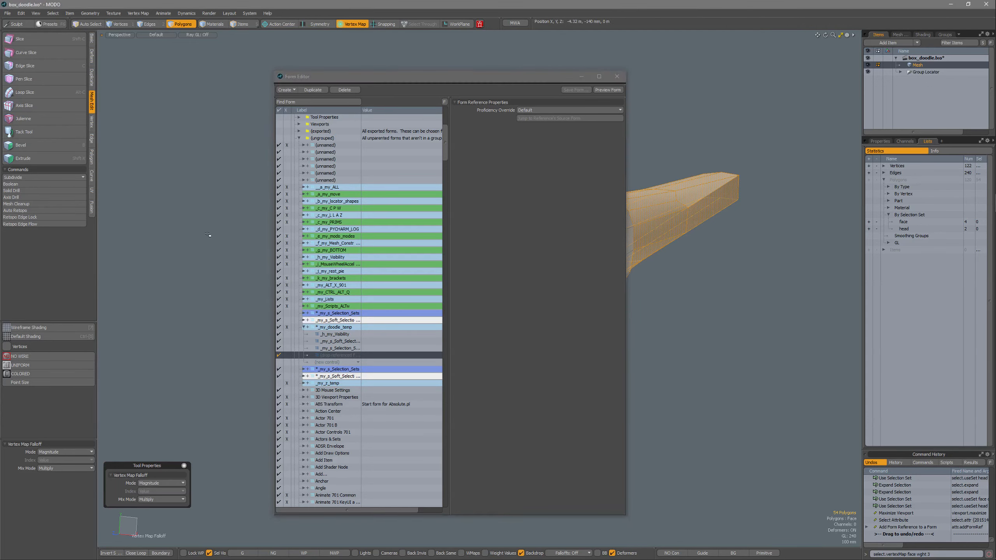
pyautogui.hotkey('alt', 'd')
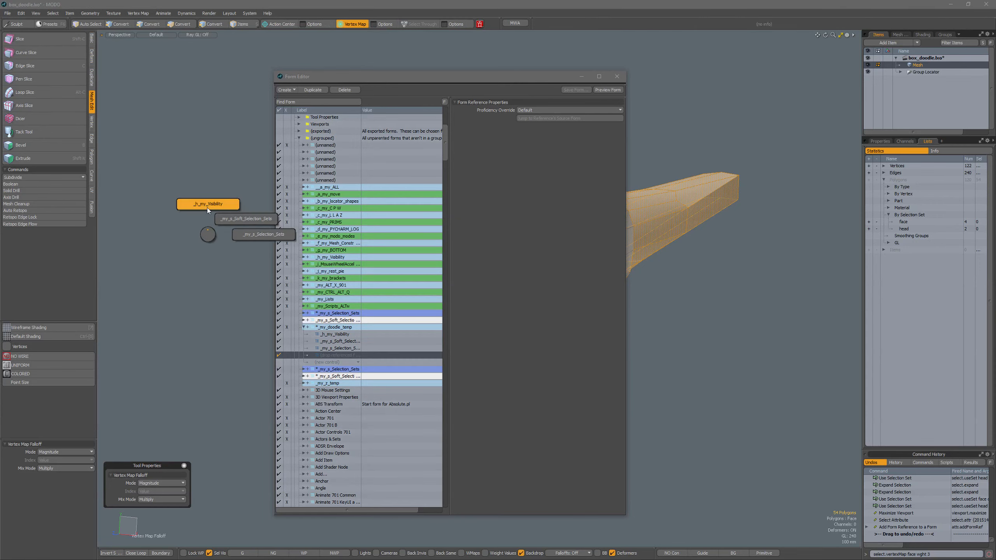
pyautogui.click(208, 231)
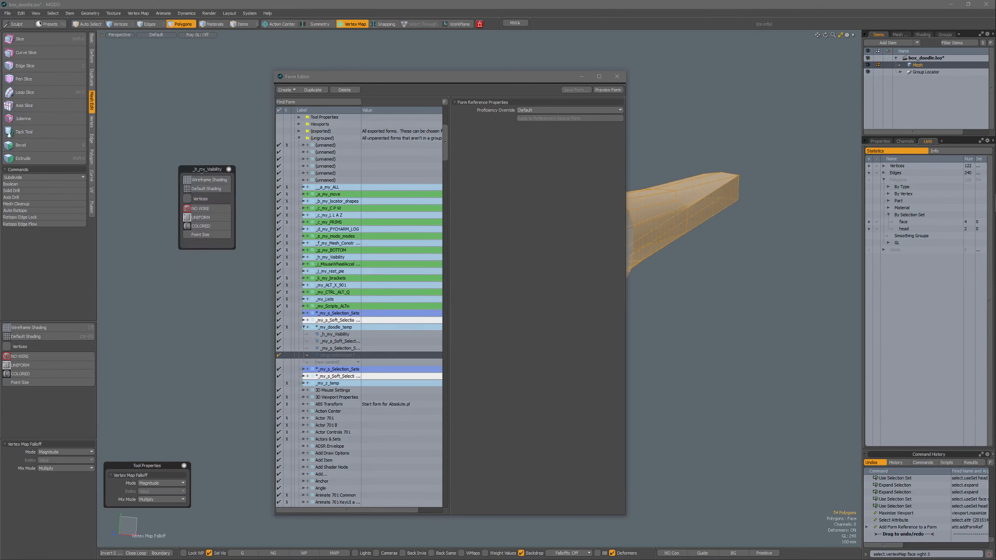
pyautogui.moveTo(201, 171); pyautogui.dragTo(145, 176)
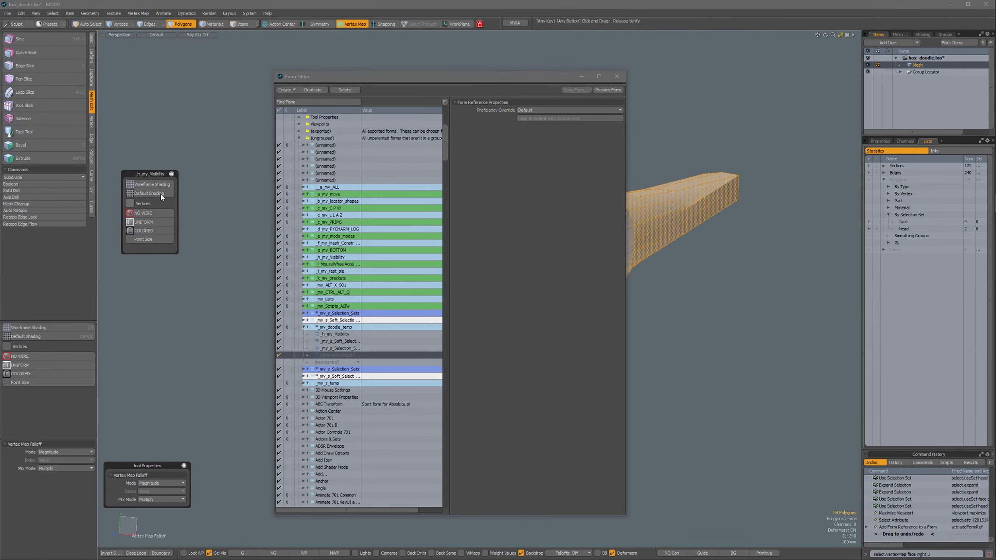